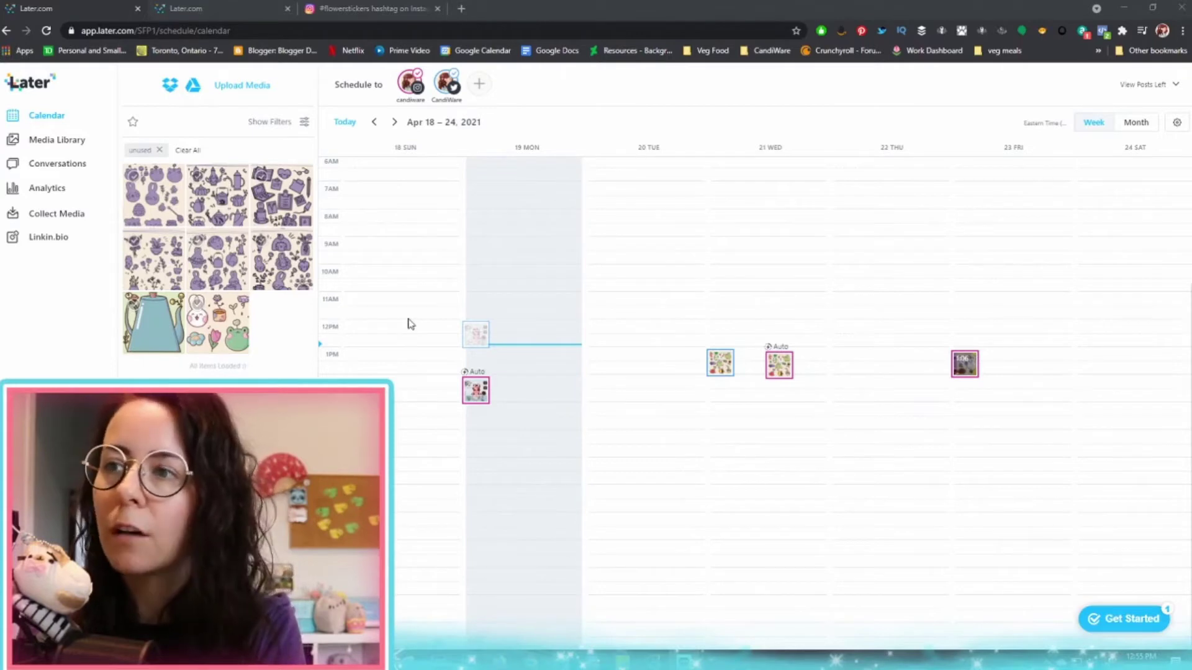
Step: Show the content calendar in month view for March 2021
left_click(1136, 122)
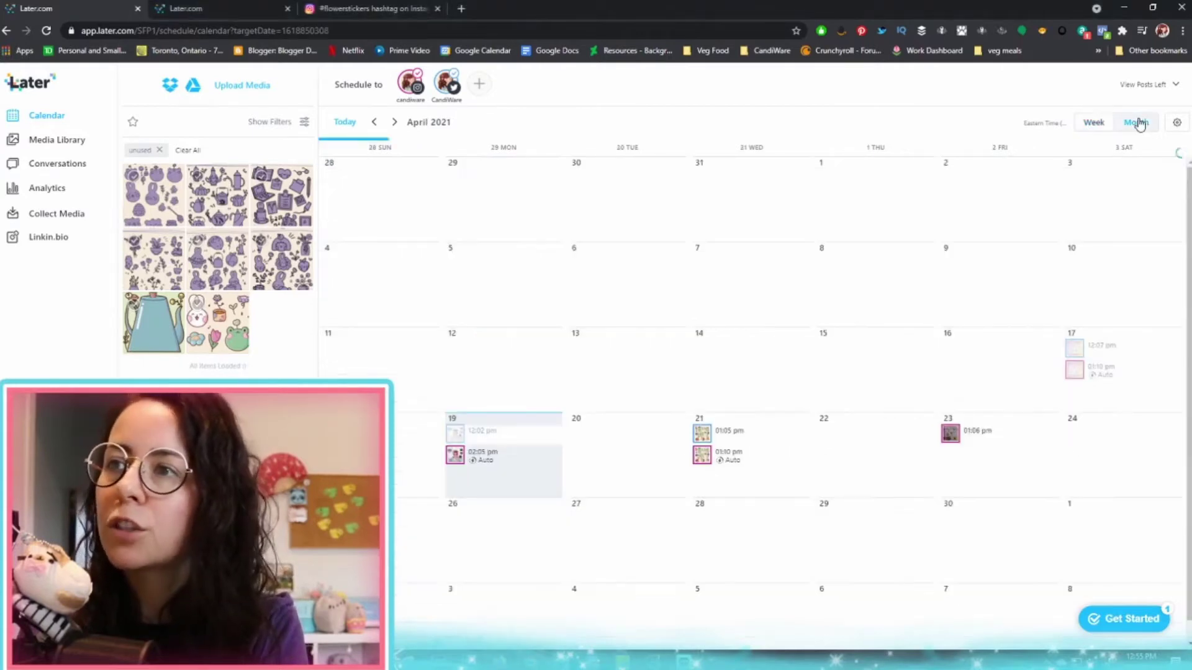
left_click(374, 122)
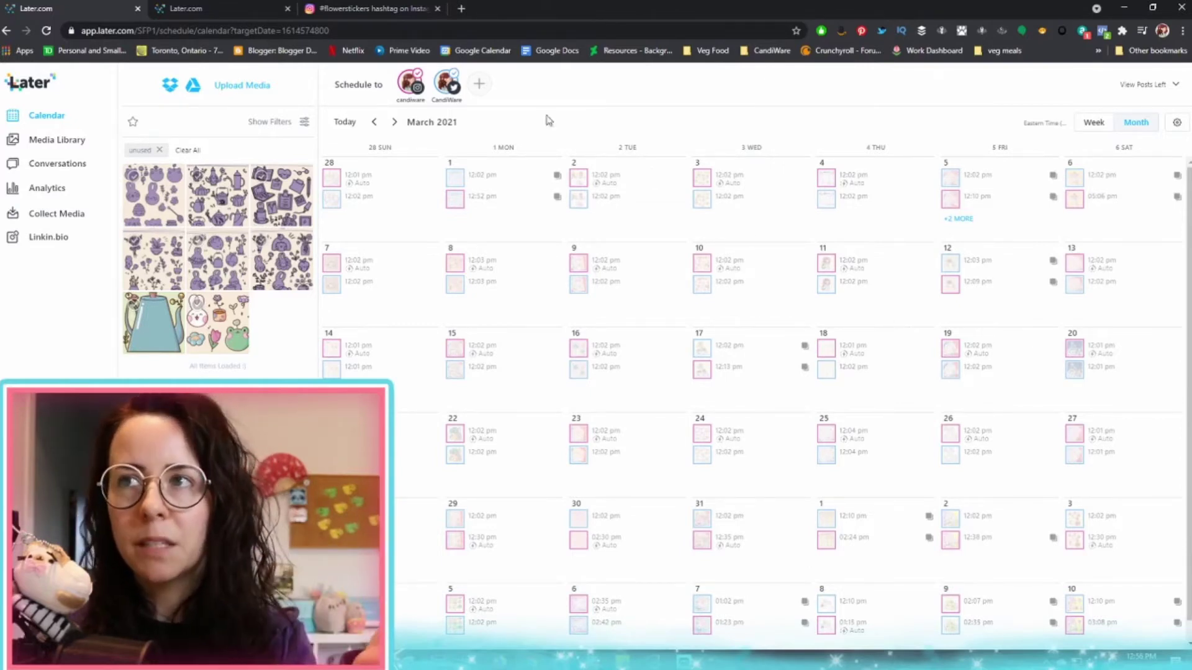
Step: Switch to the subscription plans page and compare the prices and features of the Free, Starter, Growth and Advanced plans
left_click(198, 8)
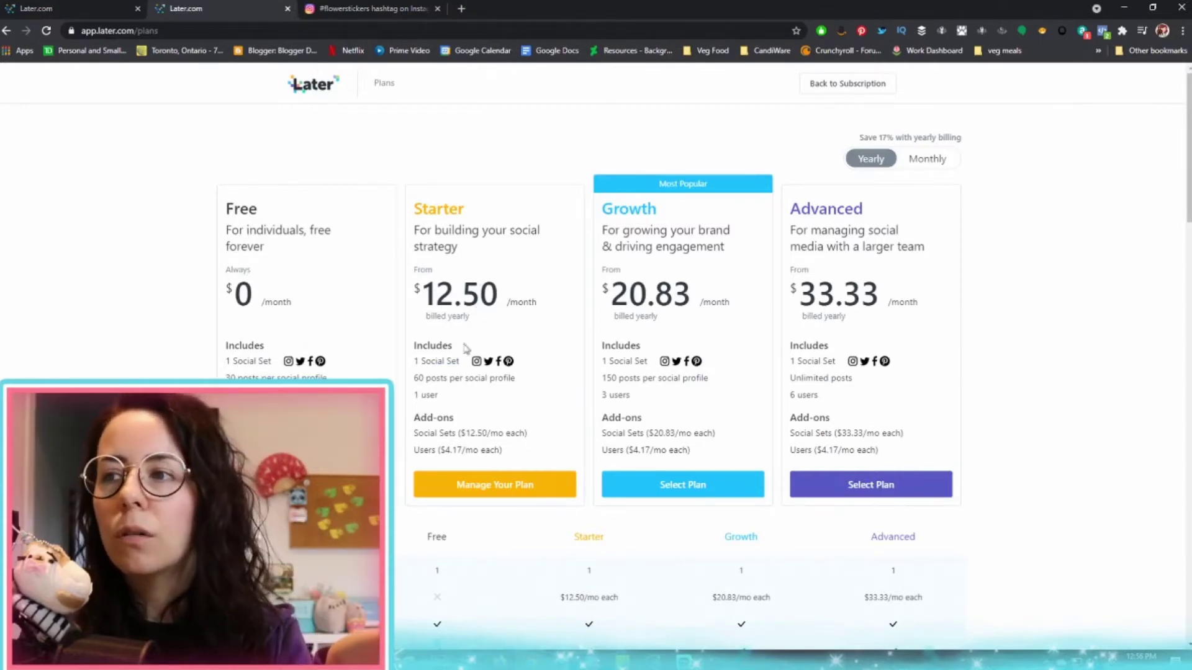
scroll(513, 427, "down", 8)
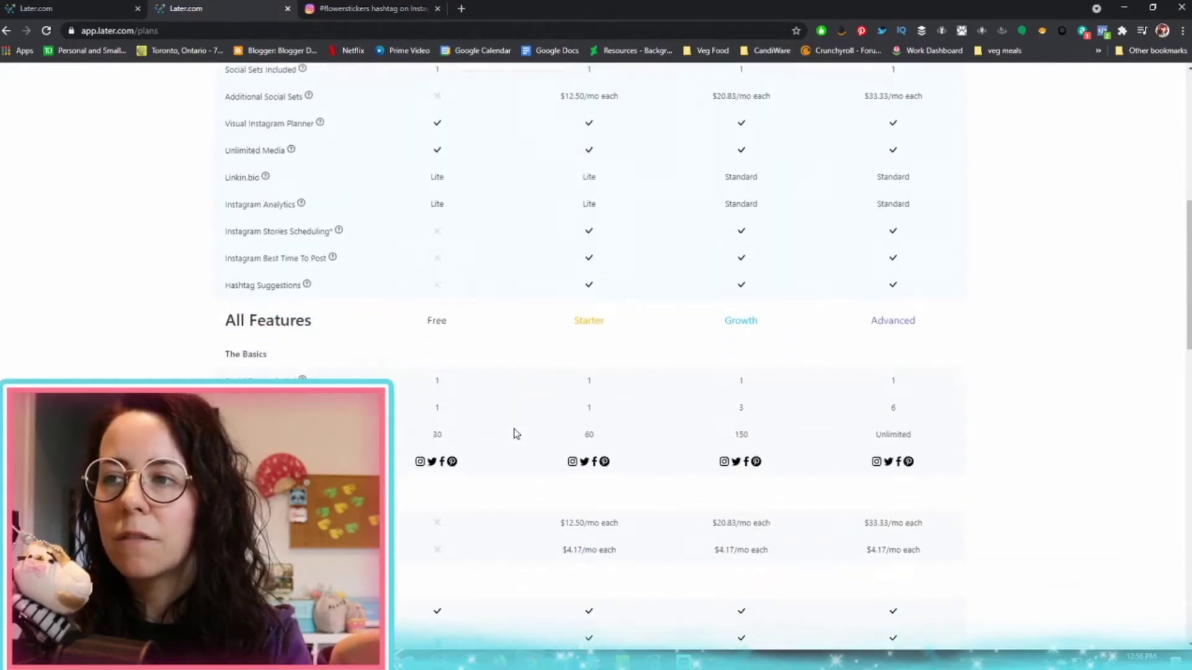
scroll(514, 433, "up", 10)
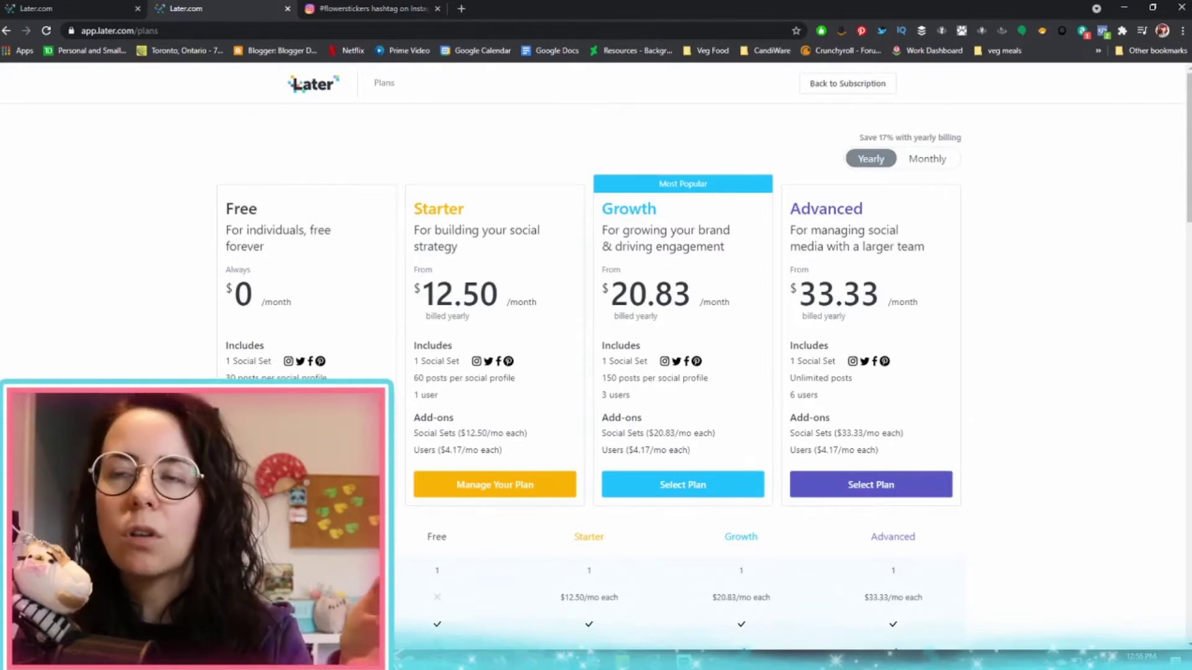
Step: Return to the content calendar, go to April 2021 and limit it to the Instagram profile
left_click(38, 9)
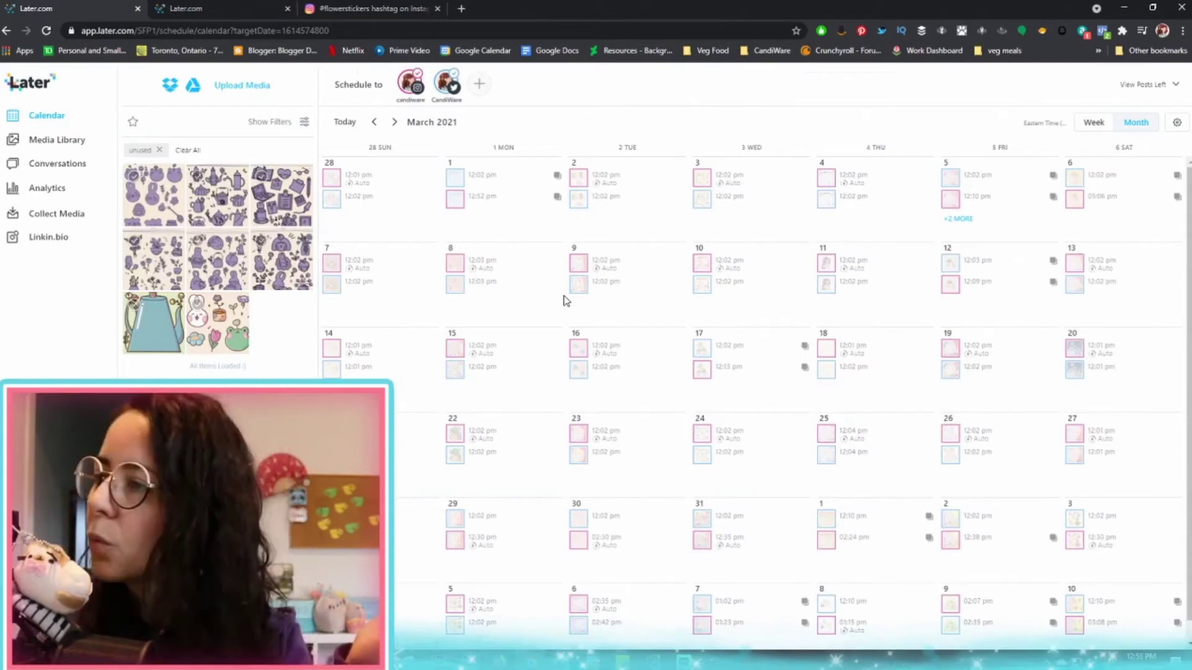
scroll(658, 319, "down", 1)
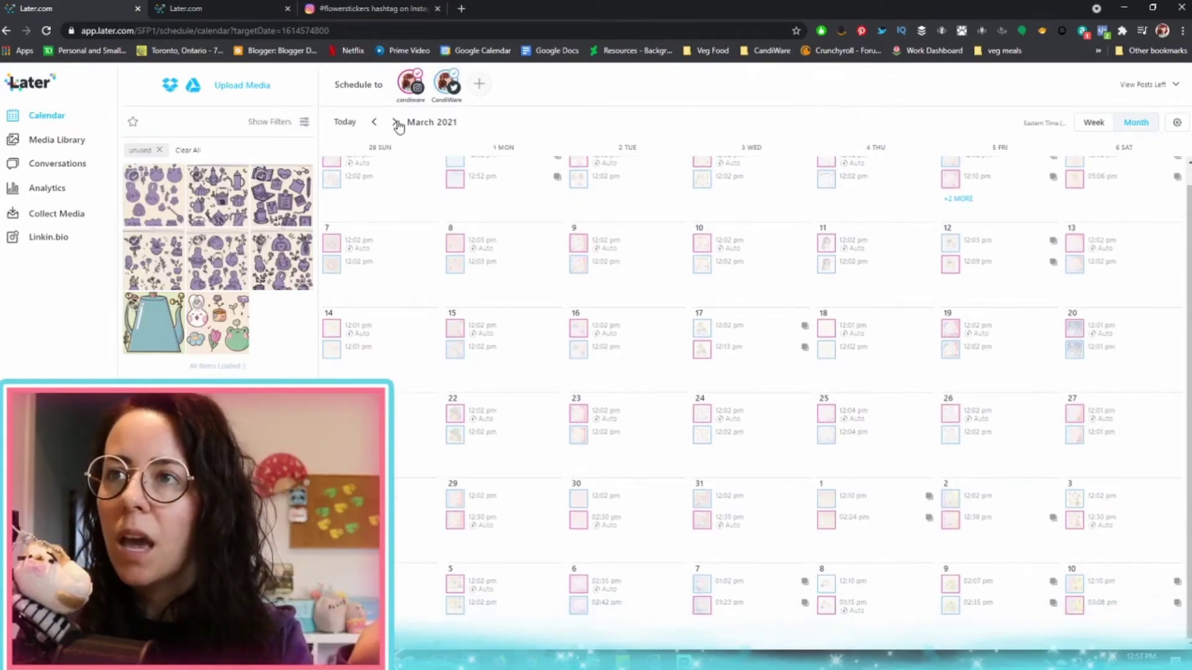
left_click(396, 123)
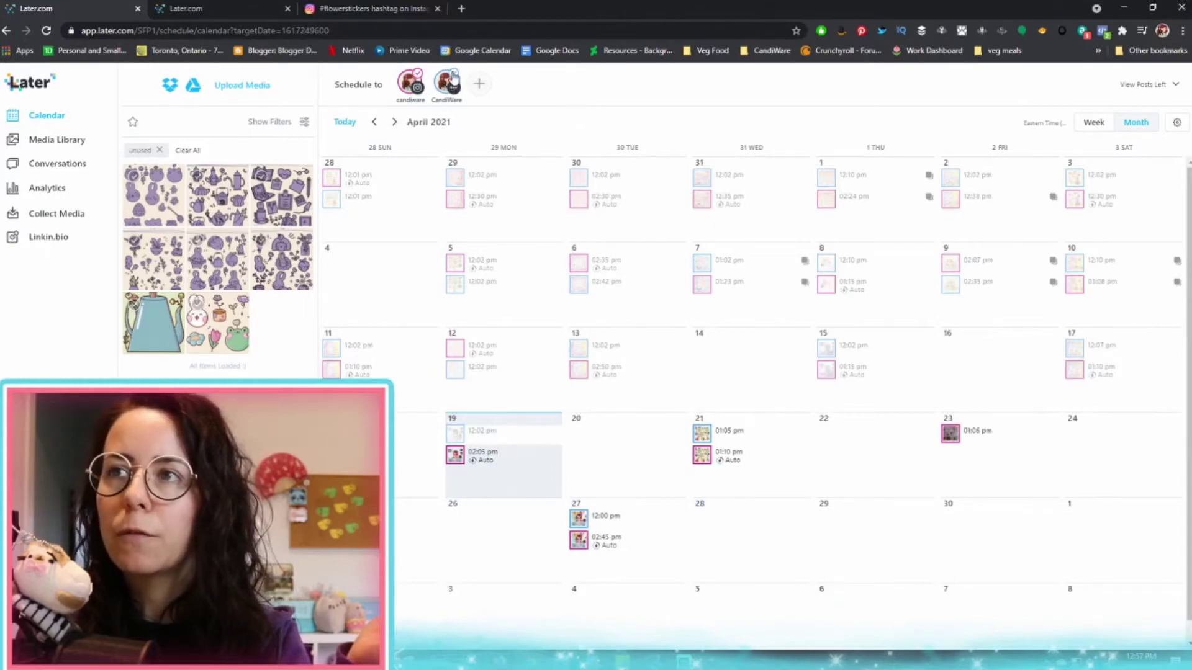
left_click(454, 80)
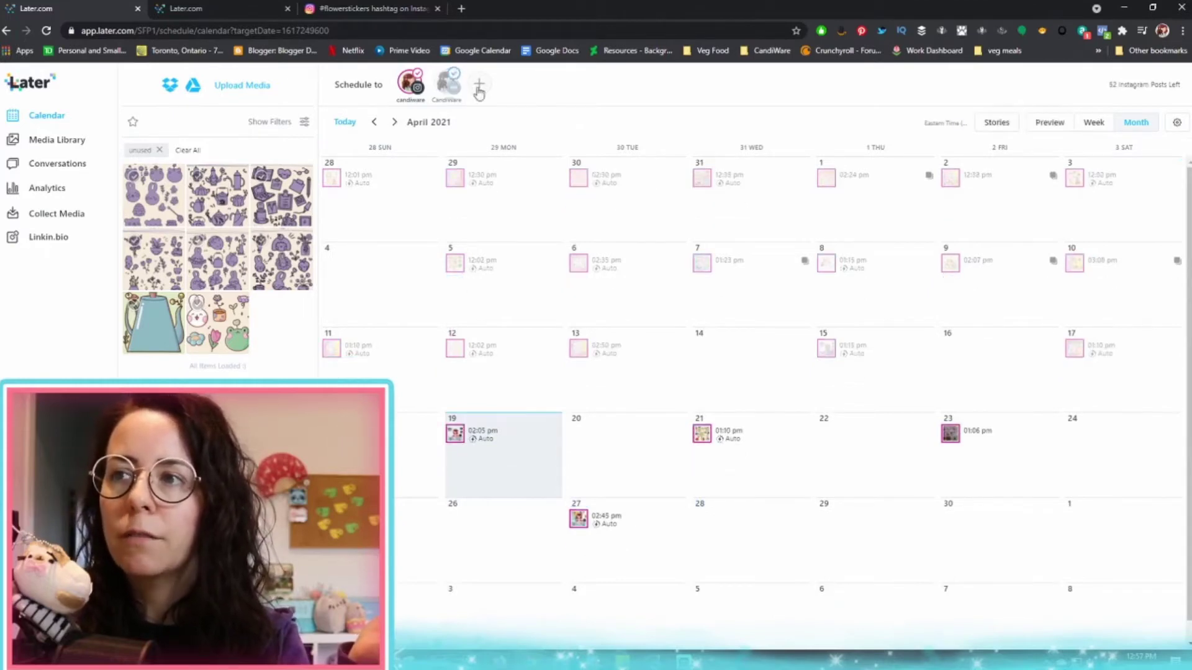
Step: In the weekly calendar for Apr 25 – May 1, reschedule the Sunday post to 1:05 pm and the Tuesday post to 2:35 pm
left_click(1089, 124)
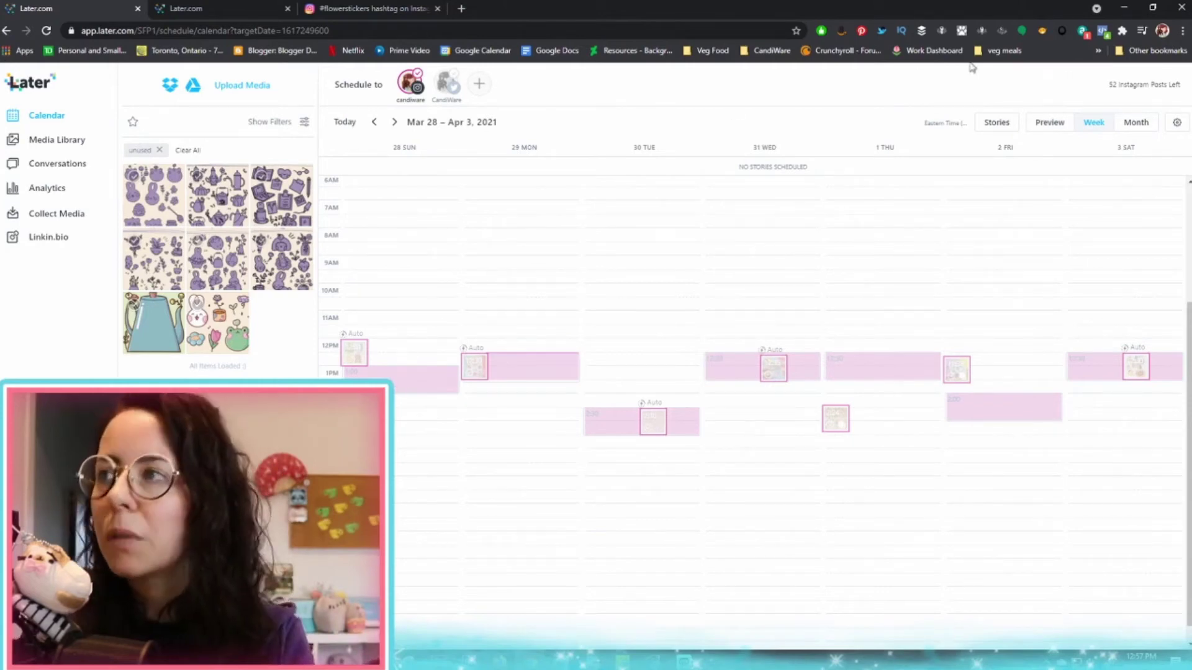
left_click(394, 122)
left_click(394, 122)
left_click(395, 122)
left_click(394, 123)
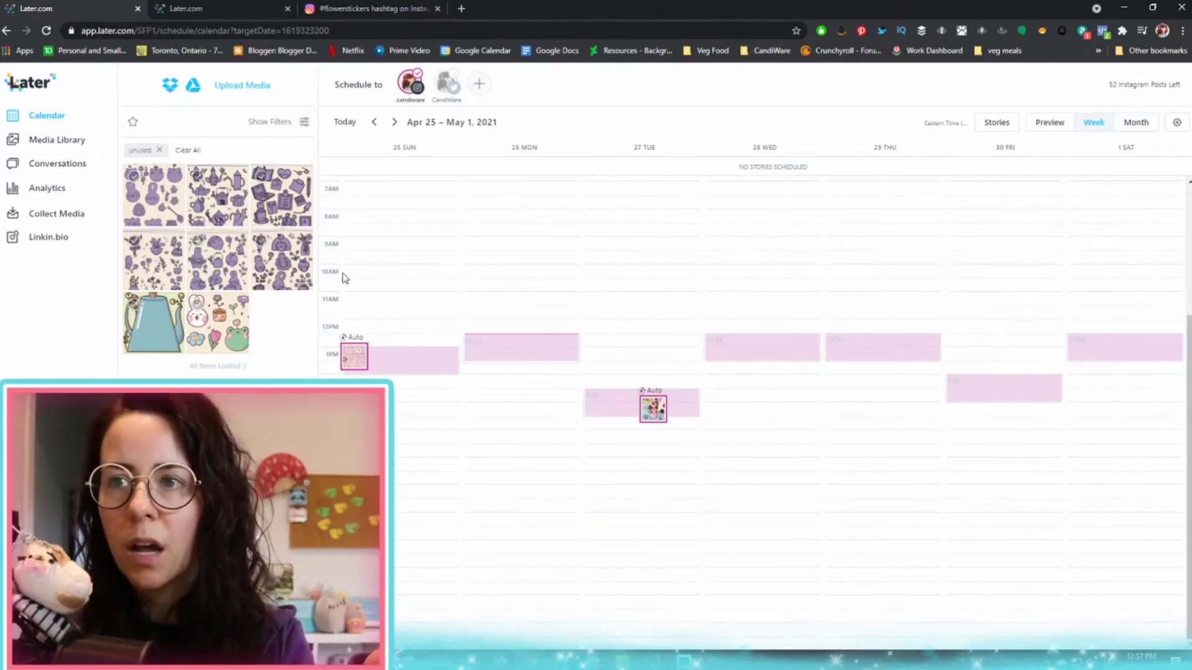
left_click_drag(352, 355, 360, 364)
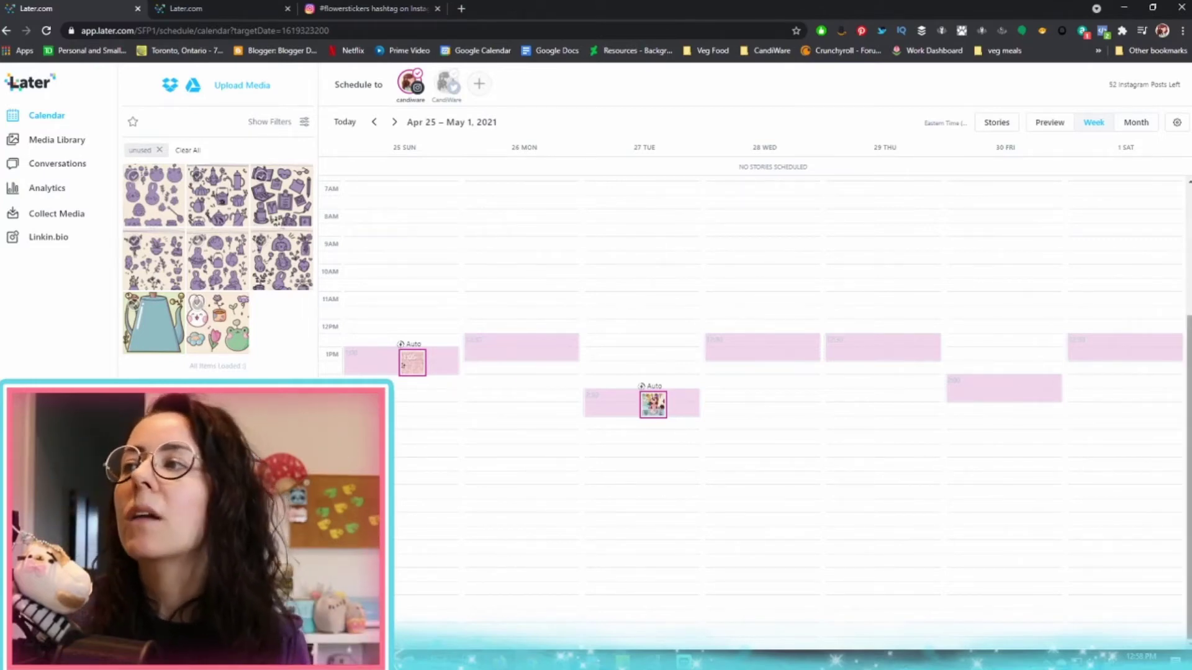
Step: Open the Instagram feed preview and look through the grid of scheduled and published posts
left_click(1038, 123)
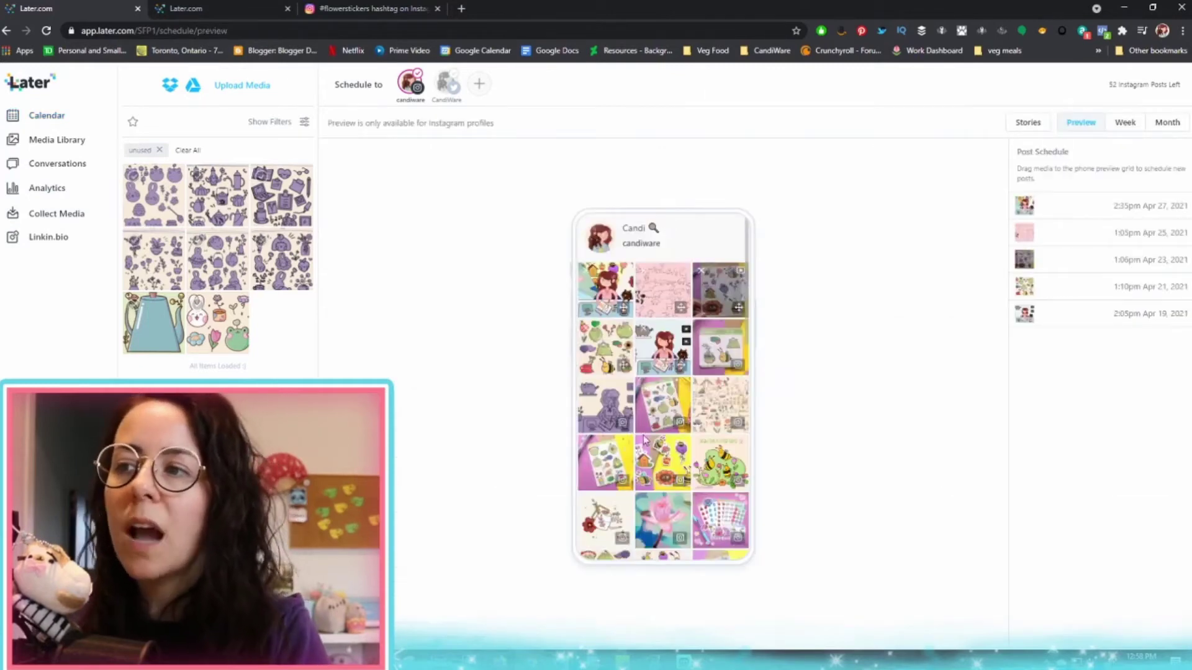
scroll(657, 404, "down", 10)
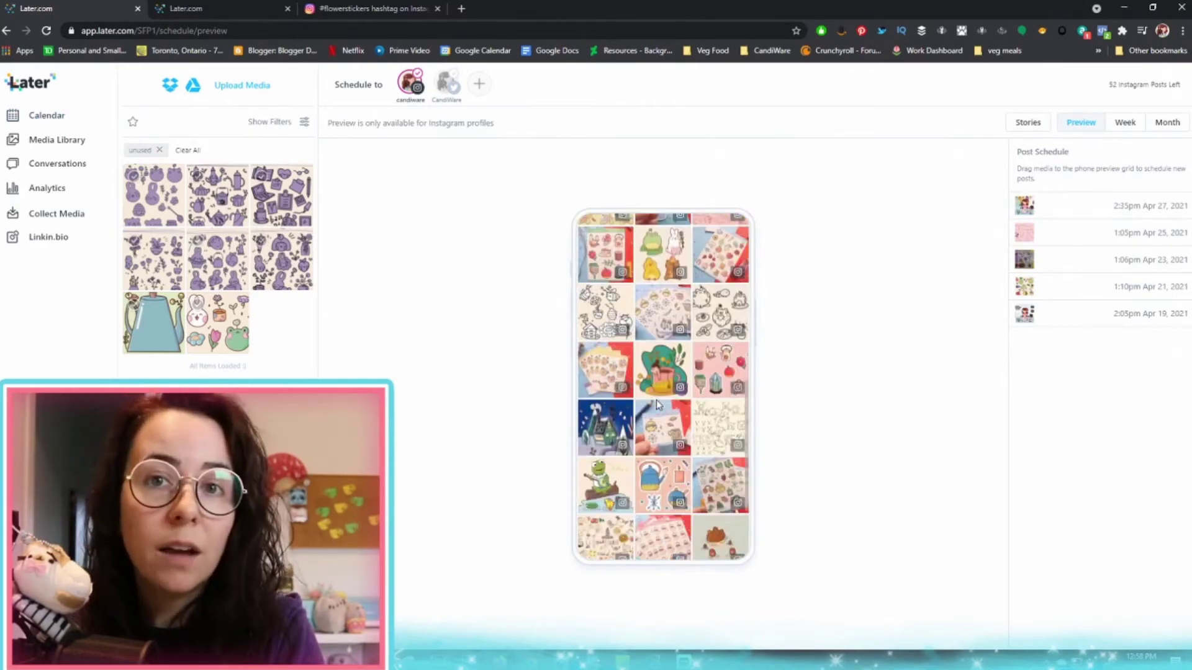
scroll(657, 400, "up", 10)
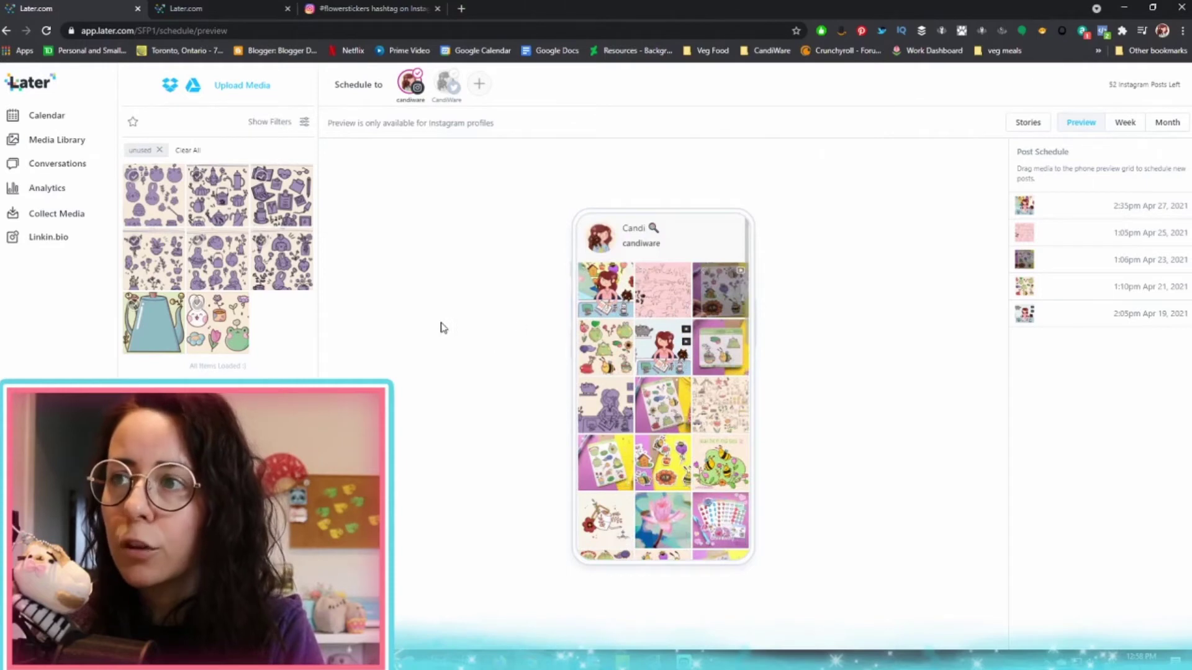
Step: Try moving the pink sketch post to the April 23 position in the preview grid, and undo all the reordering
mouse_move(665, 297)
left_mouse_down()
mouse_move(665, 342)
mouse_move(661, 291)
left_mouse_up()
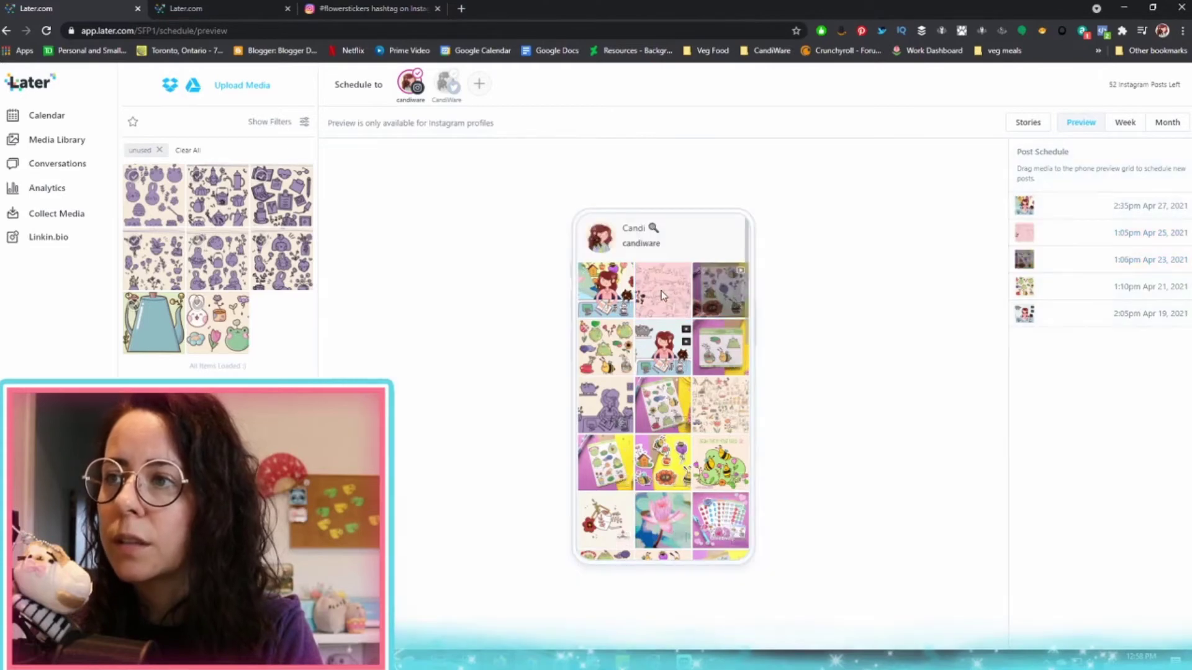
left_click_drag(650, 302, 651, 304)
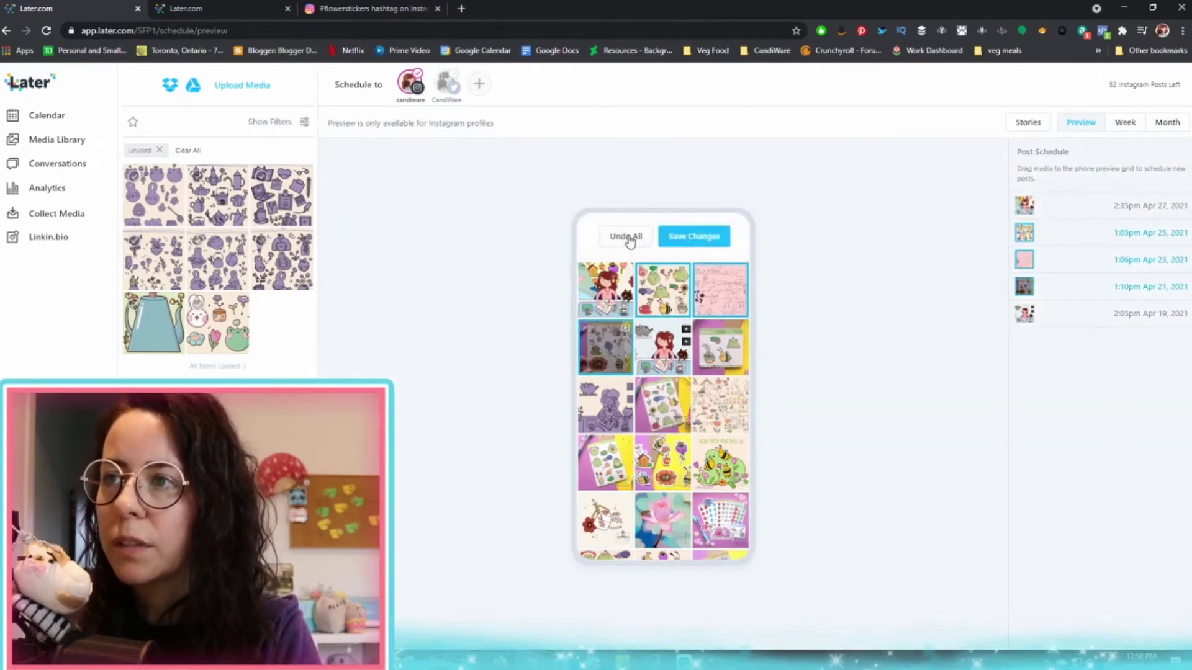
left_click(694, 237)
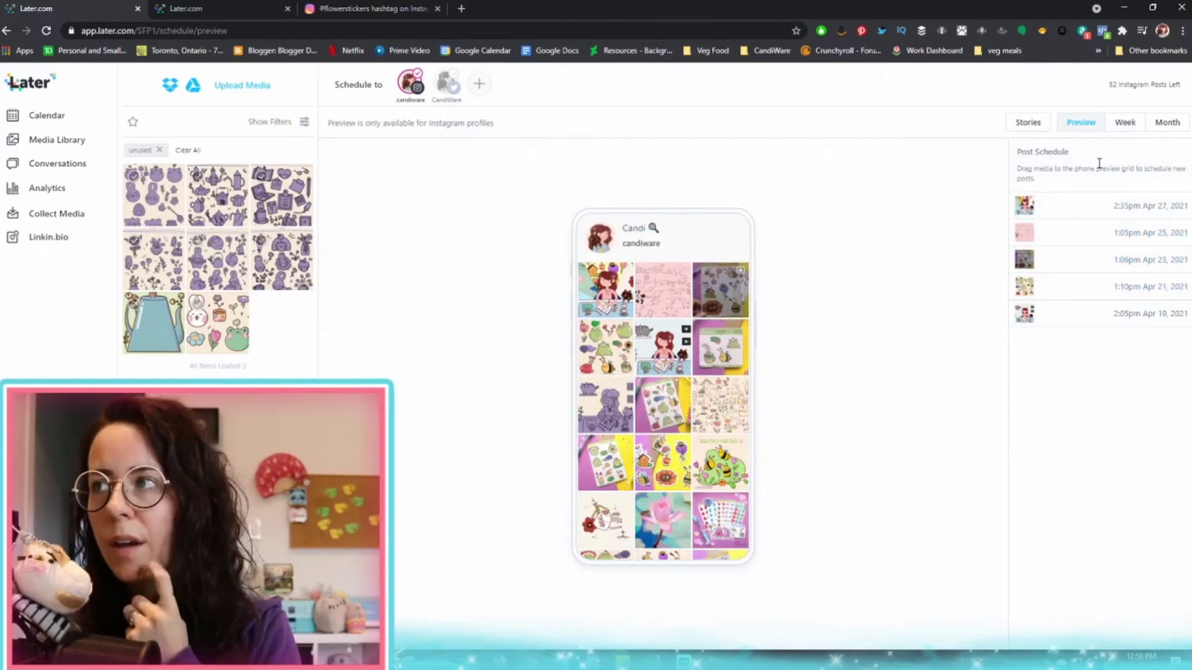
Step: In the April 2021 month calendar with both Instagram and Twitter shown, discard the Instagram video post scheduled for April 23
left_click(1121, 126)
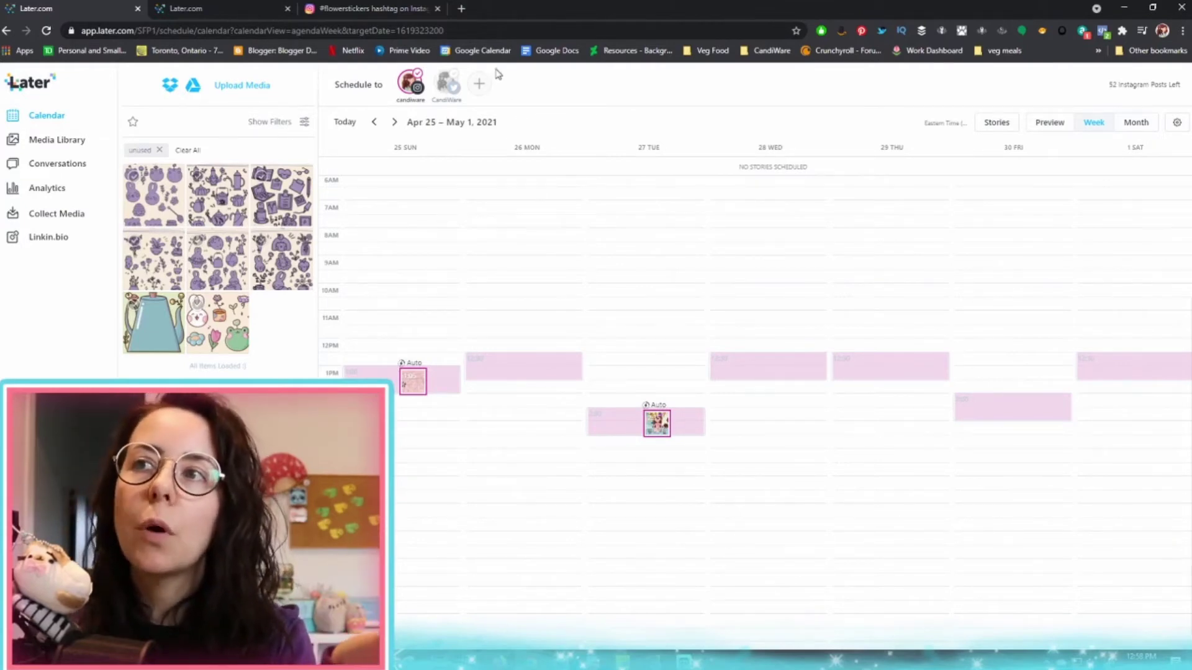
left_click(447, 81)
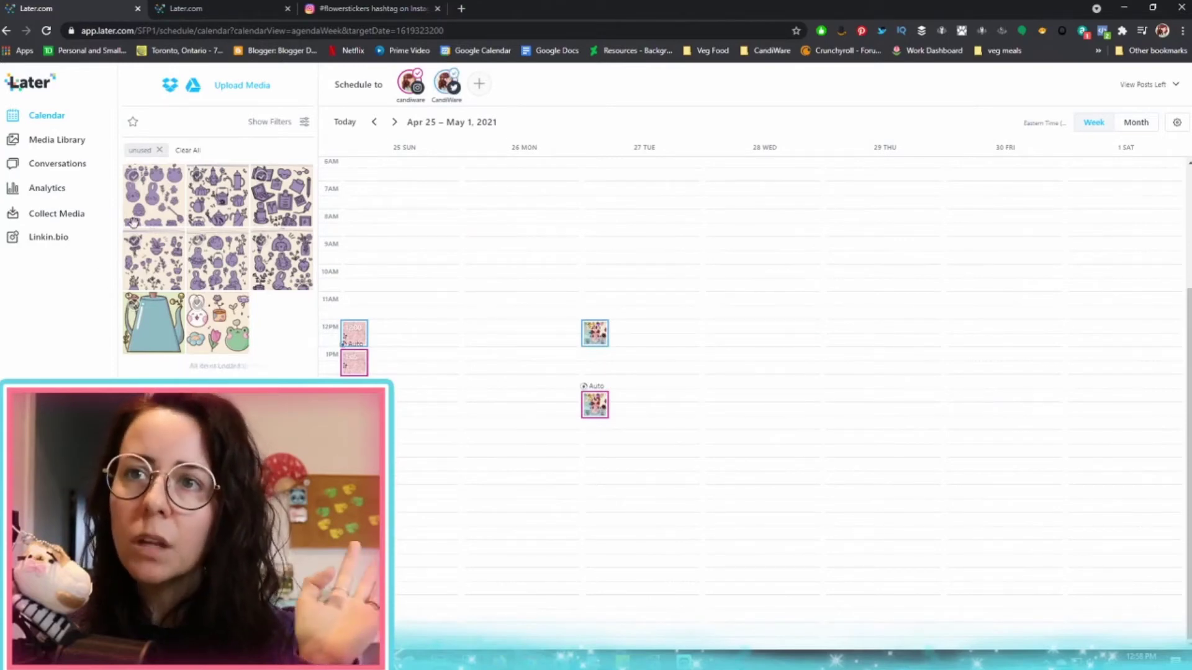
left_click(1135, 122)
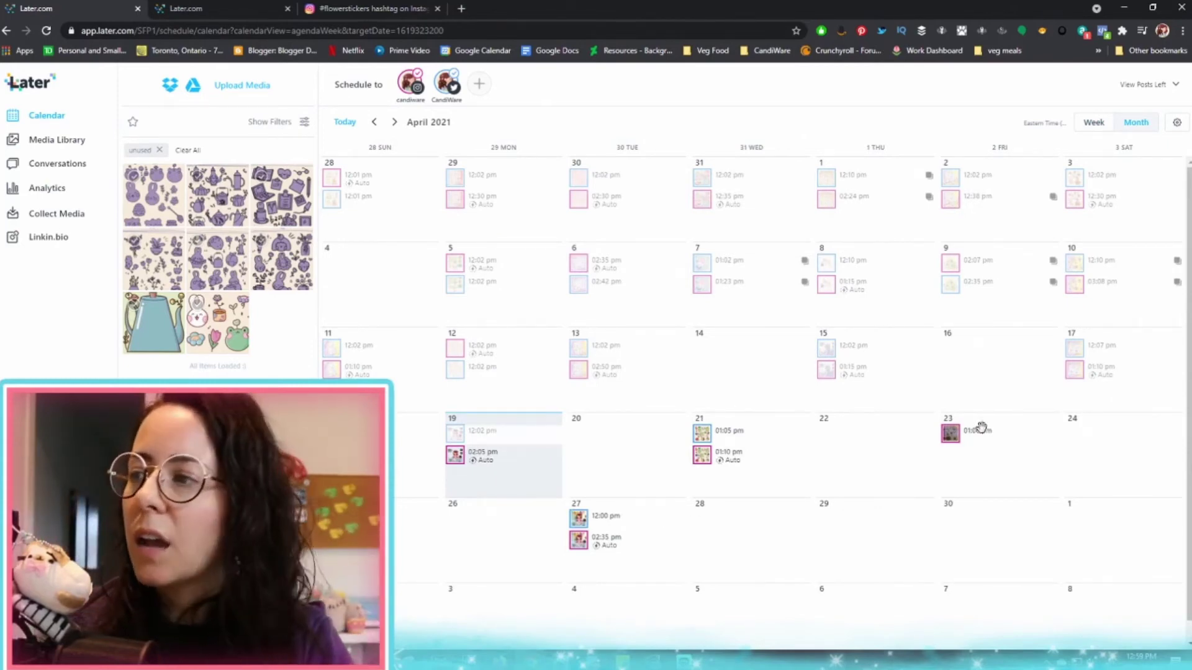
left_click(970, 433)
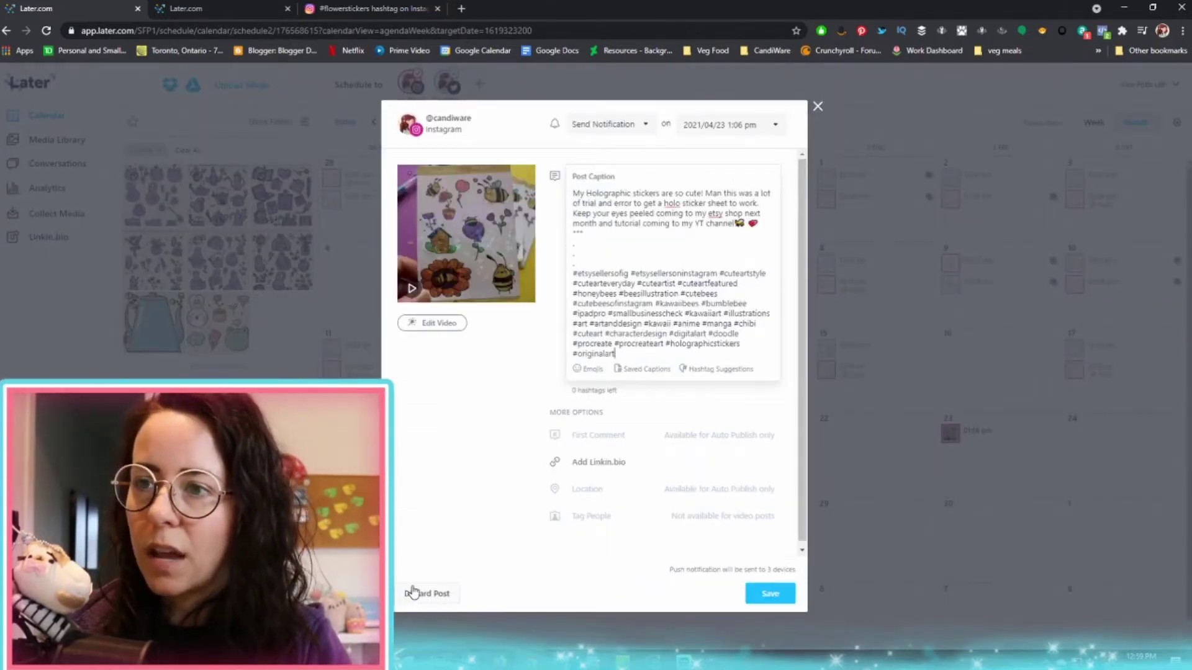
left_click(414, 595)
left_click(621, 376)
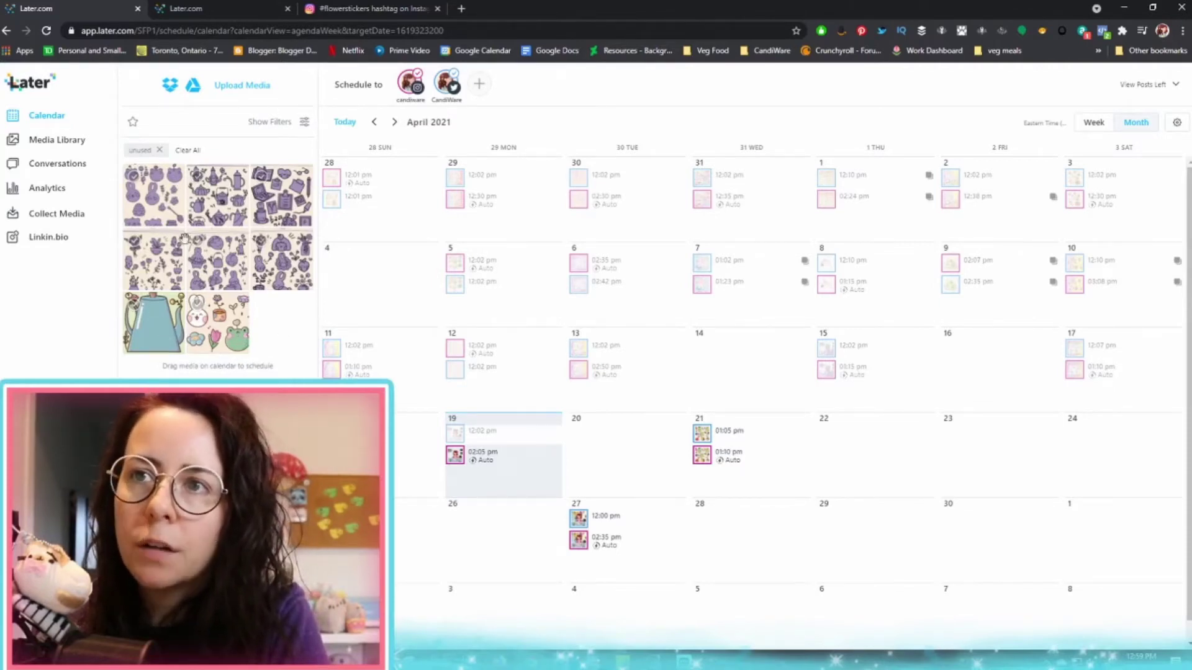
Step: View the unused purple study-supplies sketch from the media library at full size and close it
left_click(282, 211)
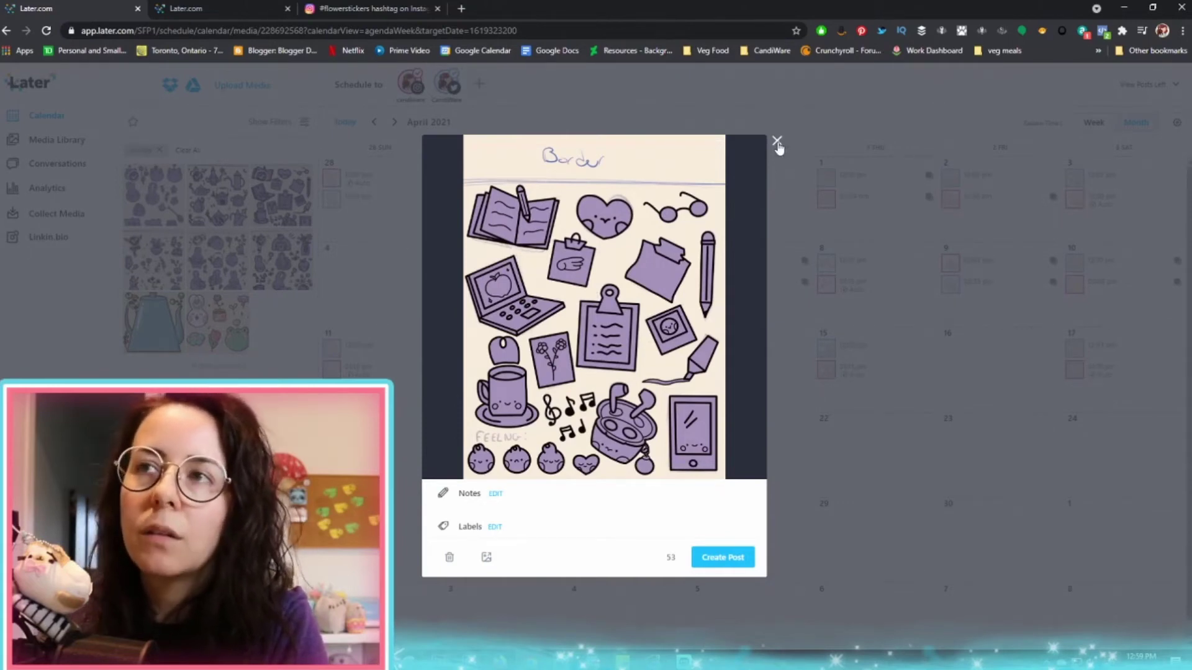
left_click(776, 142)
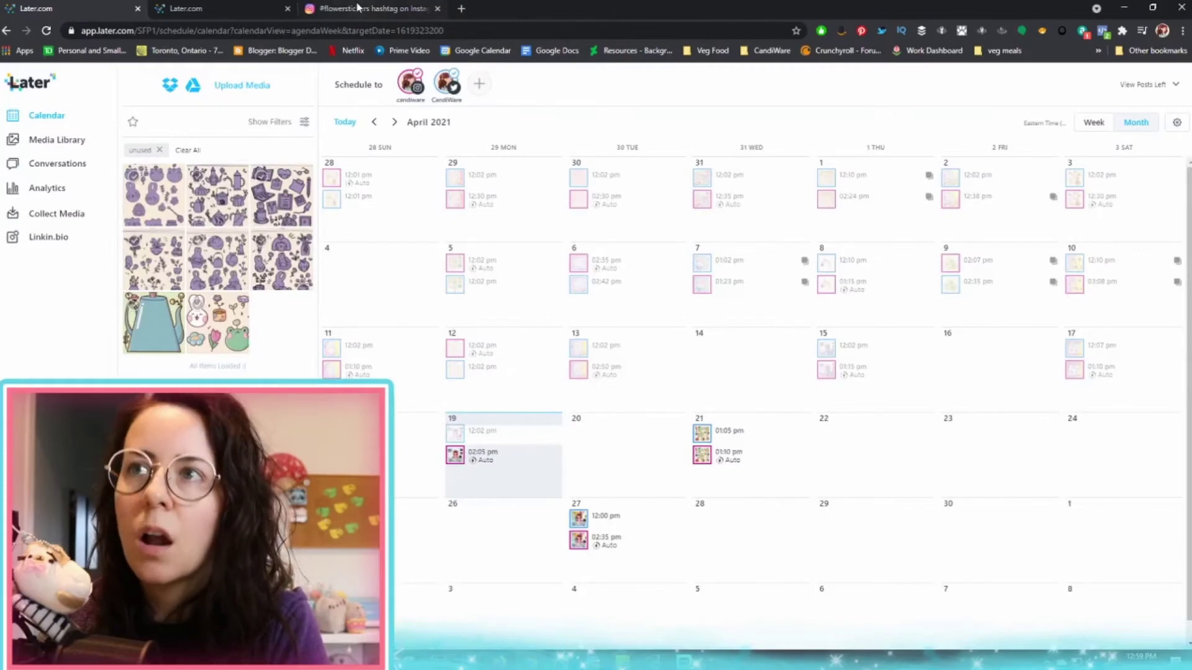
Step: Switch to Instagram, search for the hashtag #studyingstickers and examine its top posts
left_click(372, 8)
scroll(491, 326, "up", 5)
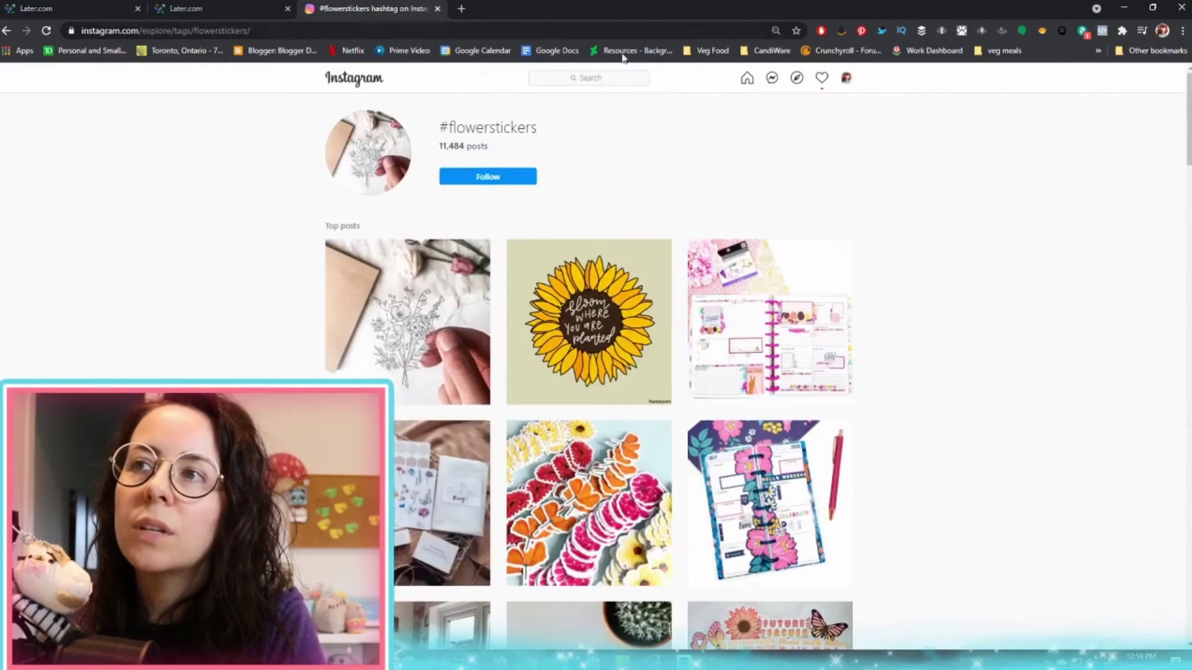
left_click(630, 83)
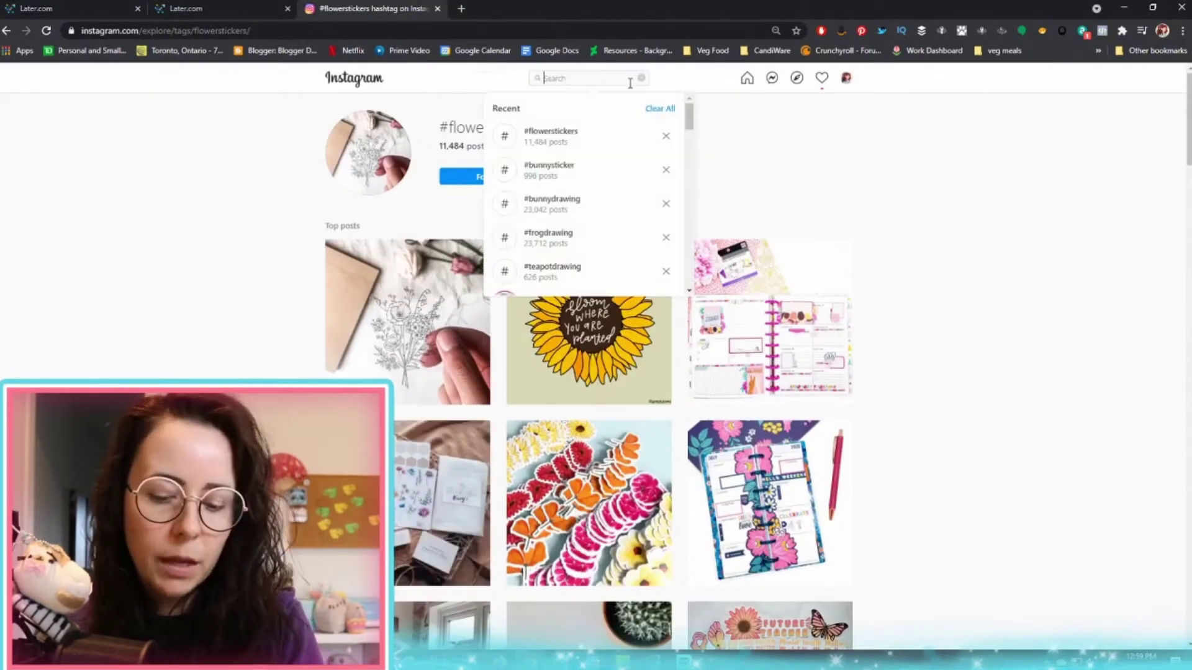
key("alt+Left")
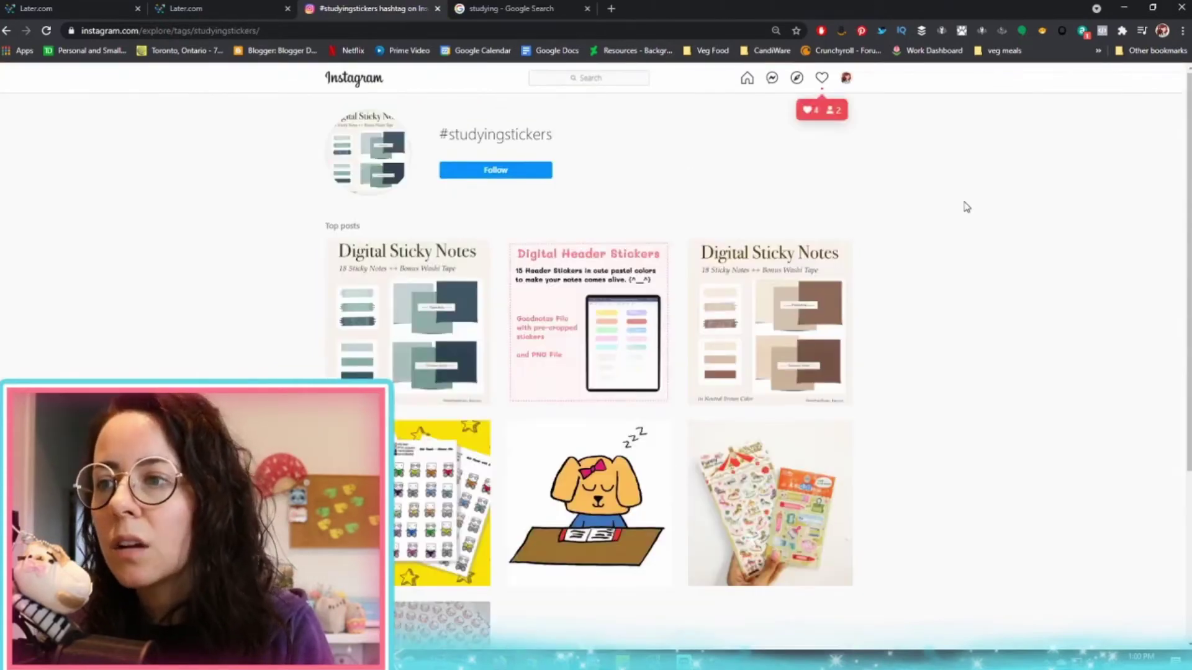
scroll(966, 206, "down", 1)
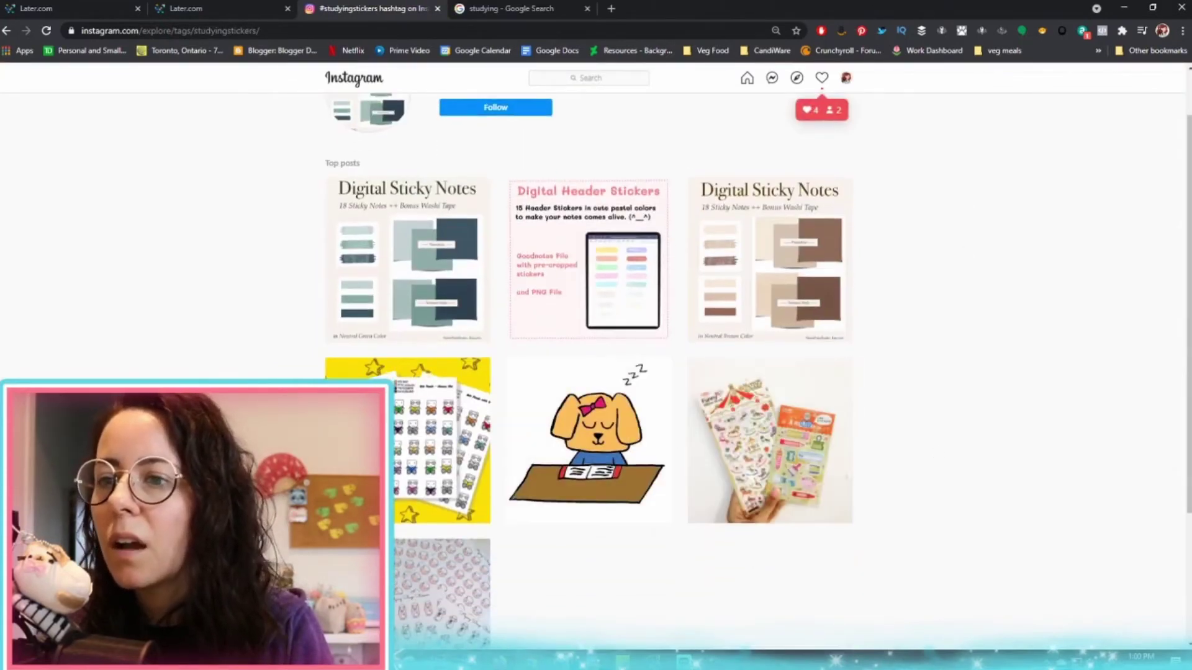
left_click(394, 577)
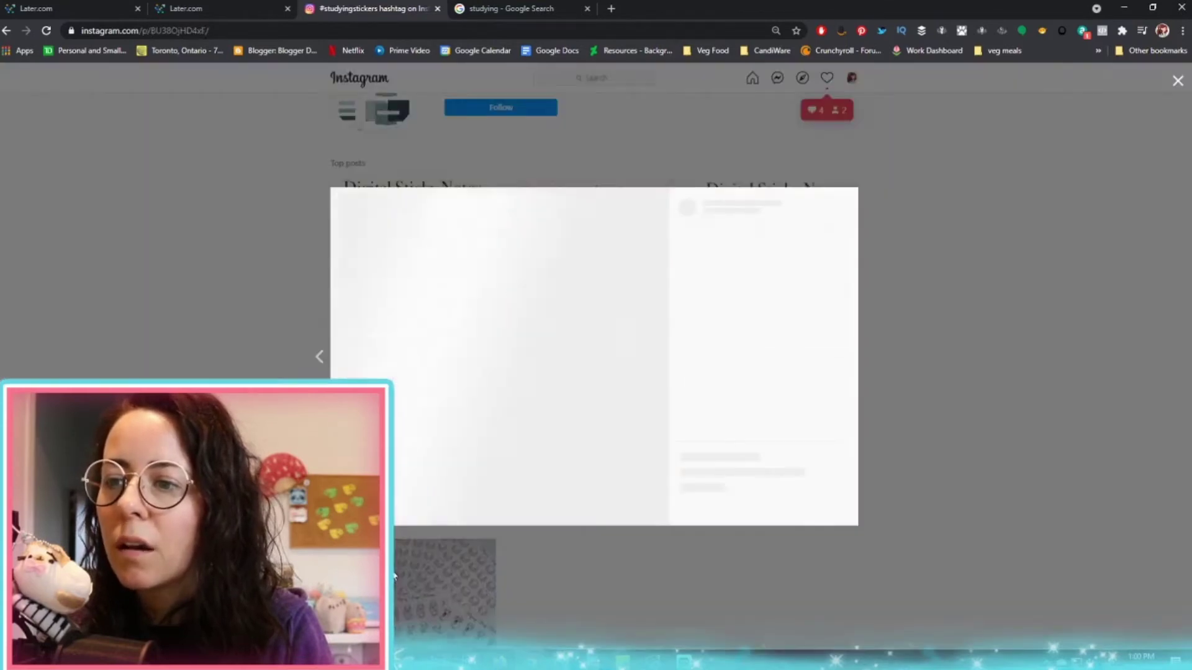
key("Escape")
Step: Search Instagram for the hashtag #homeworkstickers and open the "Homework Due" sticker sheet post to read its hashtags
left_click(617, 78)
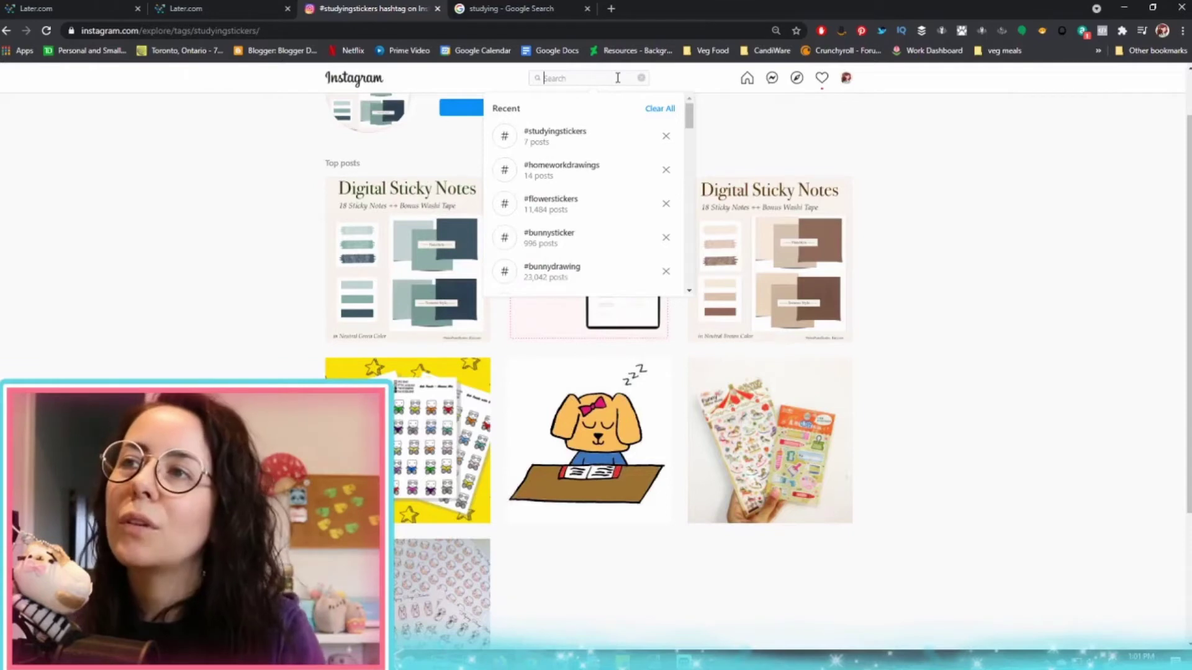
type("homewor")
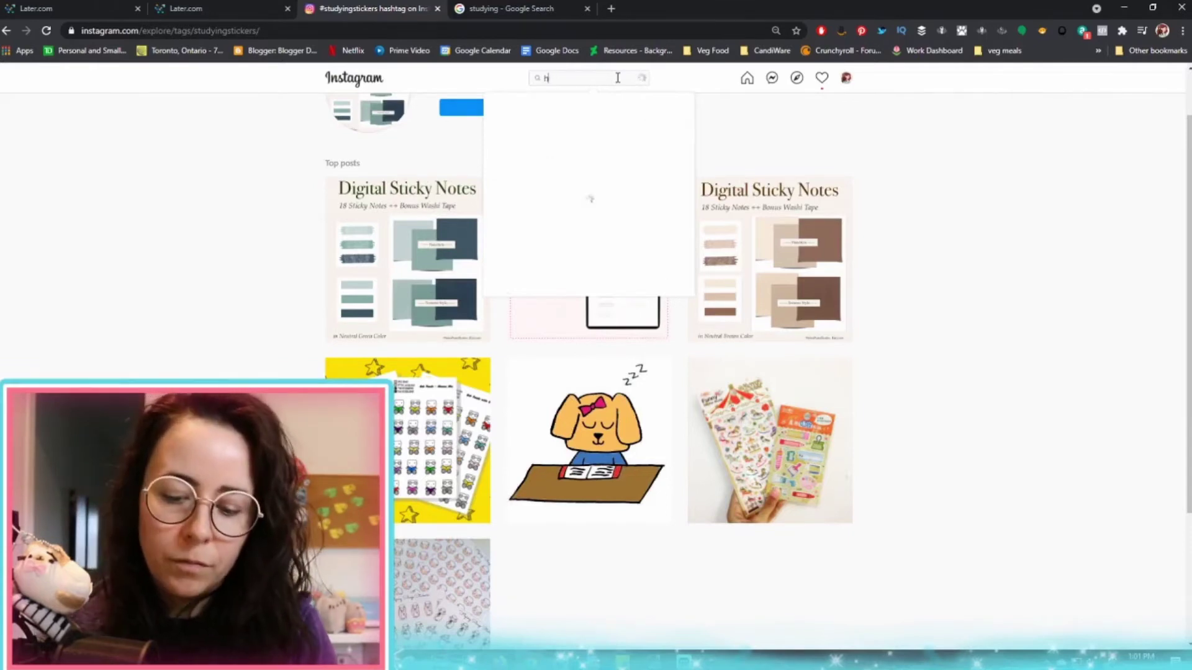
type("ksticke")
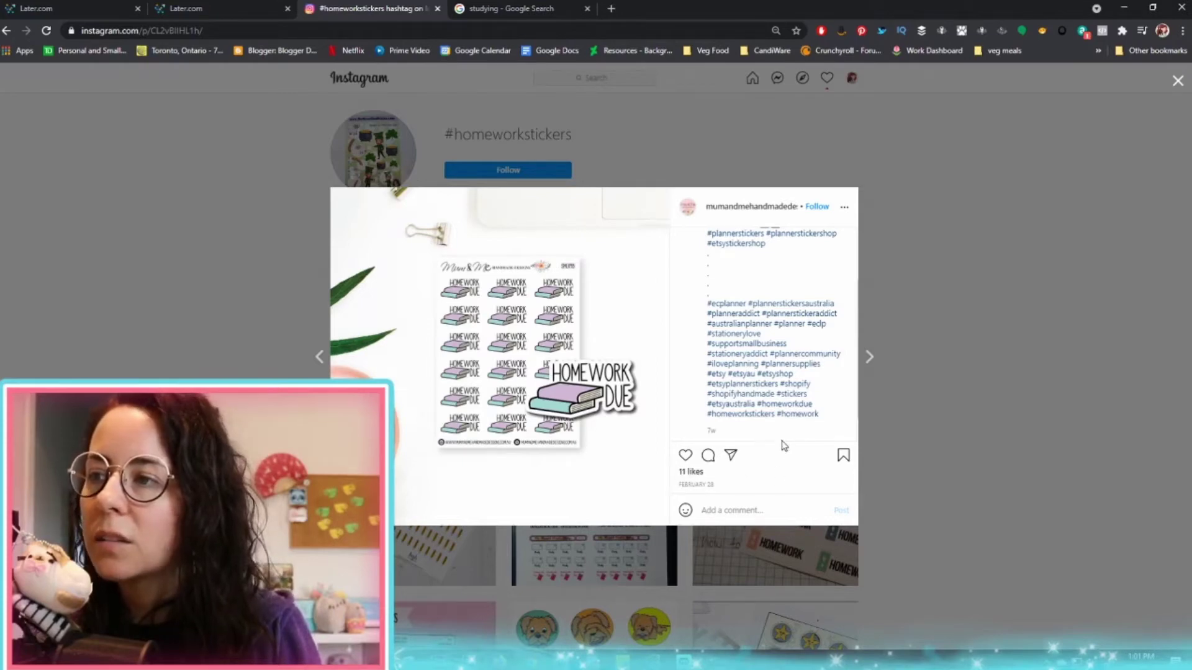
Step: Open the "Homework Due" post's #homeworkstickers and #homeworkdue hashtags in separate tabs and switch to the #homeworkstickers one
middle_click(740, 420)
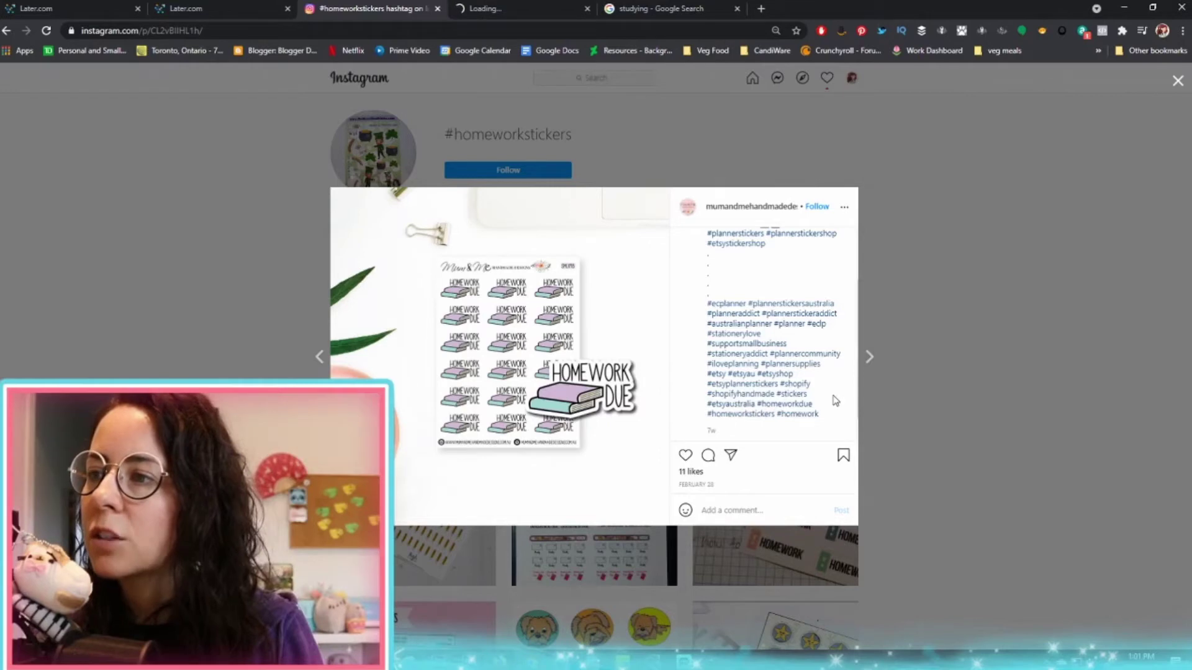
middle_click(798, 406)
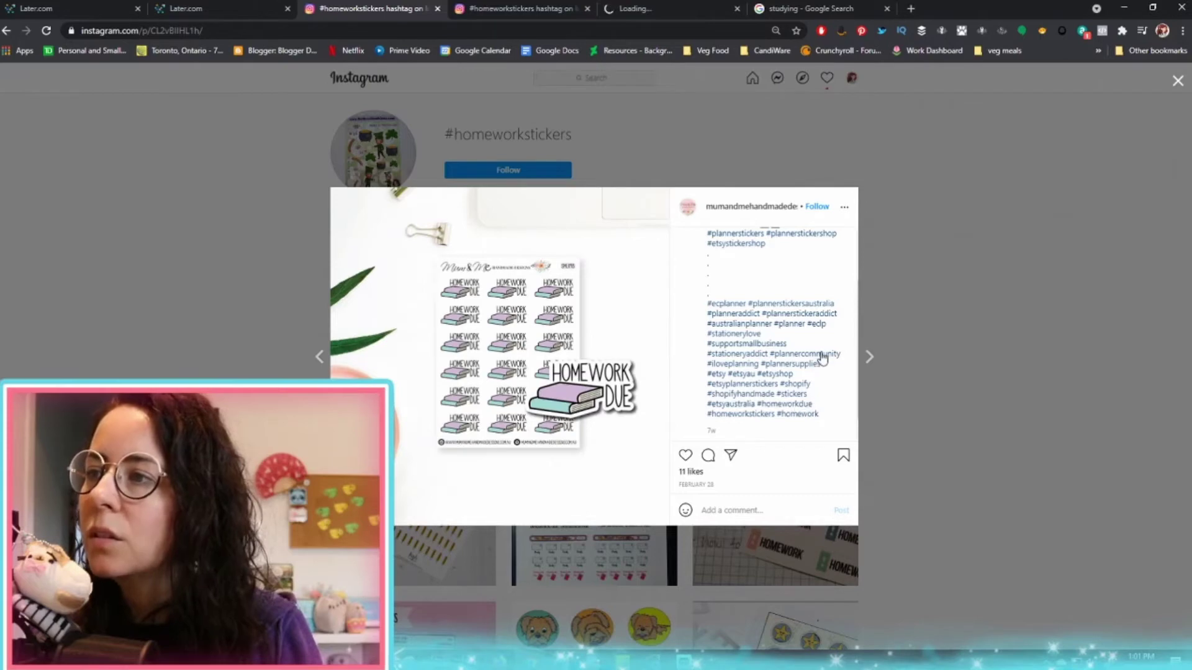
key("ctrl+Tab")
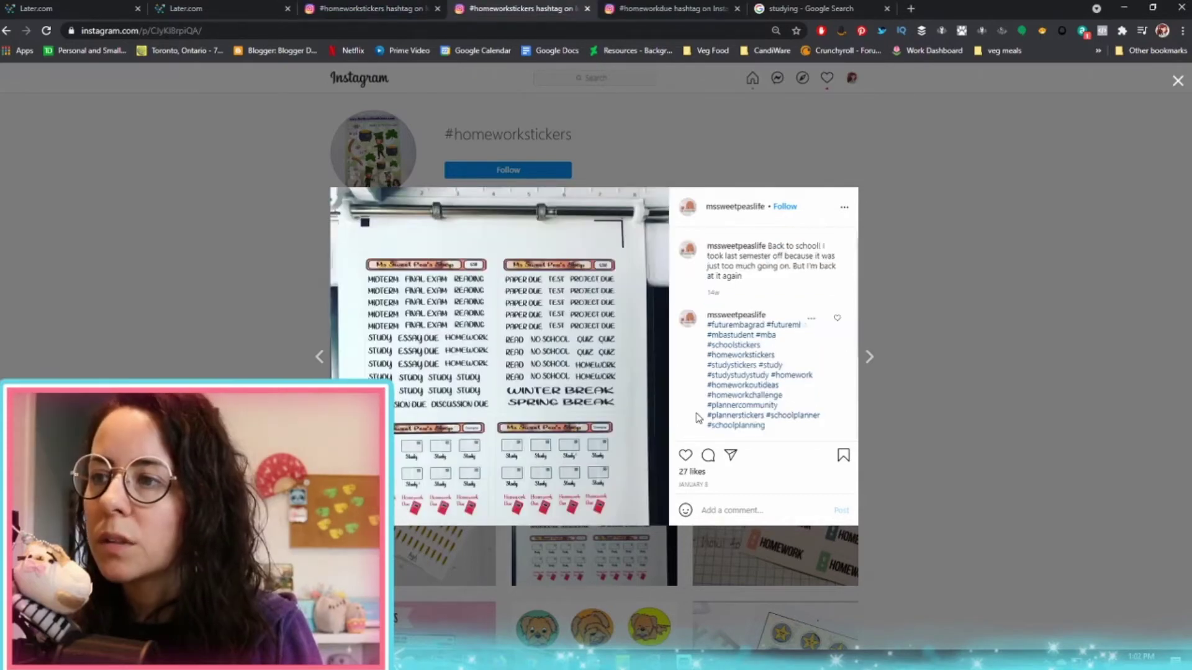
Step: Copy the hashtags from #futurembagrad to #schoolplanning in the "Back to school!" sticker post into the hashtag note under "homework stickers:"
scroll(741, 400, "down", 2)
scroll(765, 389, "up", 2)
left_click_drag(775, 426, 704, 325)
mouse_move(708, 328)
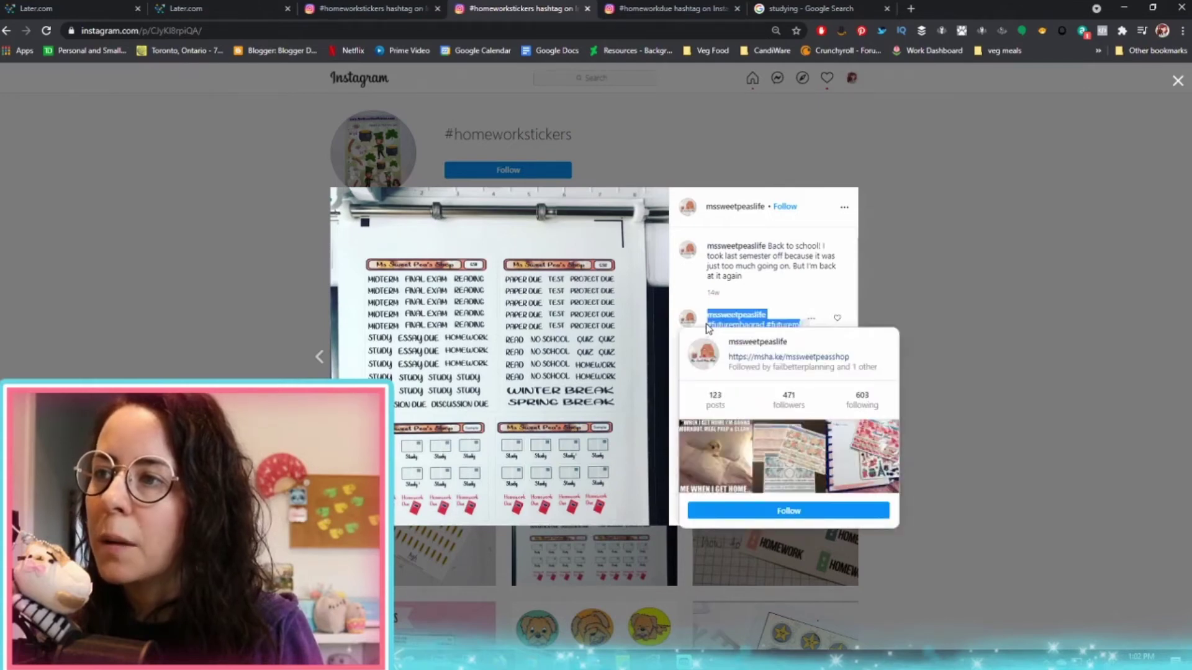
key("Escape")
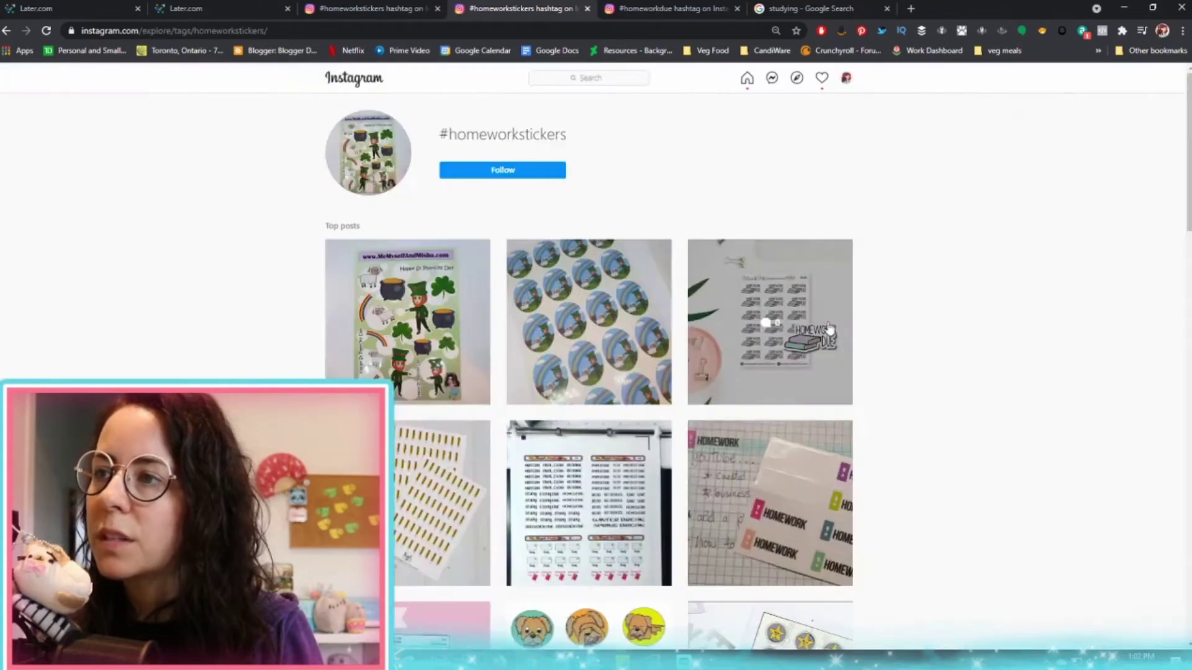
left_click(575, 507)
left_click_drag(758, 437, 705, 328)
left_click(598, 482)
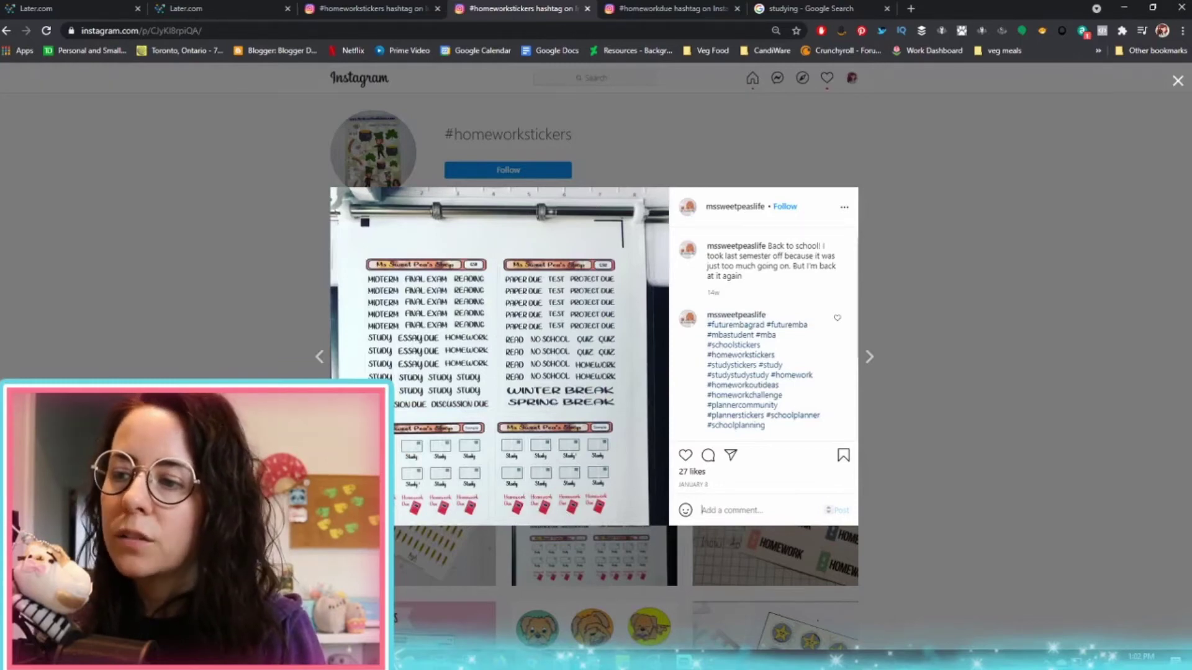
key("alt+Tab")
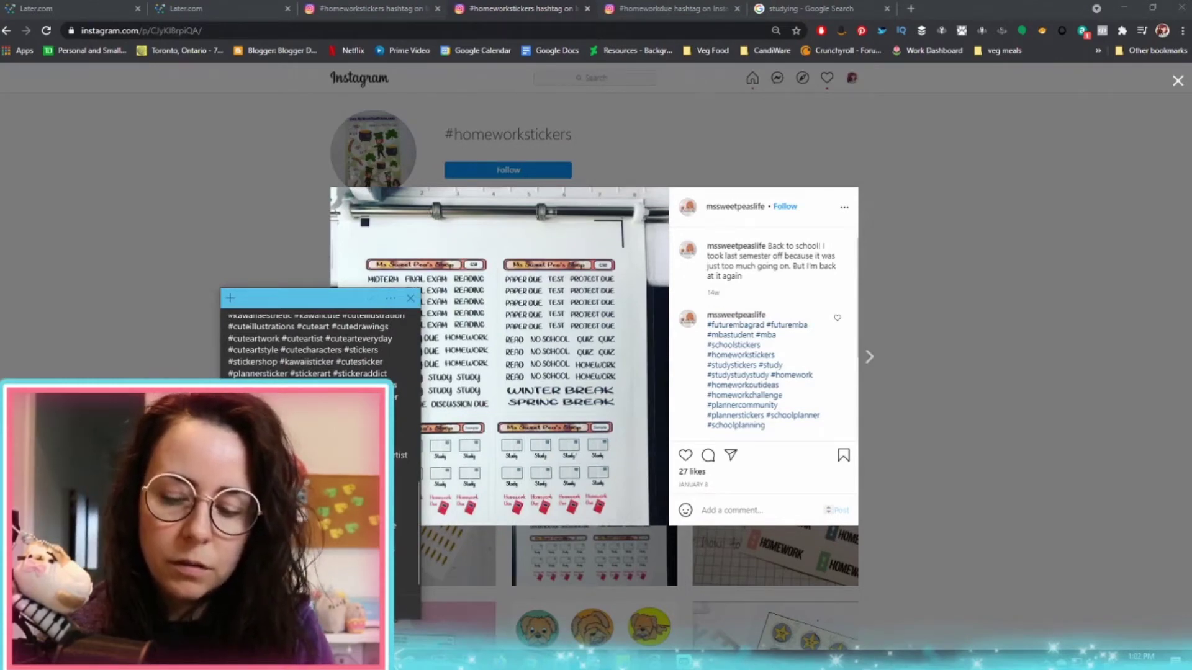
scroll(316, 347, "down", 1)
scroll(317, 347, "down", 3)
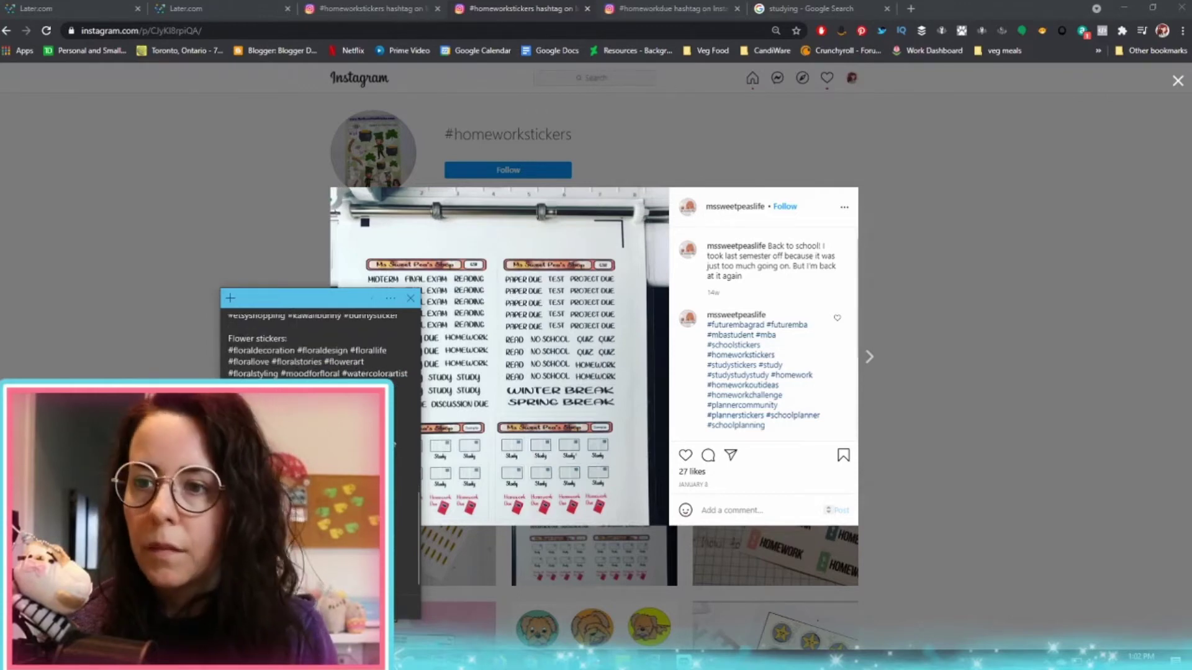
Step: Examine the top posts for #homeworkdue, and close that tab together with the extra #homeworkstickers tab
left_click(646, 16)
left_click(645, 10)
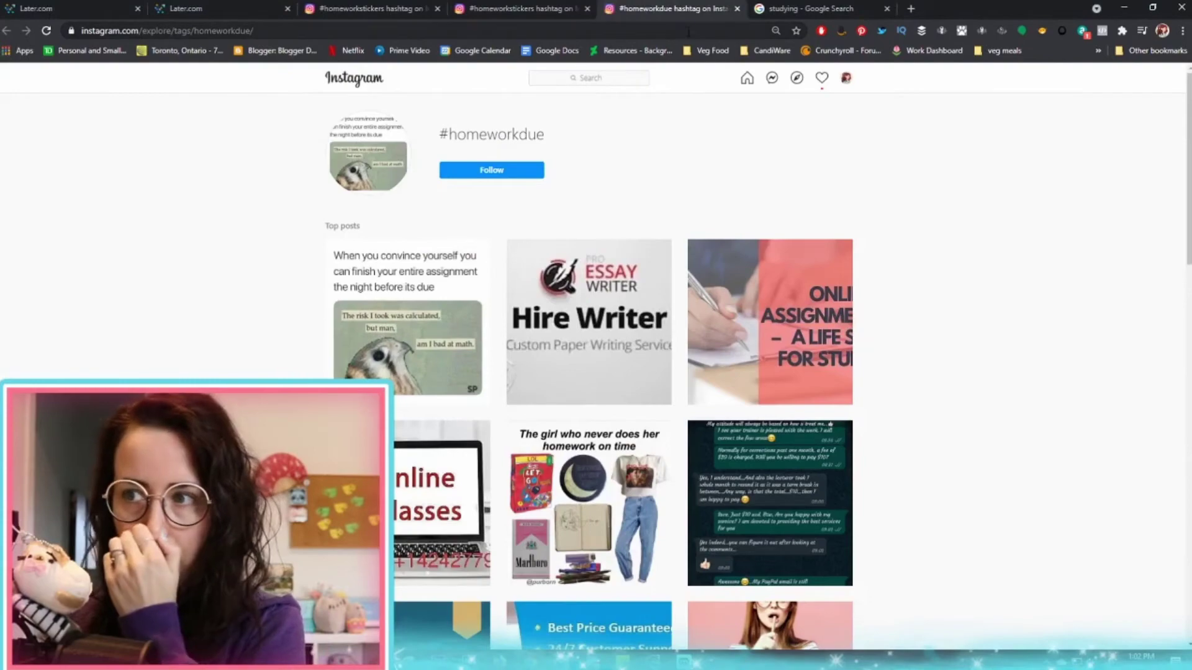
scroll(857, 213, "down", 8)
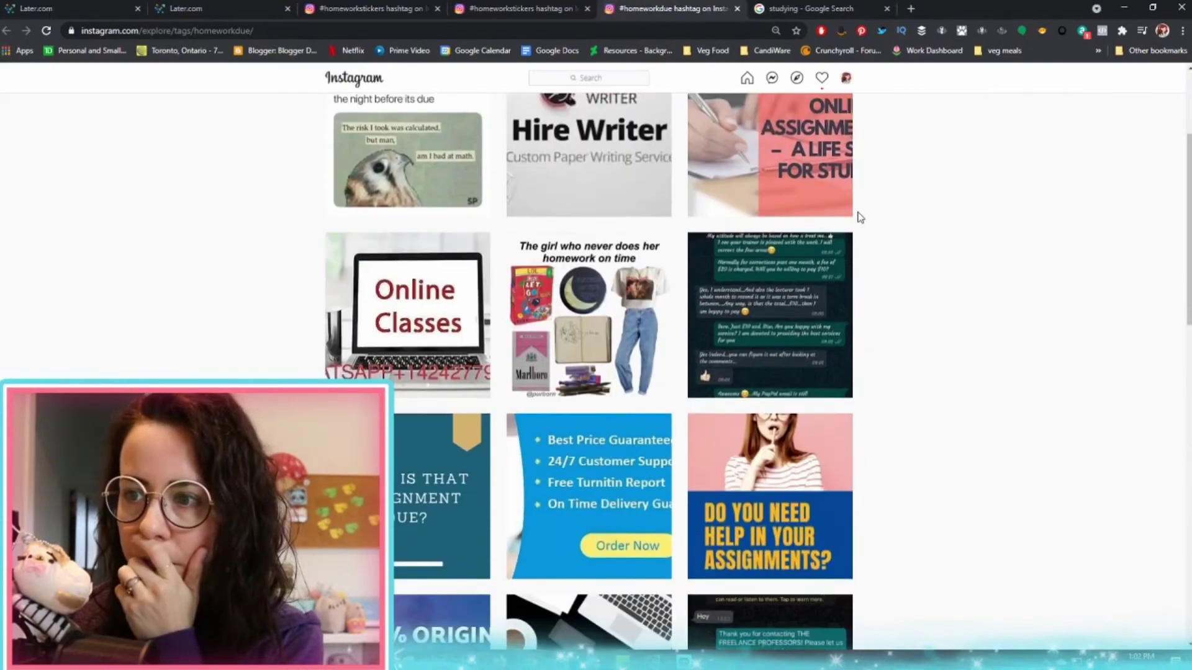
key("ctrl+w")
key("ctrl+w")
Step: Copy the "Homework Due" post's hashtags from #ecplanner to #homework into the note's homework stickers list
left_click_drag(833, 405, 714, 289)
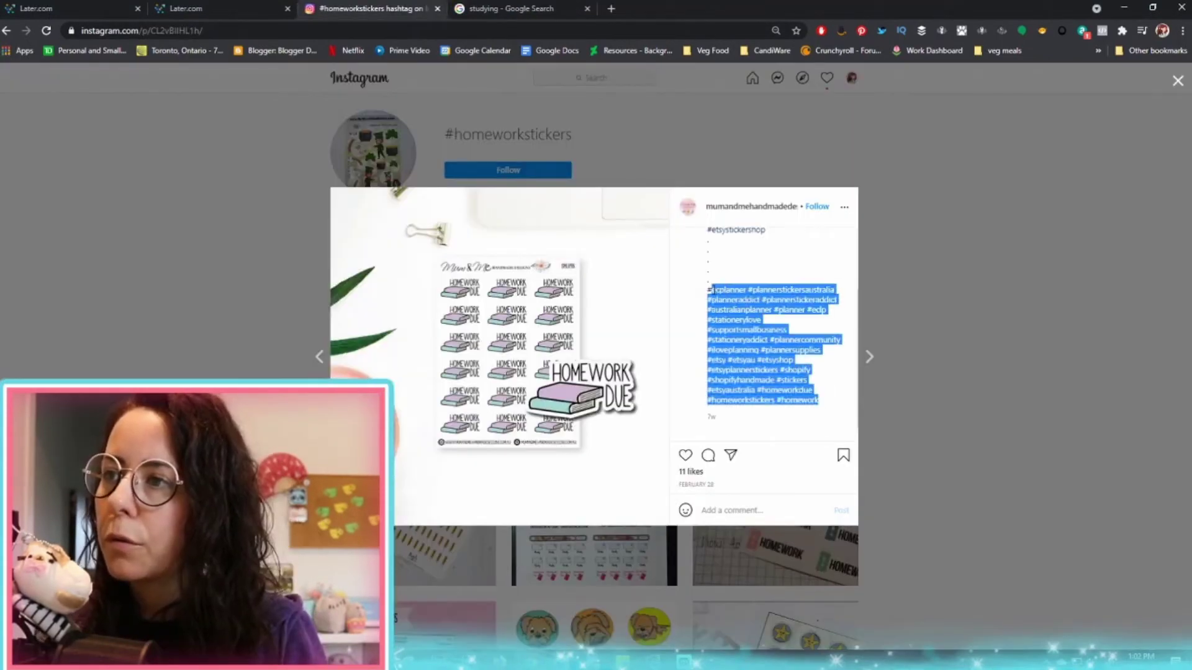
left_click(642, 345)
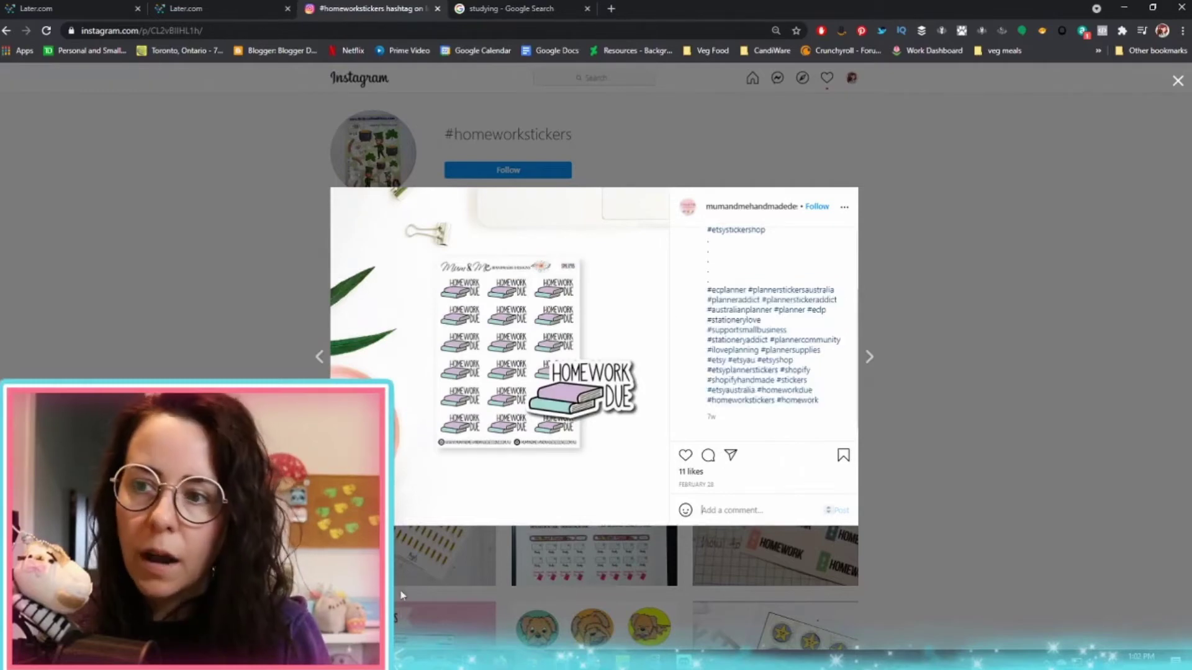
key("alt+Tab")
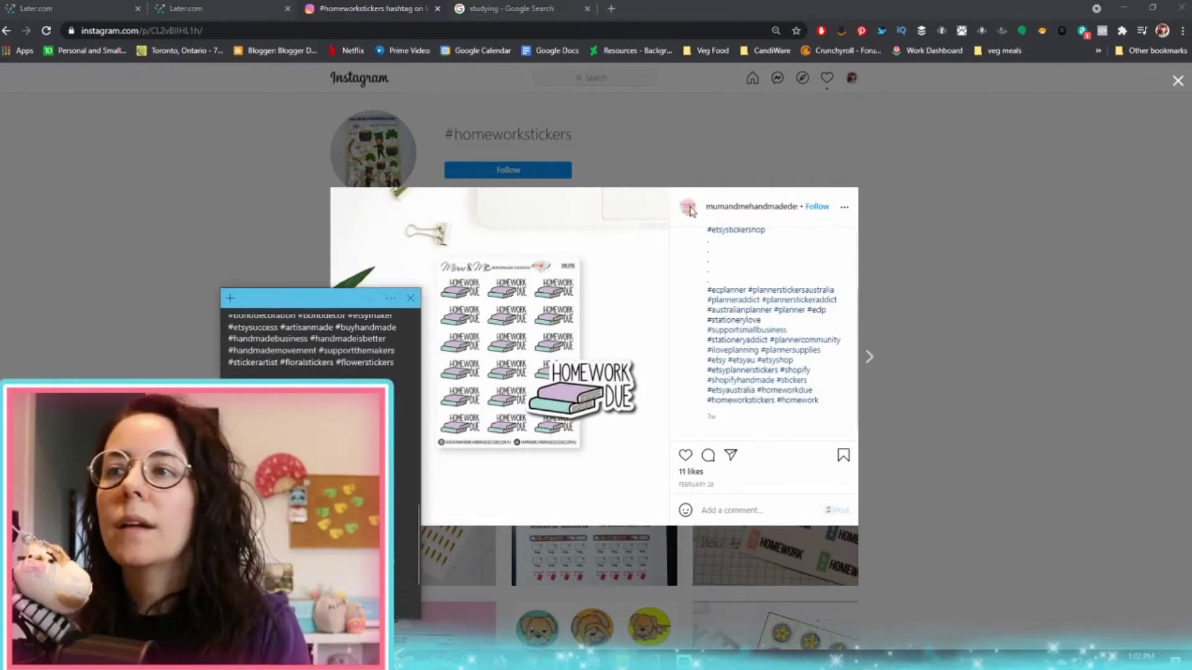
key("alt+Tab")
Step: Reopen the recent #flowerstickers search and read the hashtags on the California poppies sticker post
left_click(942, 180)
left_click(593, 77)
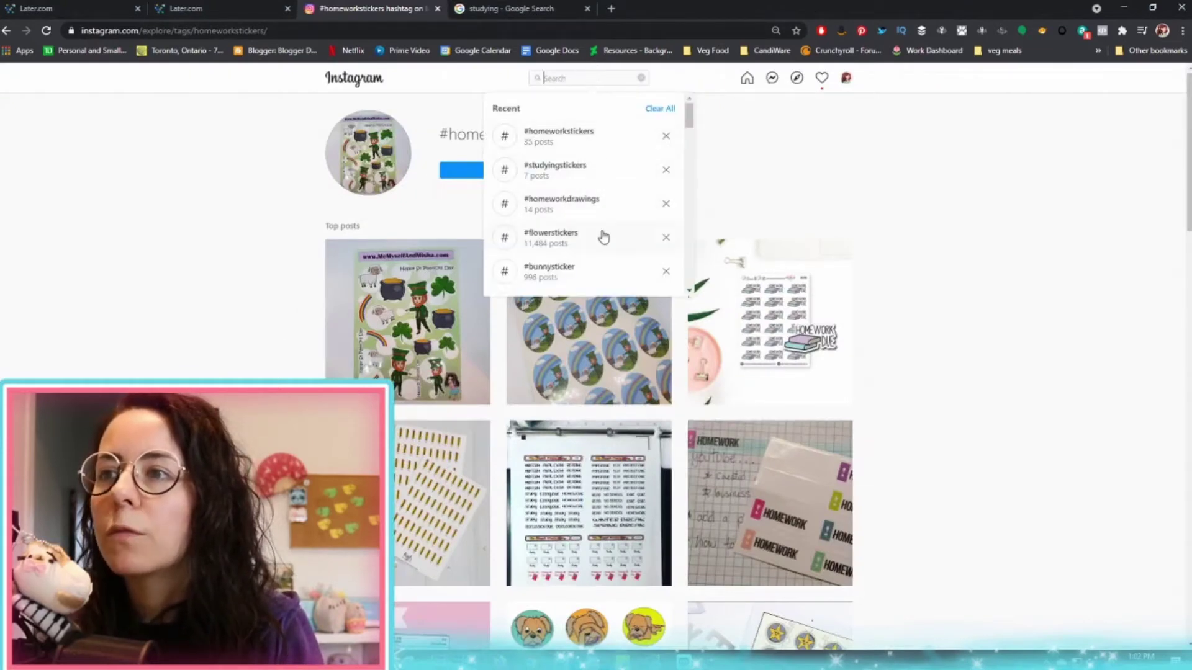
left_click(558, 247)
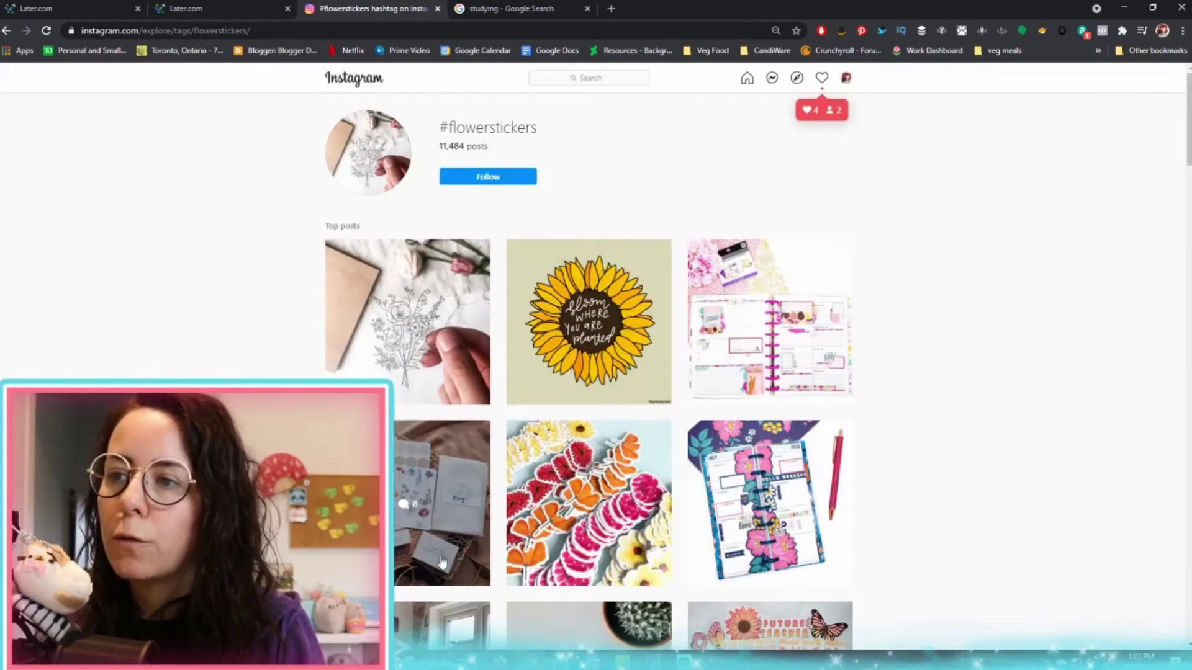
scroll(558, 537, "down", 3)
left_click(600, 538)
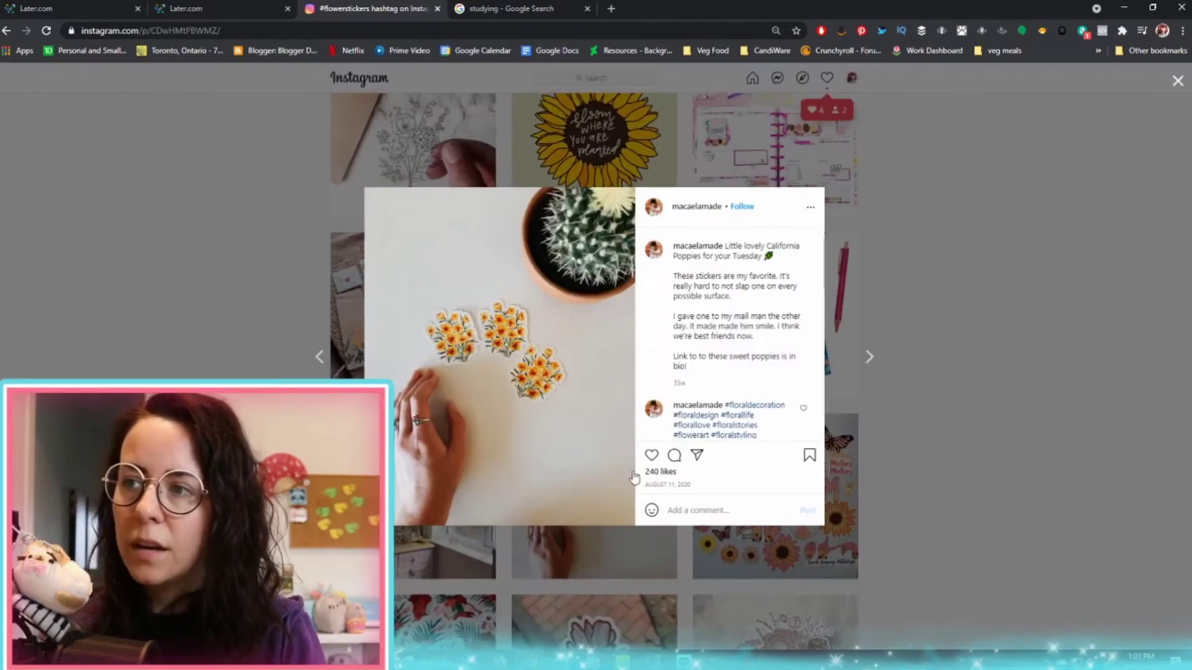
scroll(770, 325, "down", 5)
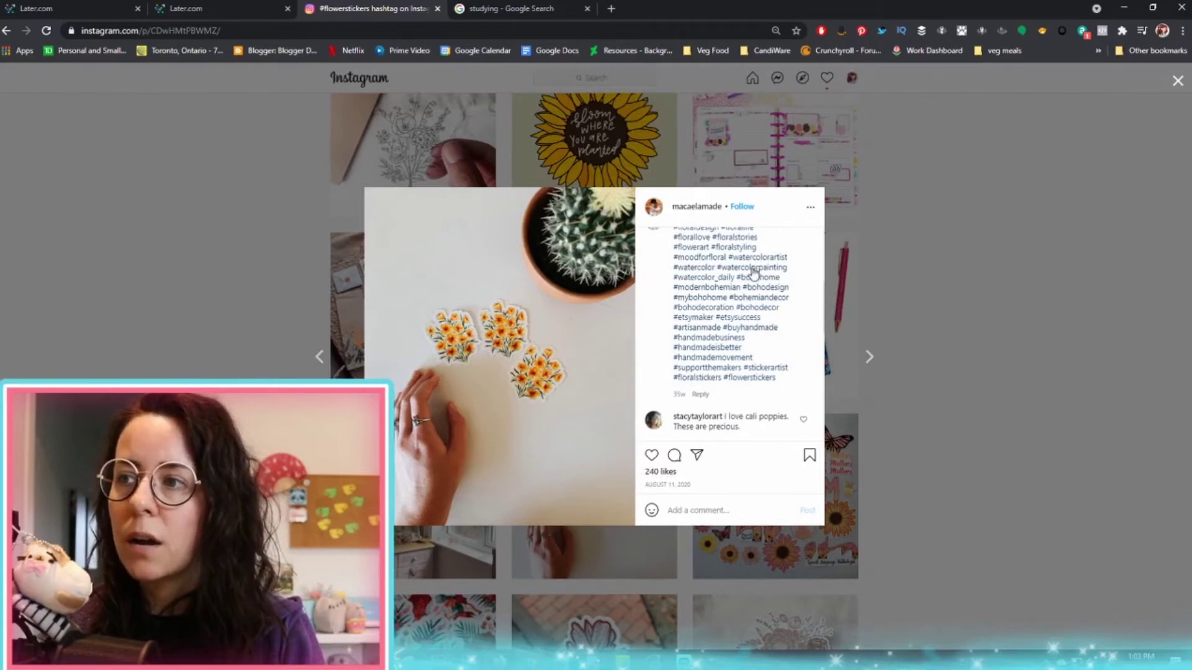
scroll(754, 273, "up", 1)
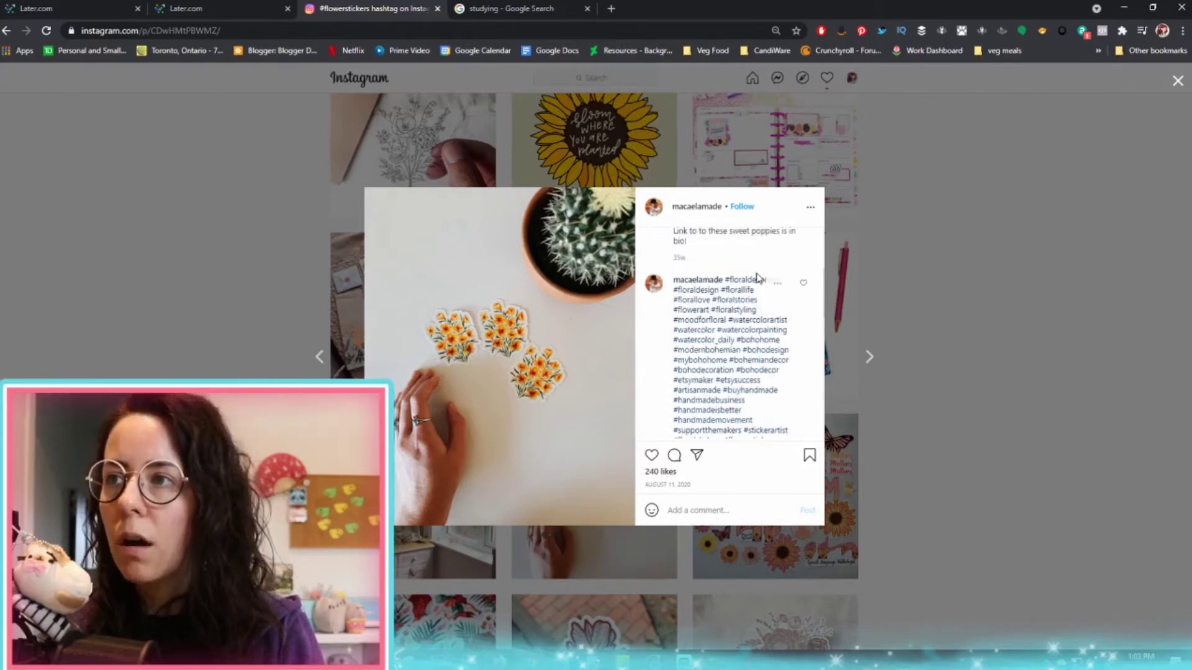
left_click(996, 381)
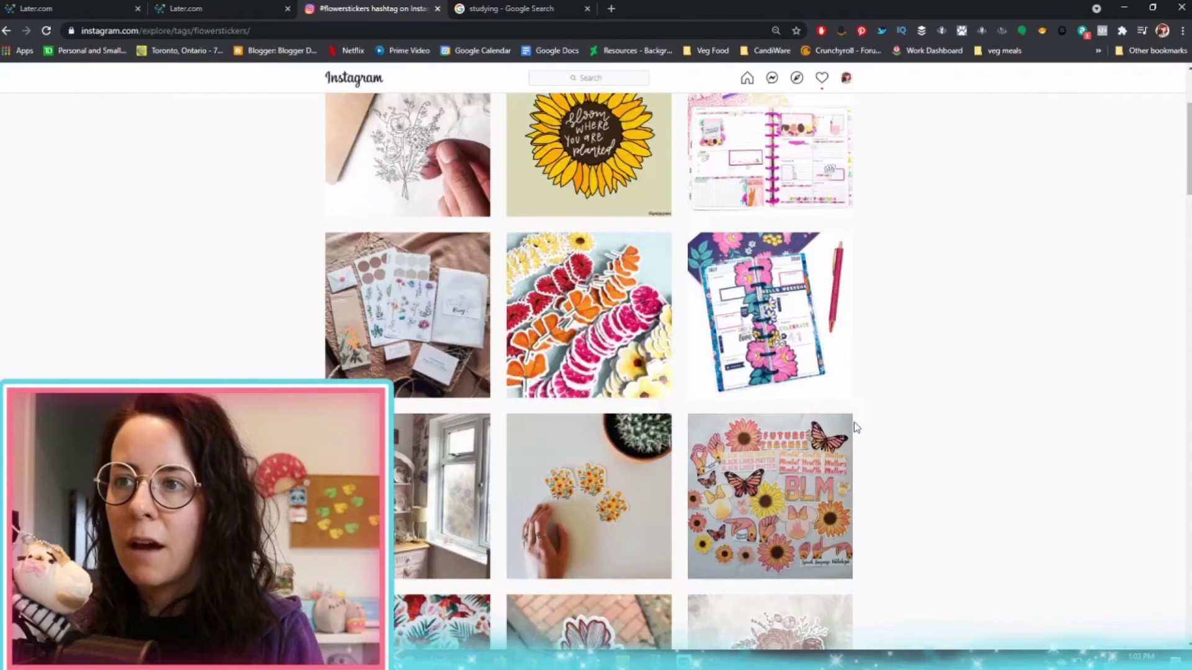
Step: Read the hashtags on the floral variety pack sticker post in the #flowerstickers results and close it
left_click(575, 346)
scroll(790, 360, "down", 5)
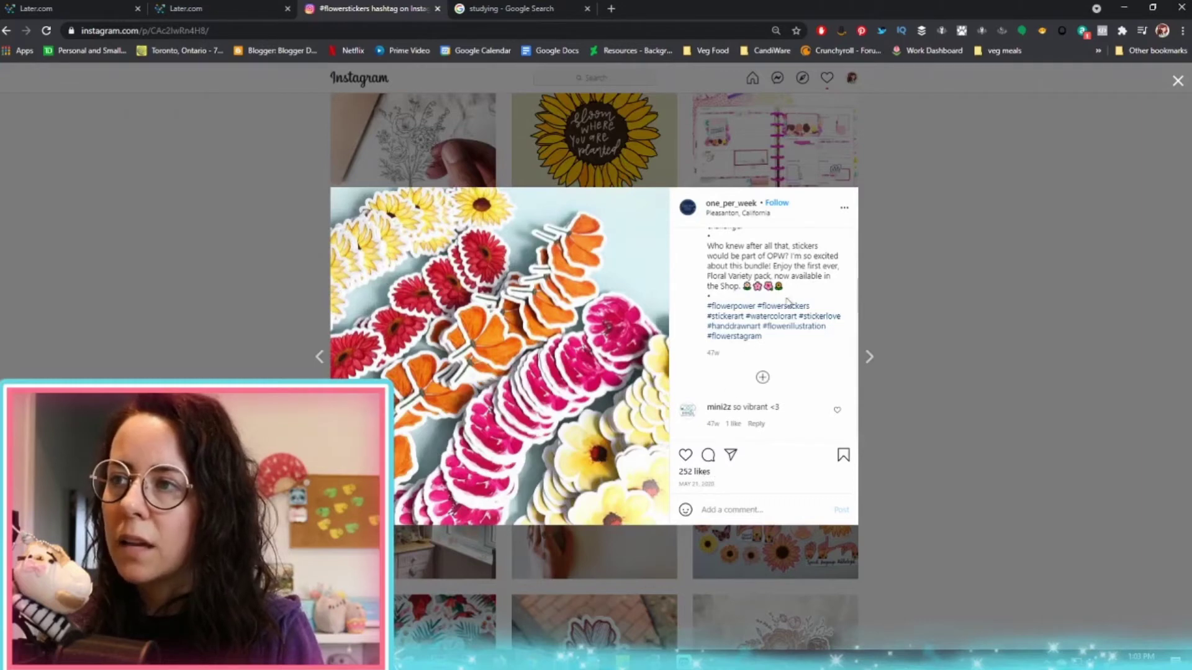
left_click(1002, 387)
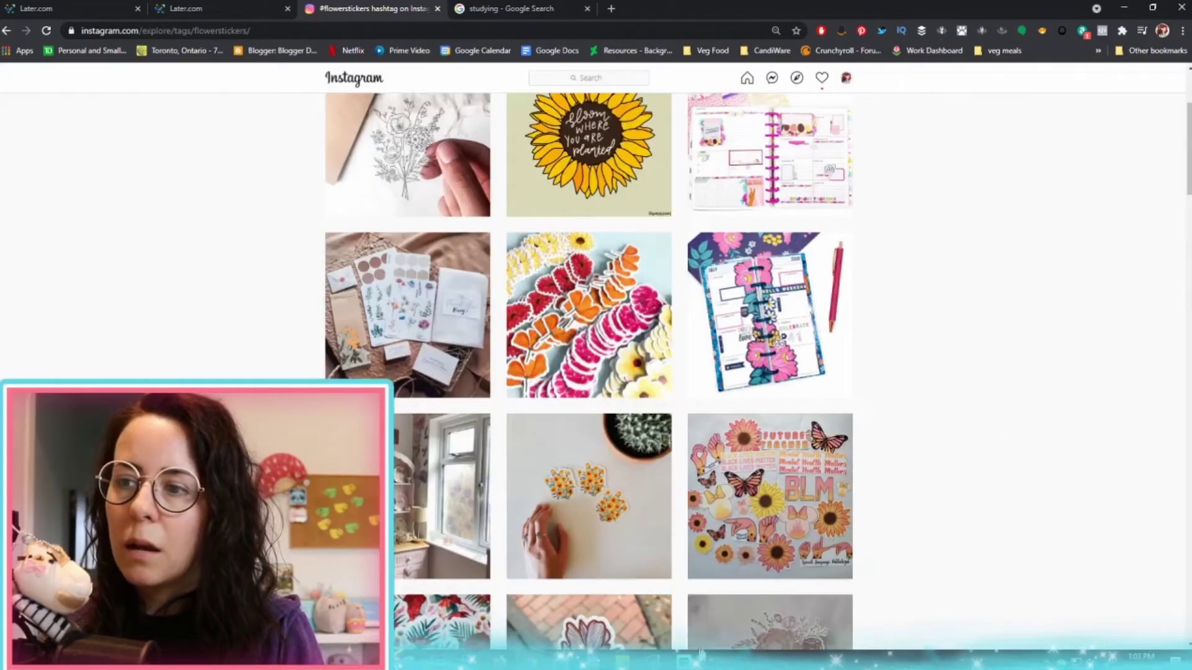
Step: Remove #futurembagrad, #futuremba, #mbastudent, #mba and #australianplanner from the homework stickers list in the hashtag note
key("alt+Tab")
scroll(316, 344, "up", 6)
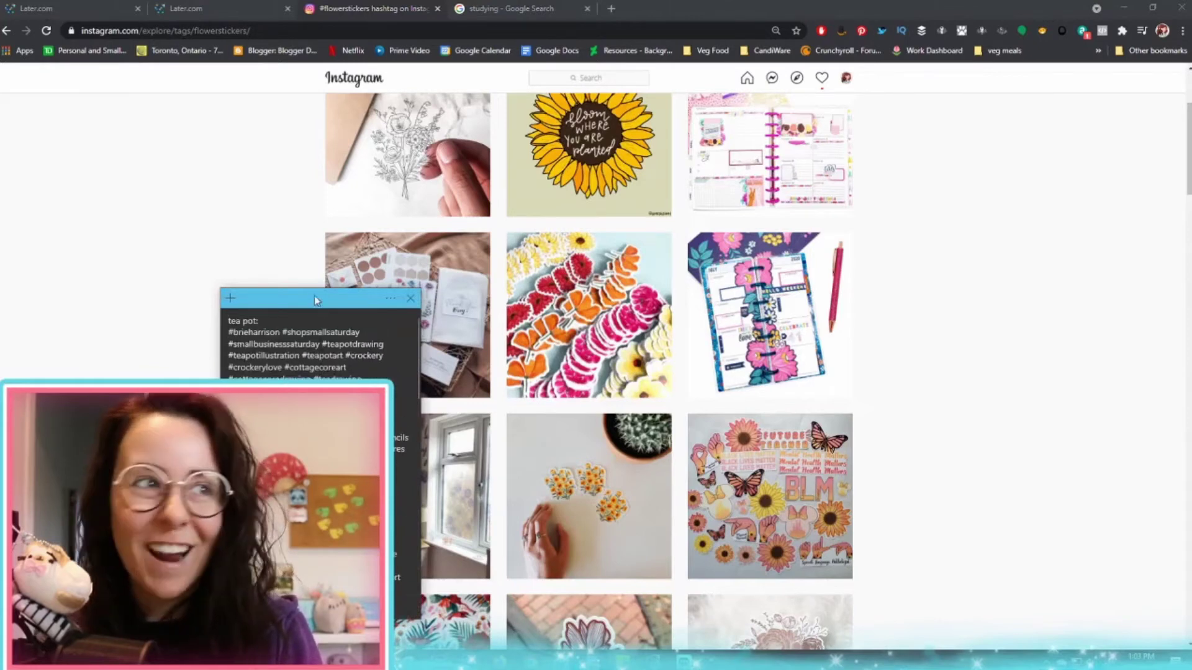
left_click_drag(304, 307, 643, 228)
scroll(684, 453, "down", 10)
scroll(684, 455, "down", 5)
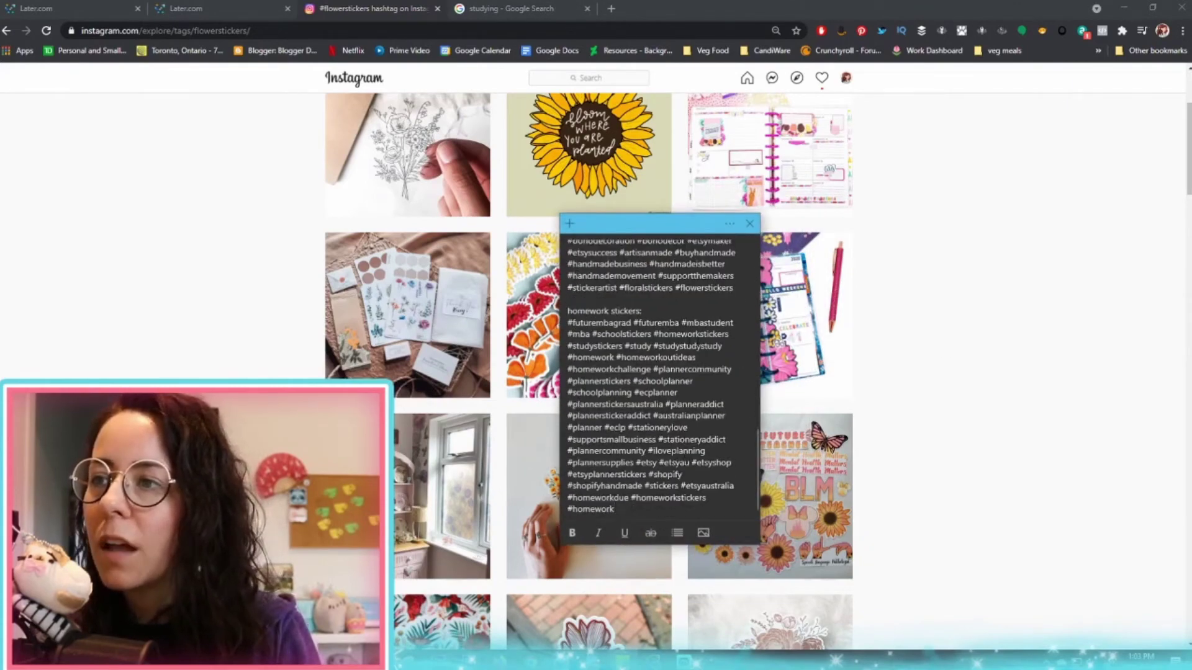
left_click(614, 509)
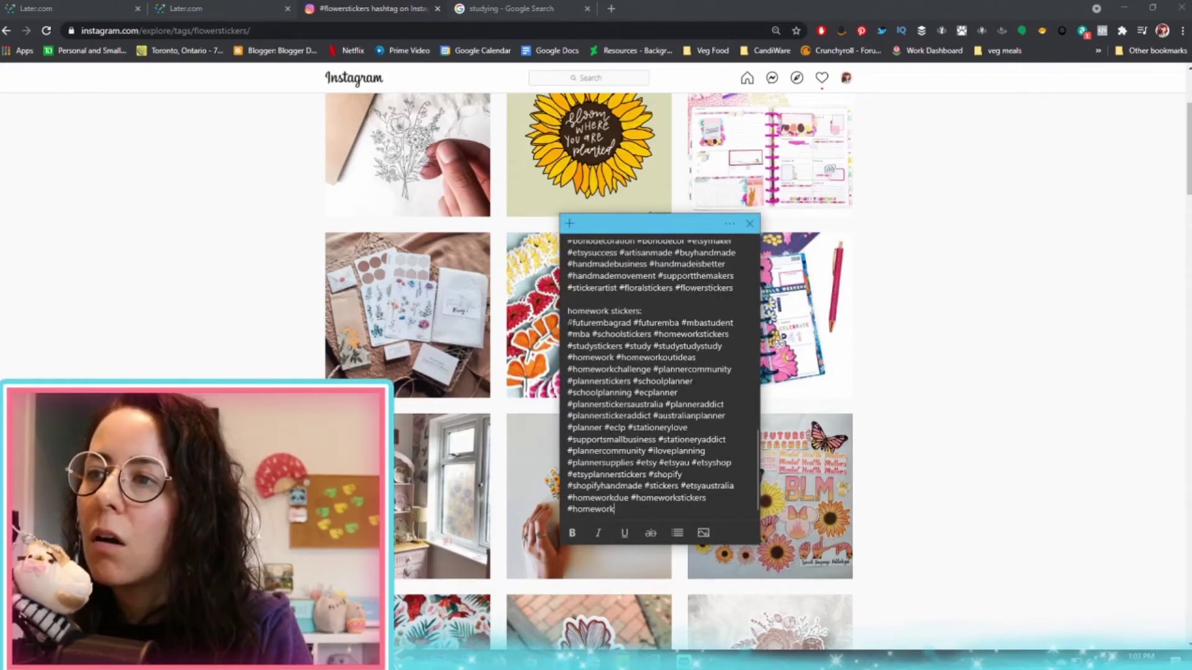
left_click_drag(567, 322, 600, 334)
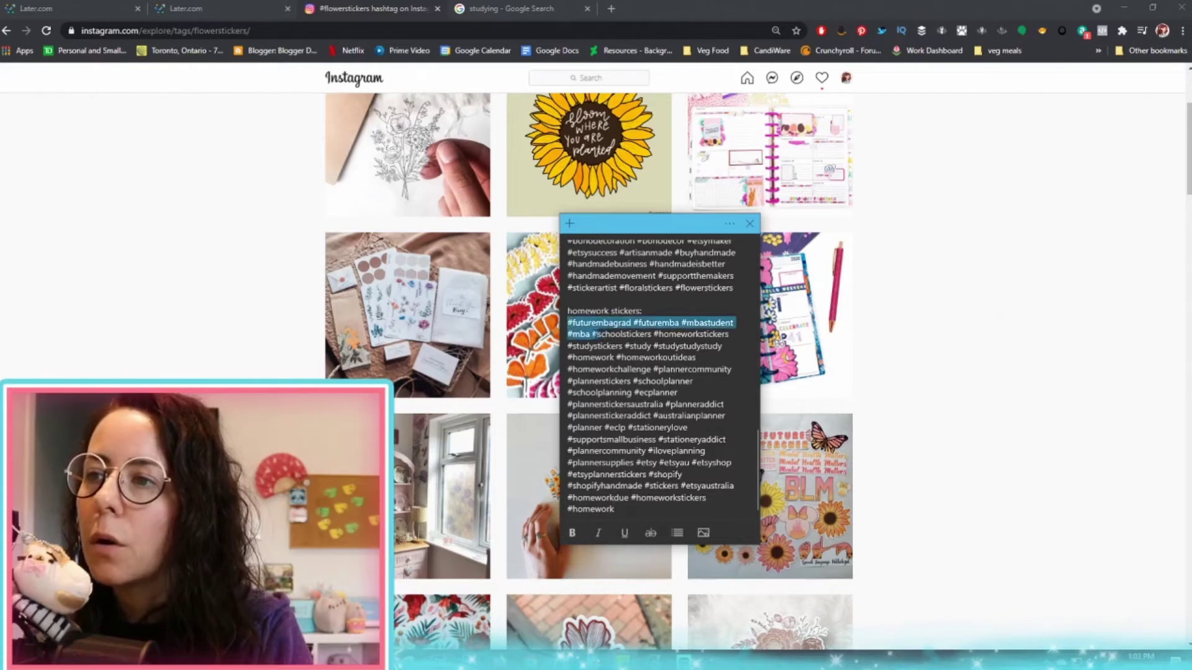
key("BackSpace")
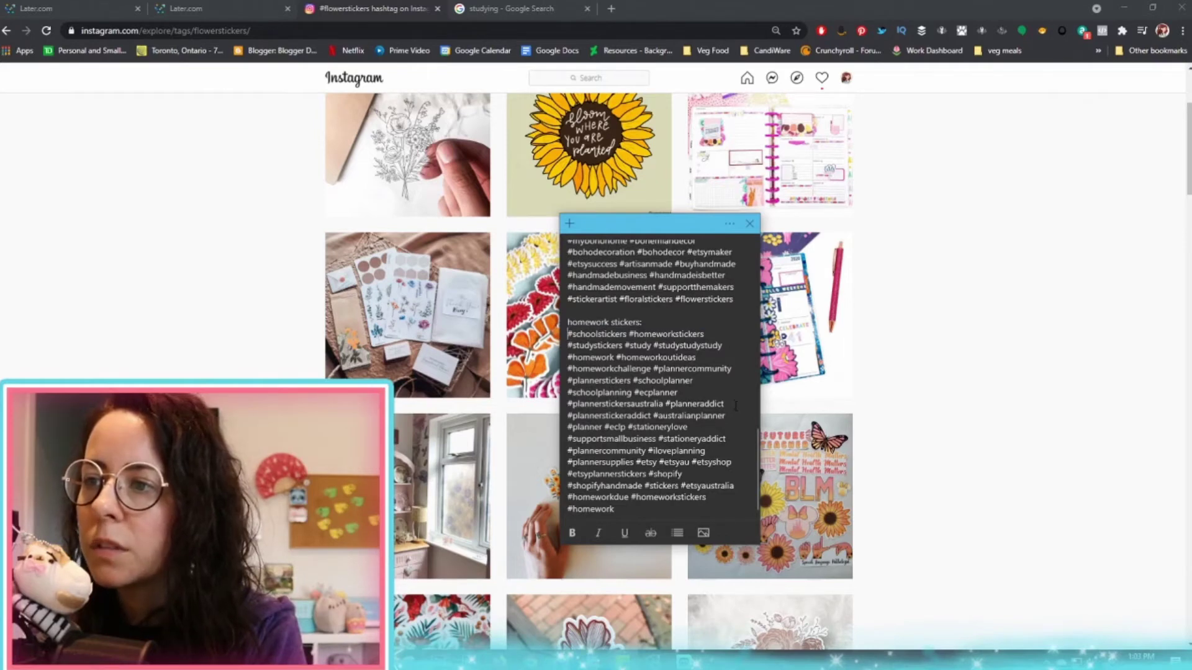
left_click_drag(726, 416, 657, 416)
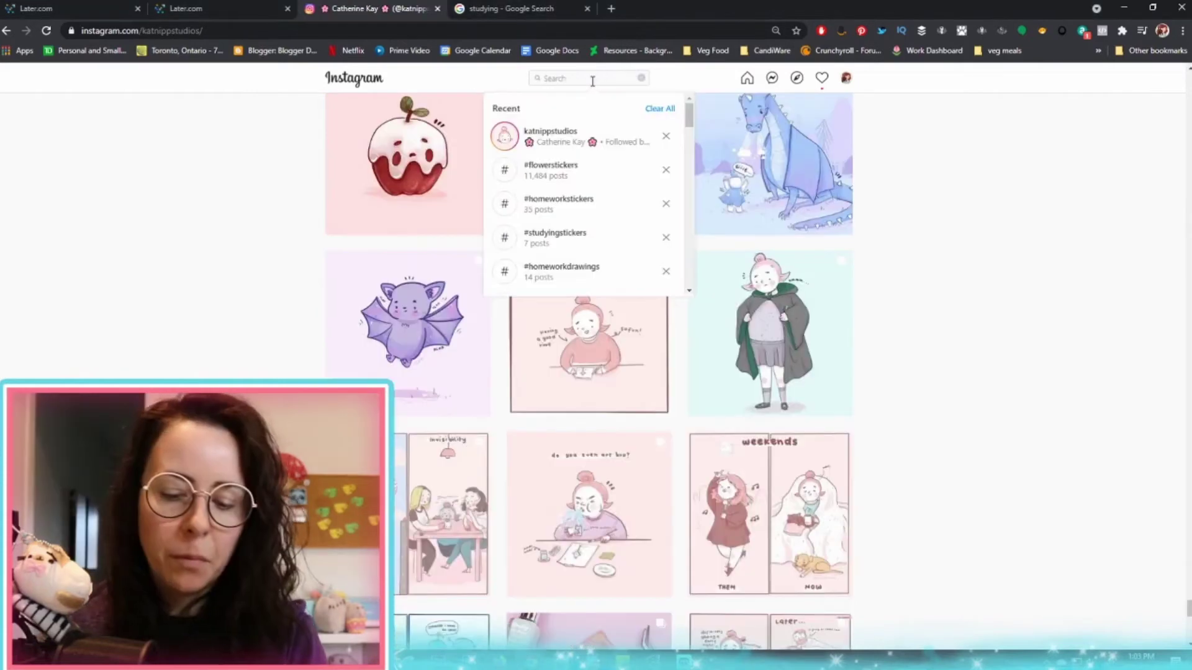
Step: Search Instagram for #backtoschooldrawing and copy the "School Supplies Doodle" post's hashtags from #firstdayofschool to #digitalart
type("backtos")
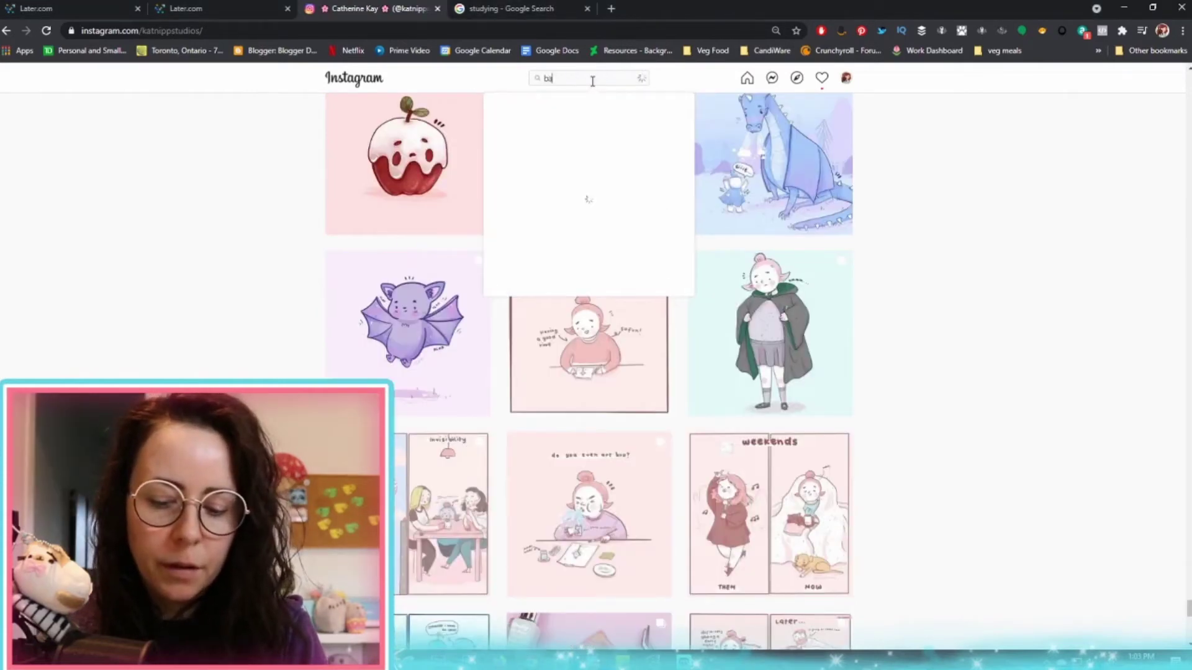
type("chool")
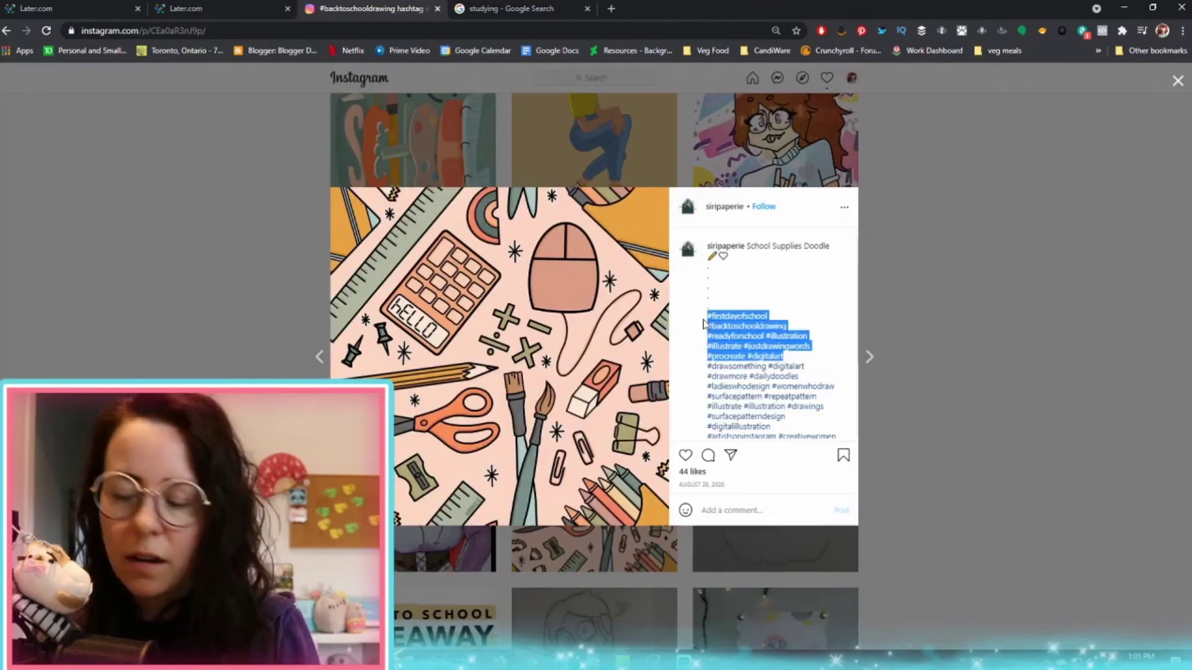
left_click(704, 323)
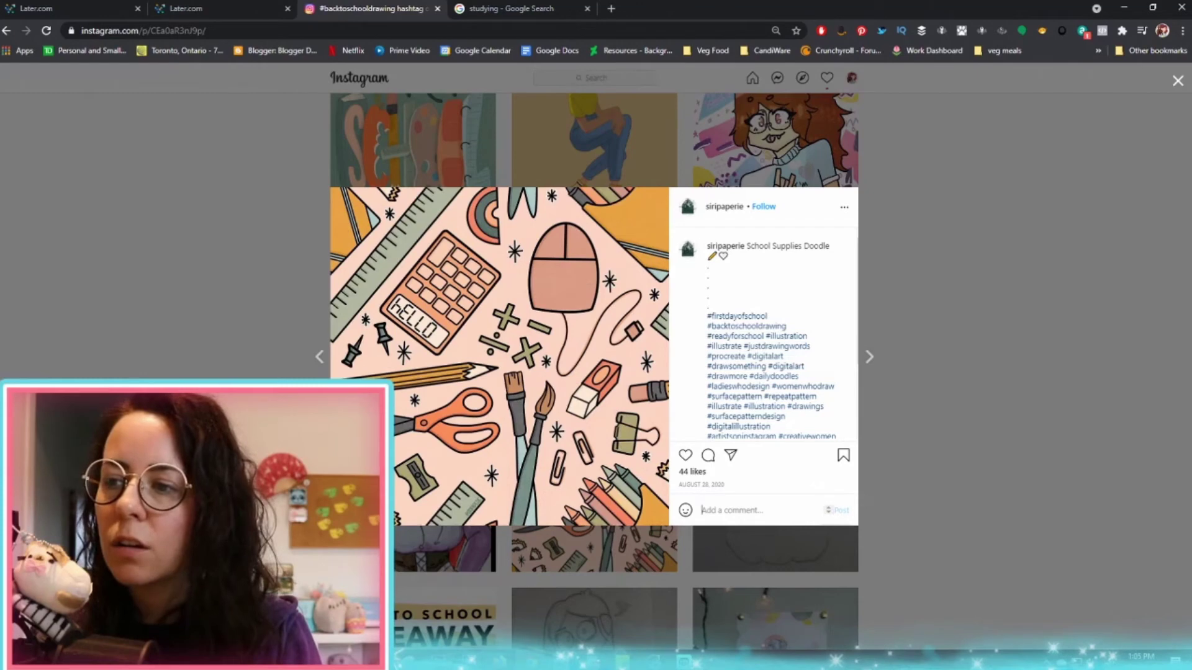
Step: Append #firstdayofschool, #backtoschooldrawing, #readyforschool, #illustration, #illustrate, #justdrawingwords, #procreate and #digitalart to the note's homework stickers list
key("alt+Tab")
scroll(697, 413, "down", 1)
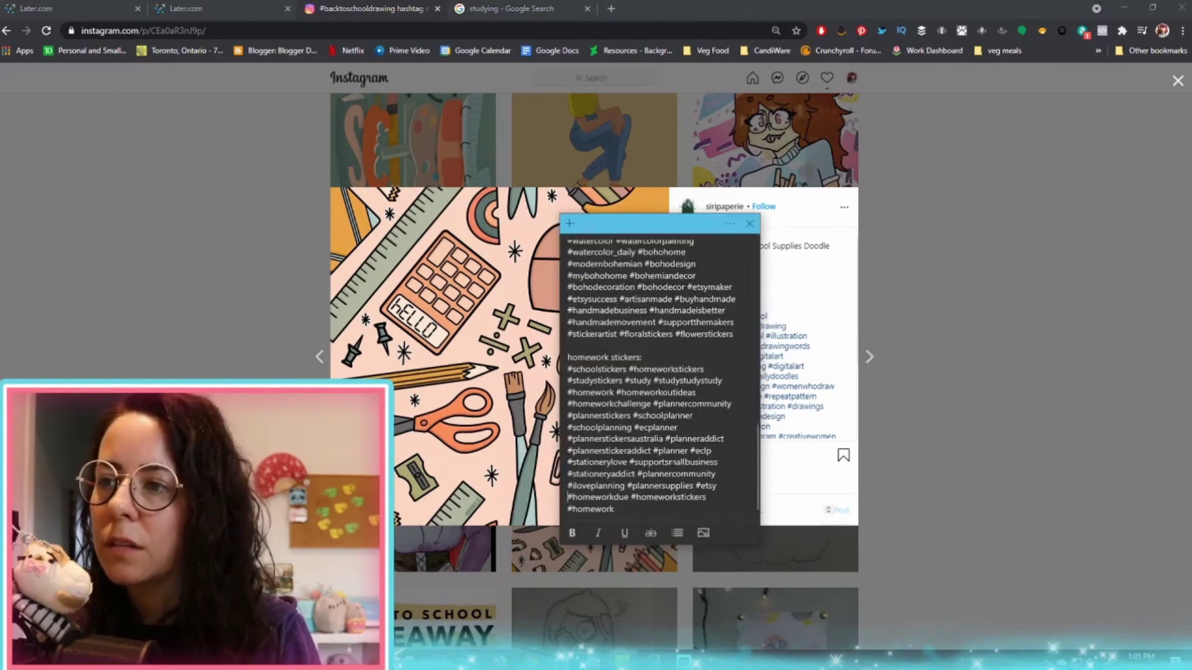
type("#firstdayofschool #backtoschooldrawing #readyforschool #illustration #illustrate #justdrawingwords #procreate #digitalart")
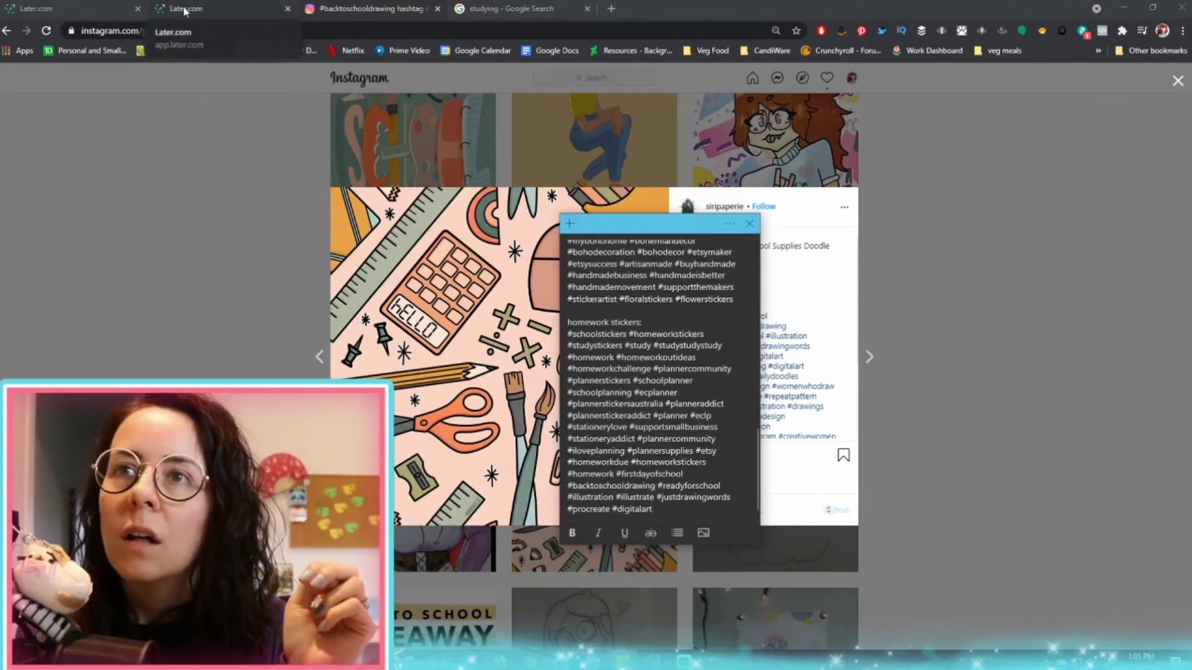
Step: Return to Later, close the duplicate tab, and start a multi-profile post for April 20 from the purple spring bunny drawing
left_click(217, 9)
left_click(287, 10)
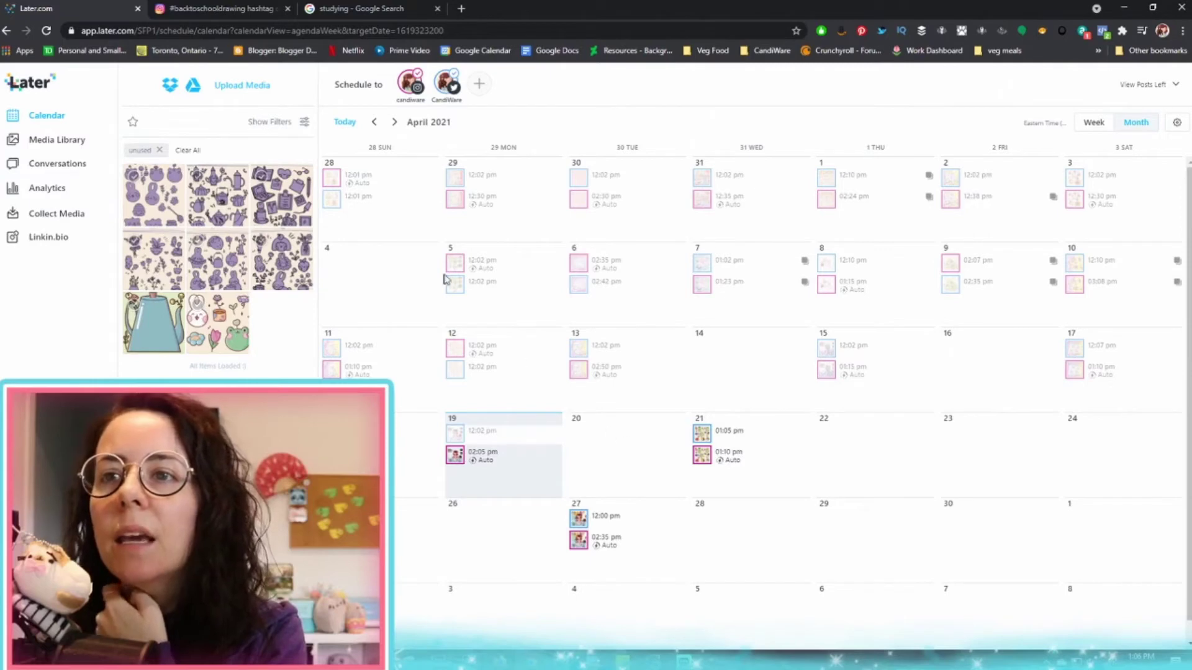
left_click_drag(281, 260, 597, 459)
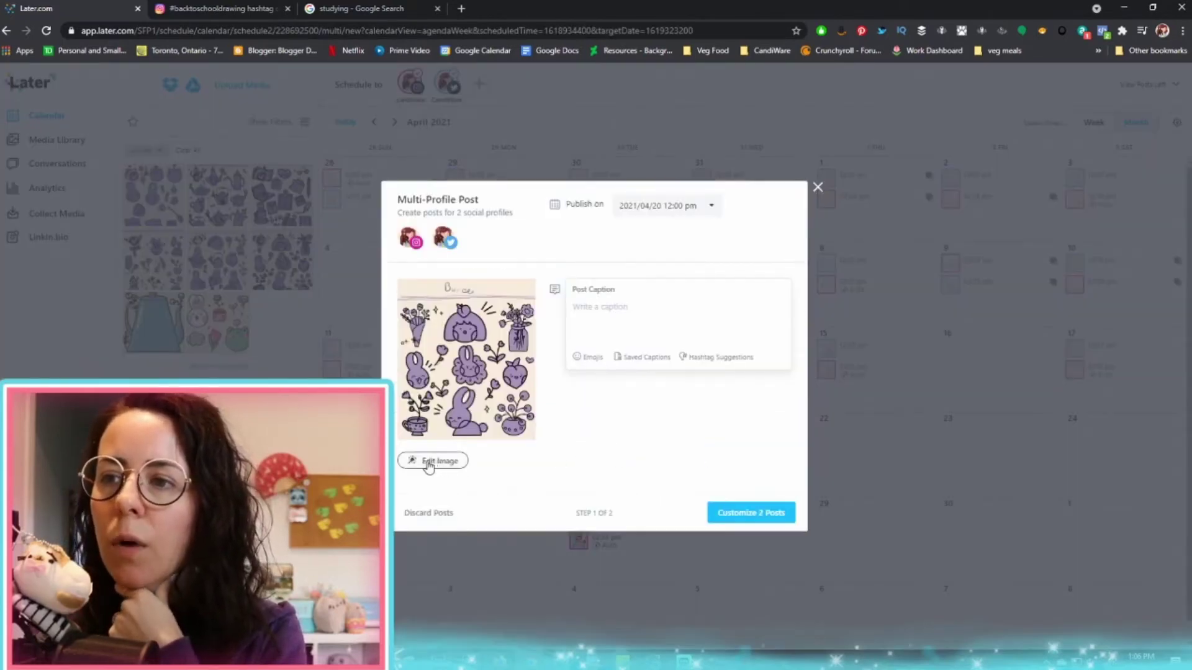
Step: Crop the post image to a square social platform size, leaving out the handwritten header strip, and update it
left_click(425, 463)
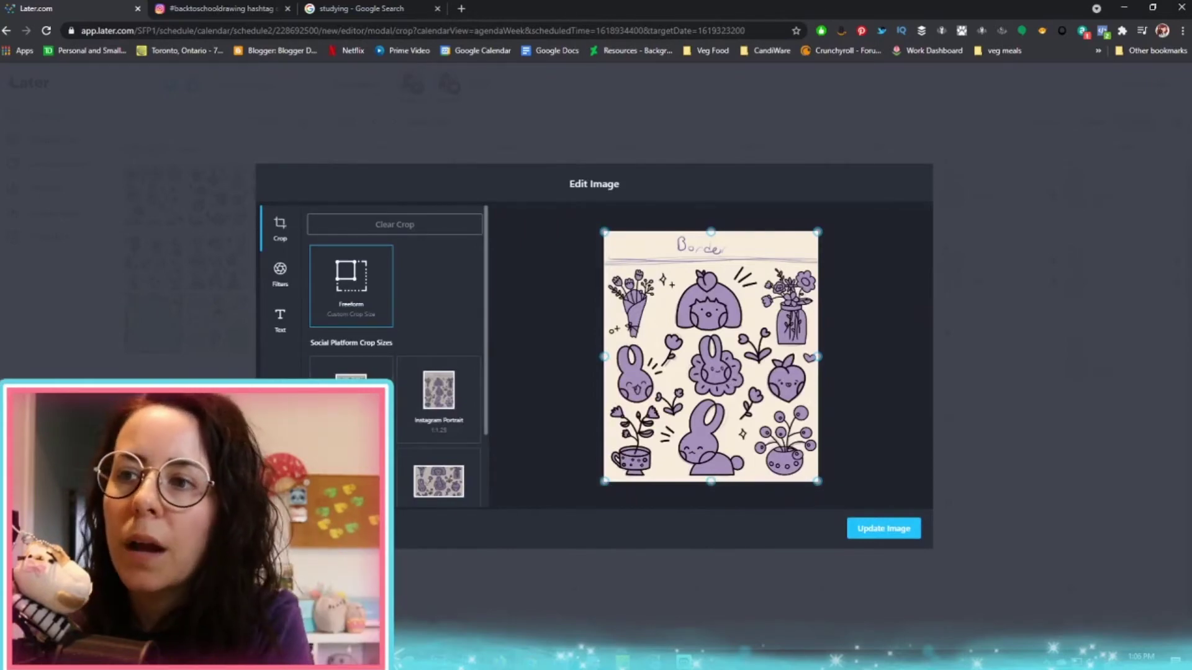
left_click(351, 373)
left_click_drag(670, 373, 712, 378)
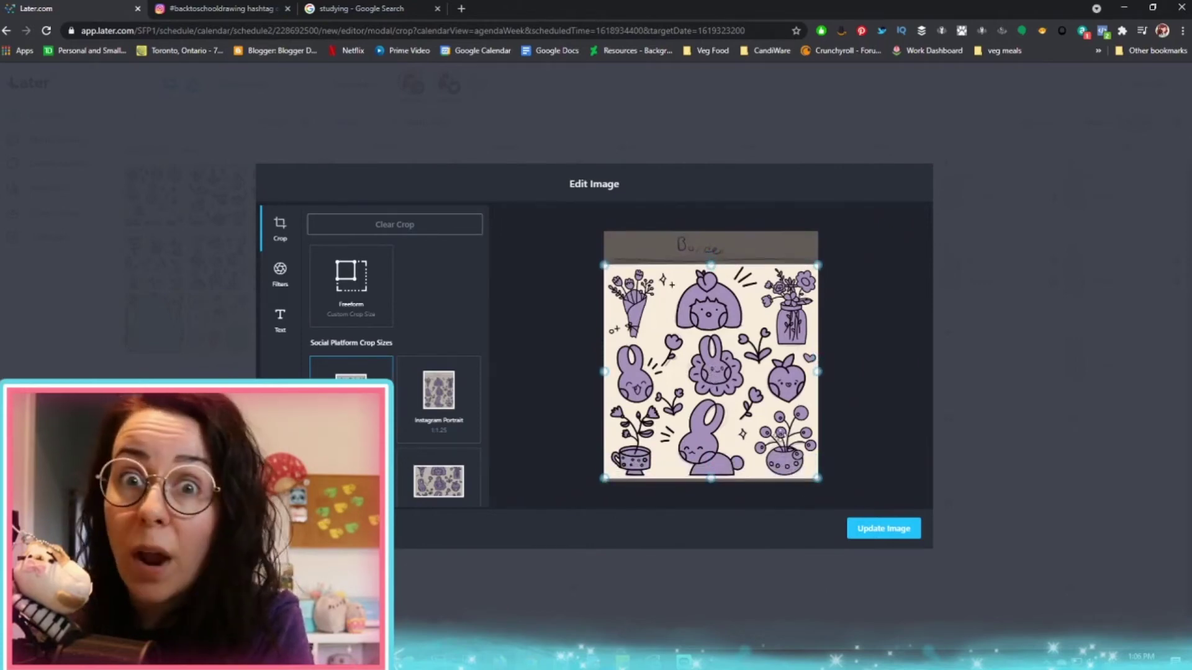
left_click(880, 531)
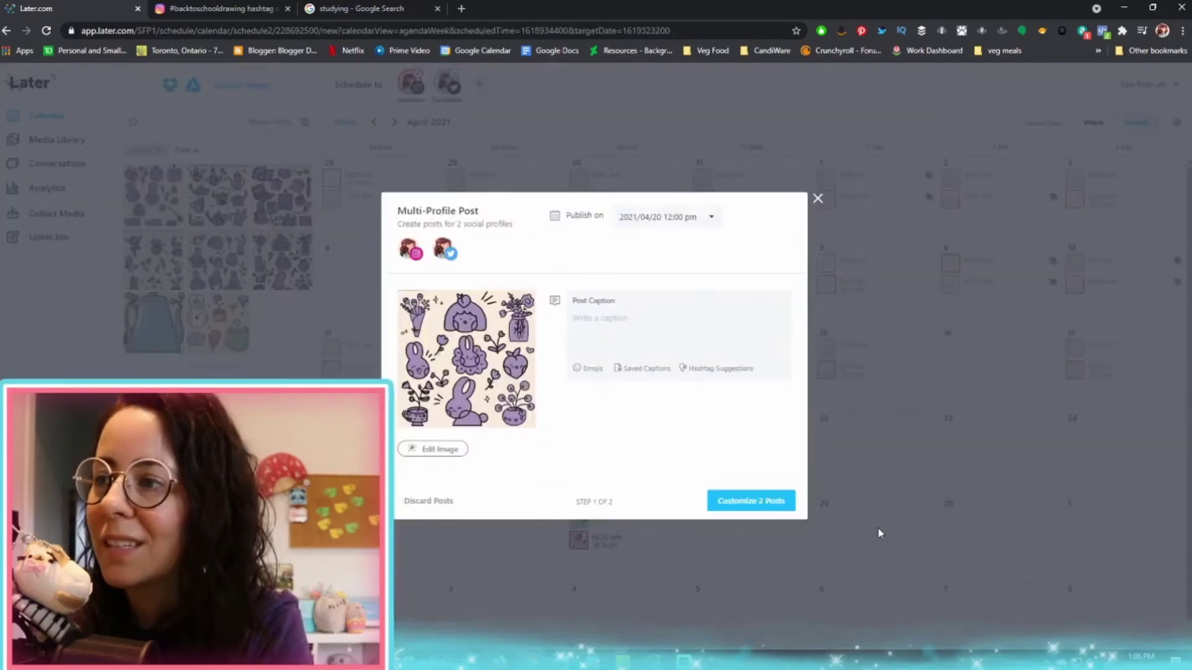
Step: Caption the post "WIP spring drawing soon to be a sticker sheet. What is your fav drawing?" and proceed to customizing both posts
left_click(599, 321)
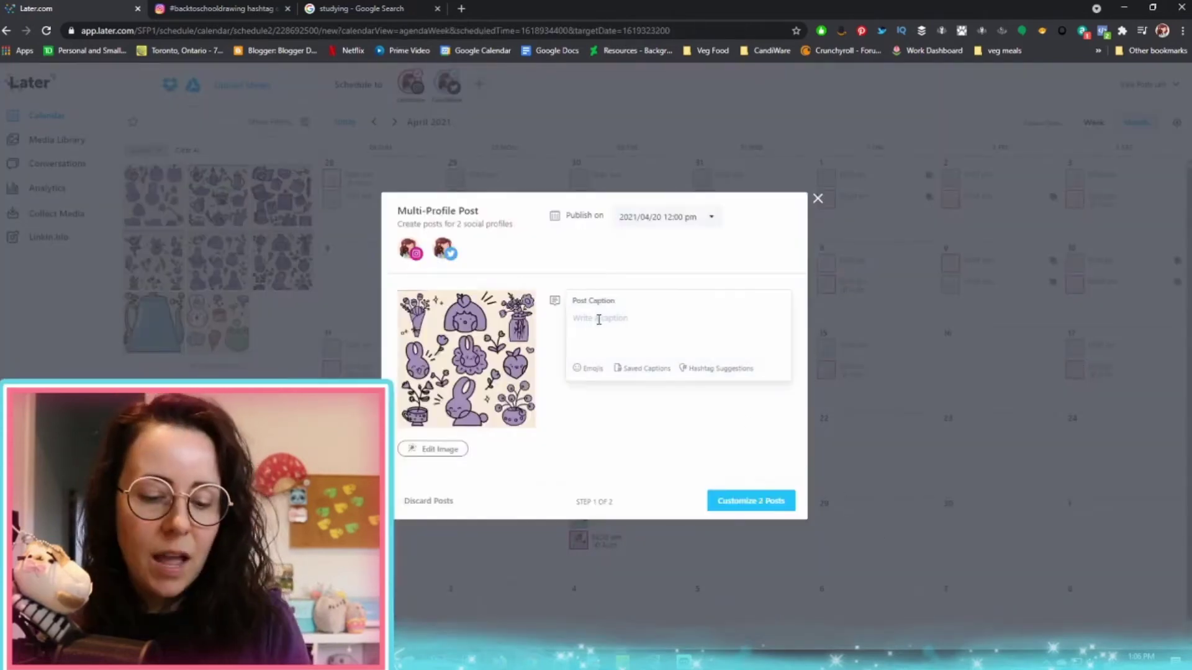
type("WIP")
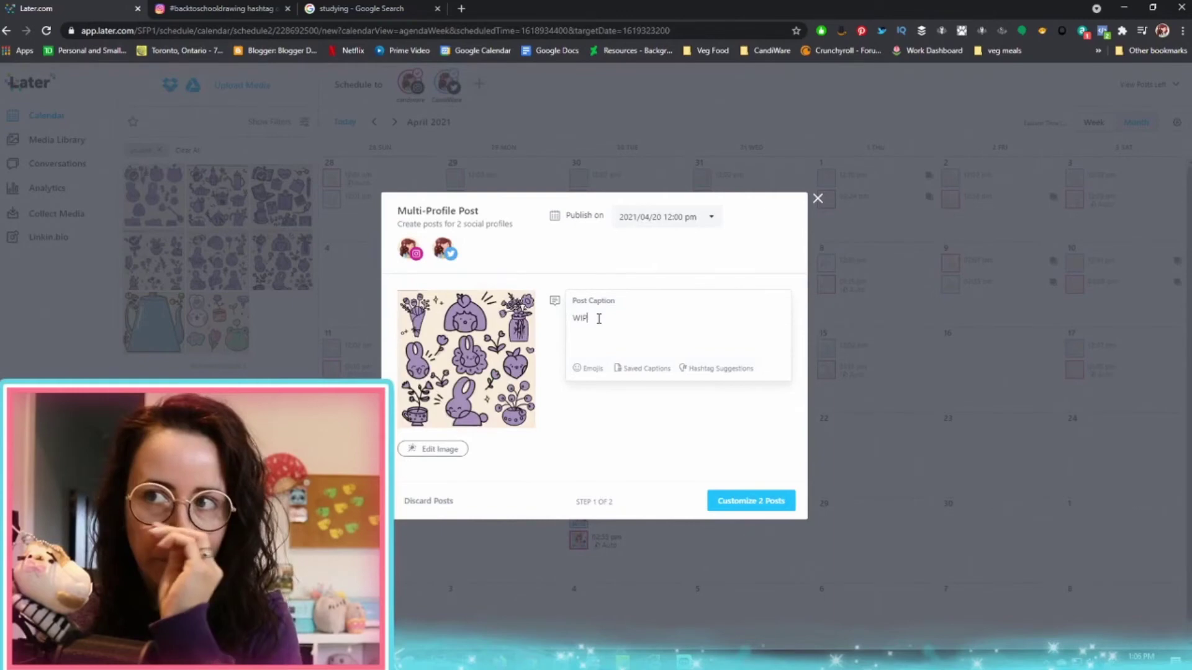
type(" sprin")
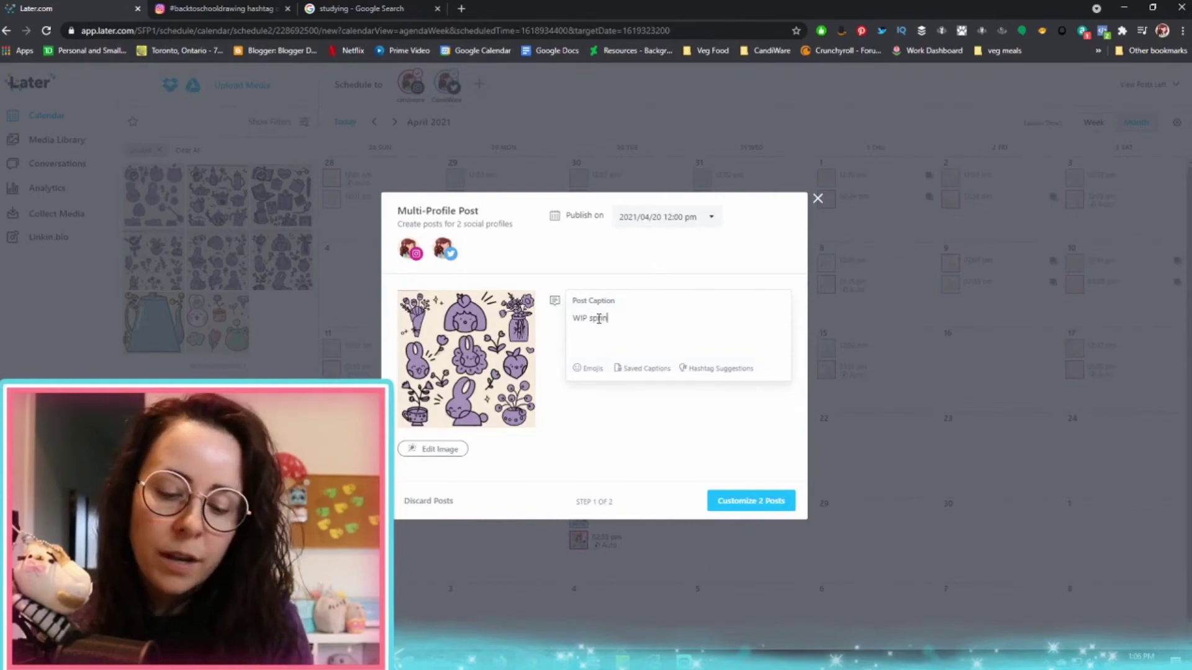
type("g")
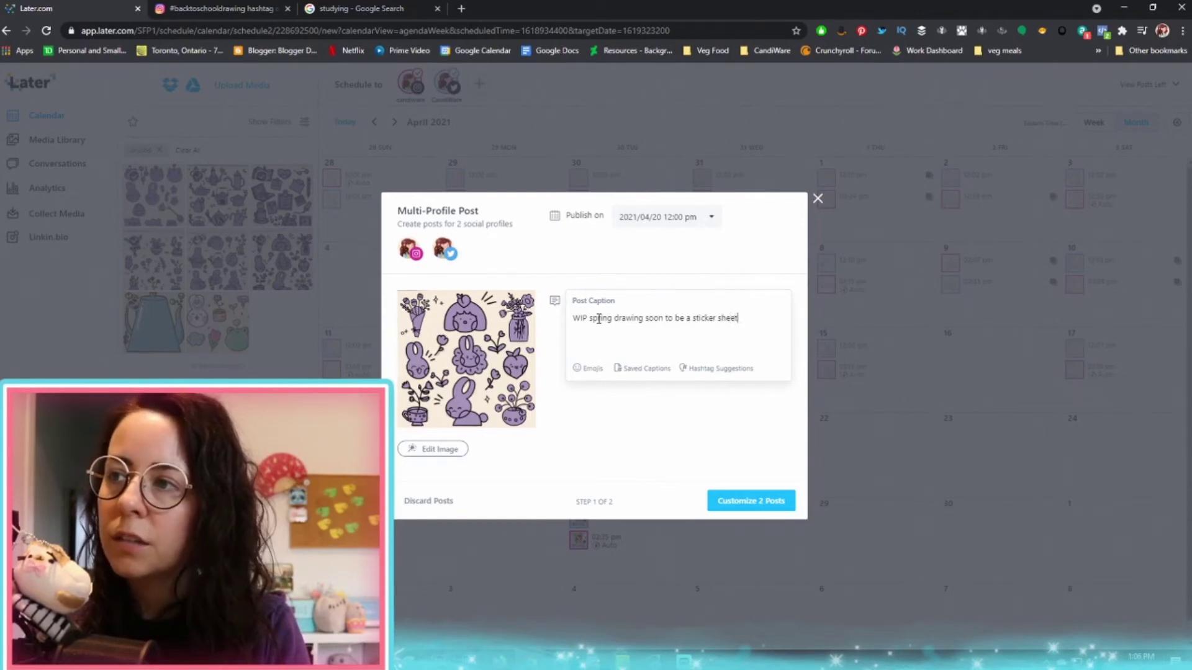
type("W")
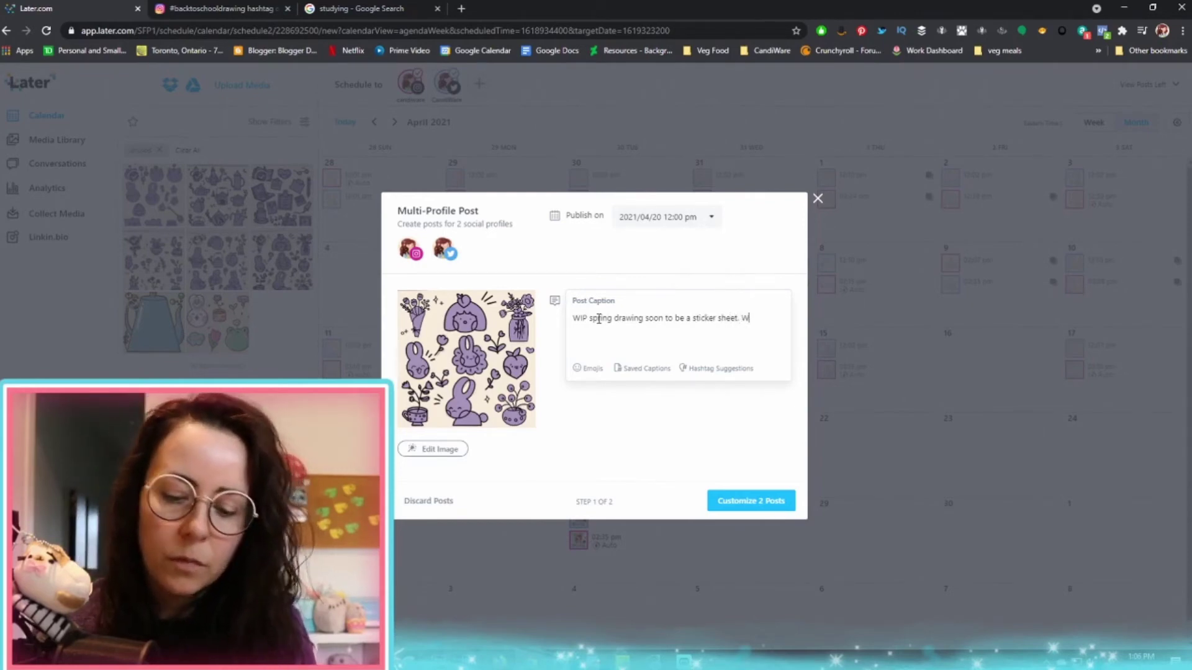
type("hat is your")
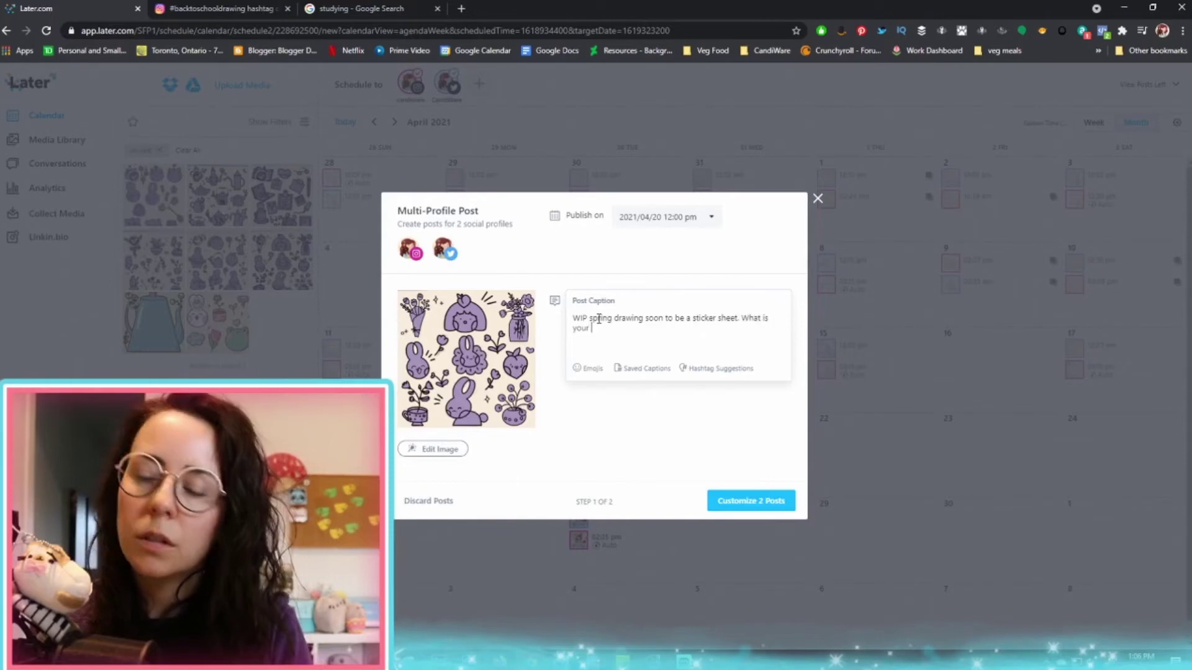
type(" fav drawing?")
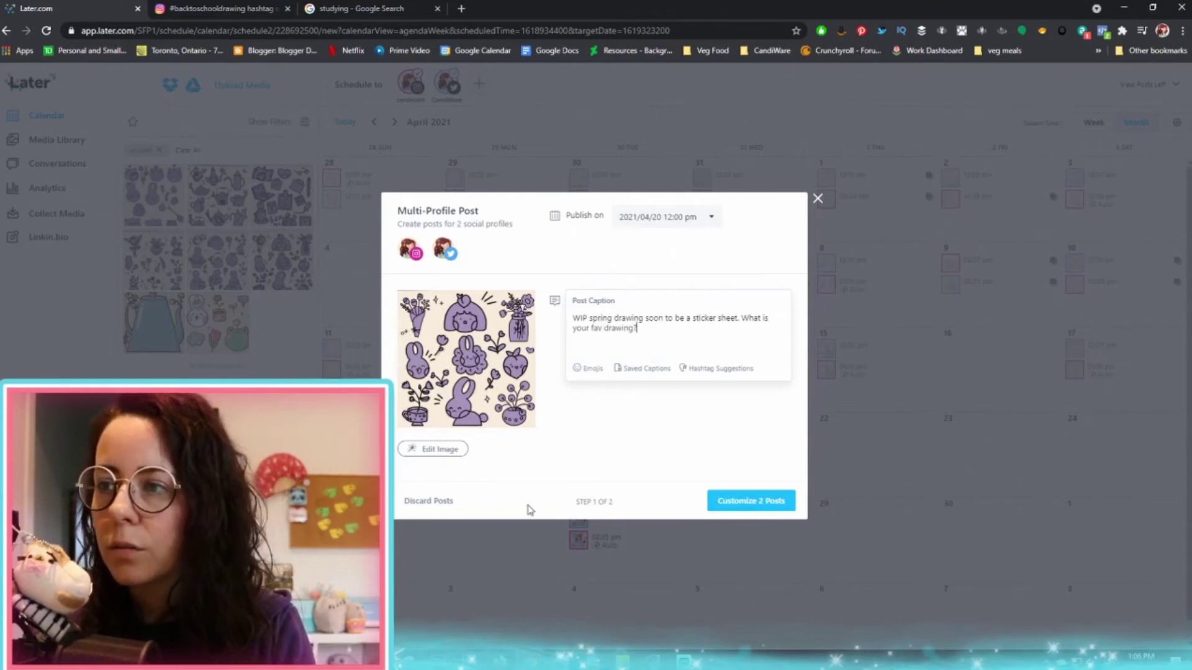
left_click(744, 508)
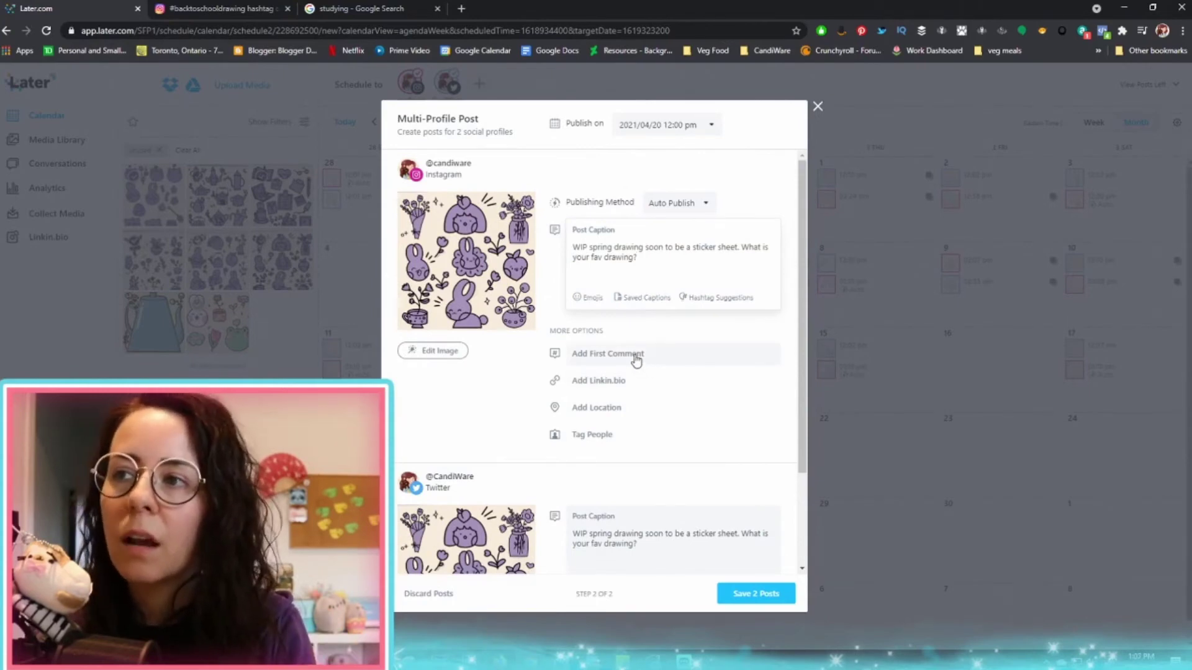
Step: Search the emojis for "spring" from the end of the Instagram caption, and clear the search
left_click(595, 291)
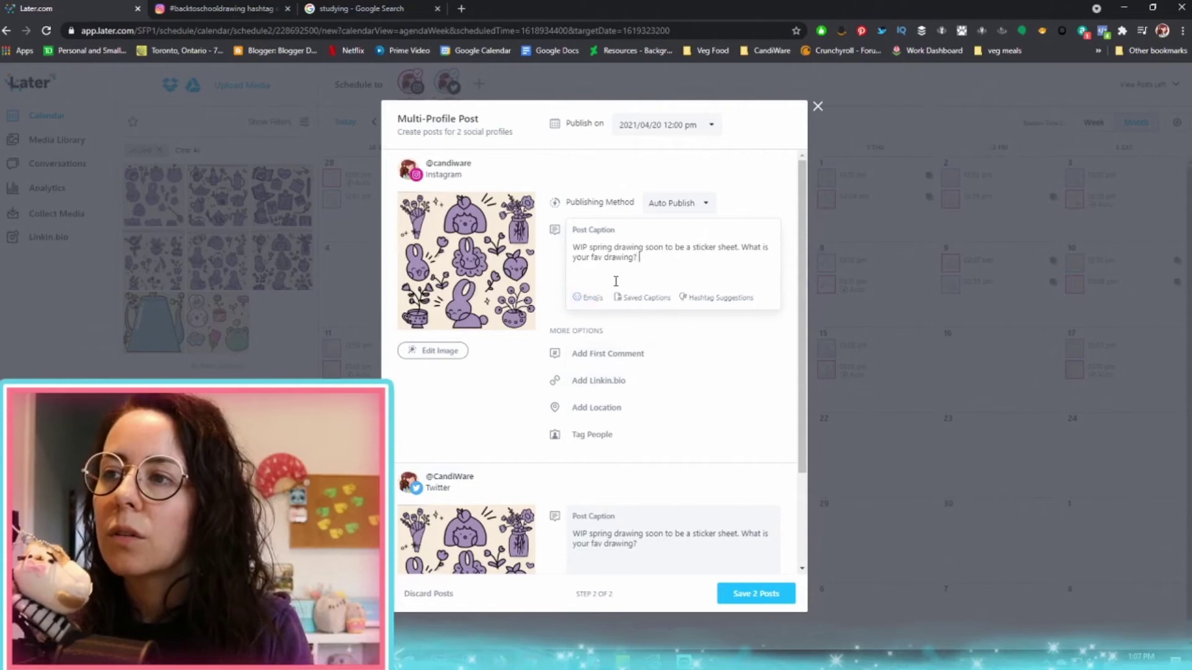
left_click(588, 297)
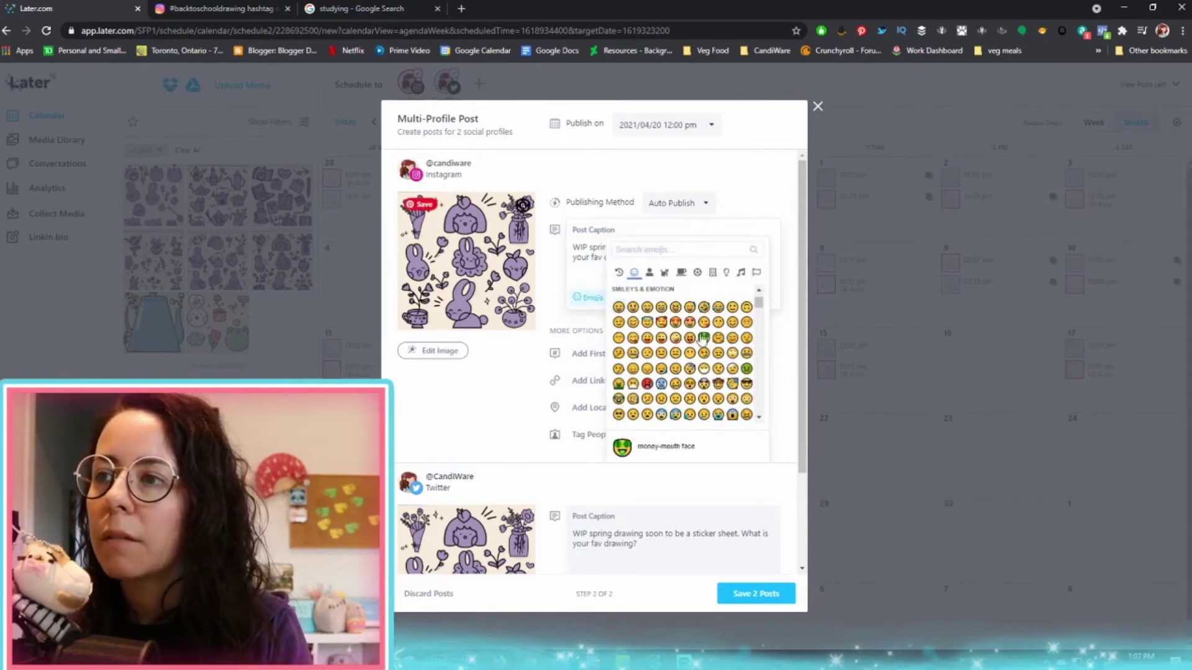
type("spring")
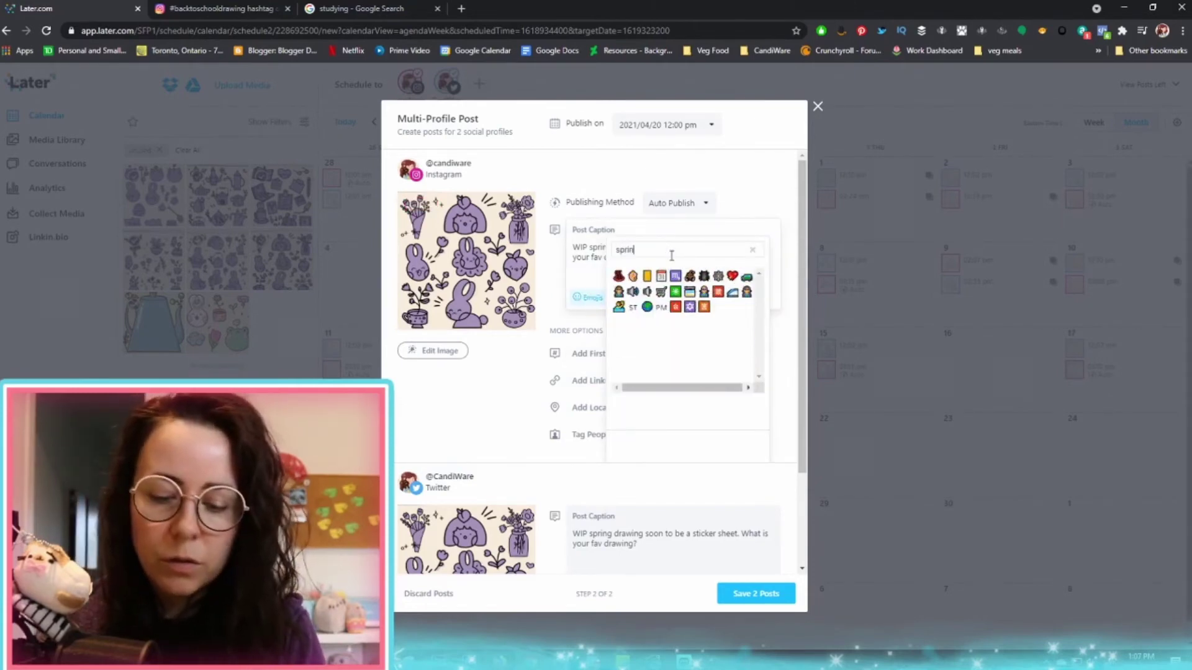
key("BackSpace")
key("BackSpace")
key("BackSpace")
key("BackSpace")
key("BackSpace")
type("spring")
key("BackSpace")
key("BackSpace")
key("BackSpace")
key("BackSpace")
key("BackSpace")
key("BackSpace")
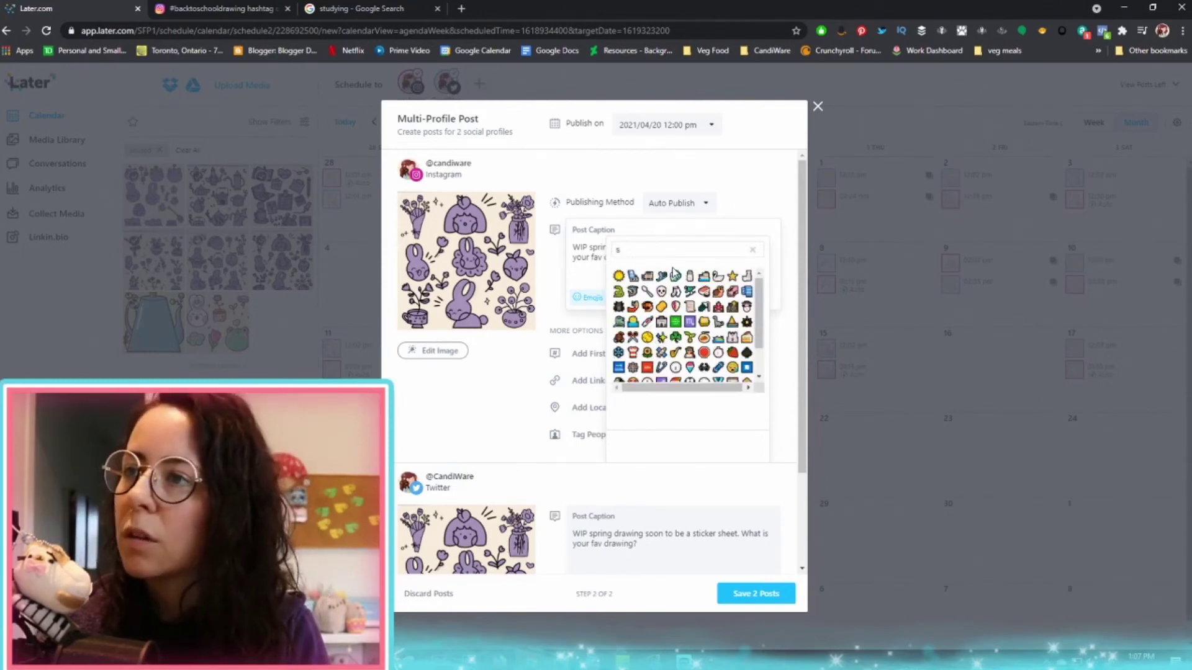
Step: Find and add a bee emoji and a leaf emoji at the end of the Instagram caption
type("bee")
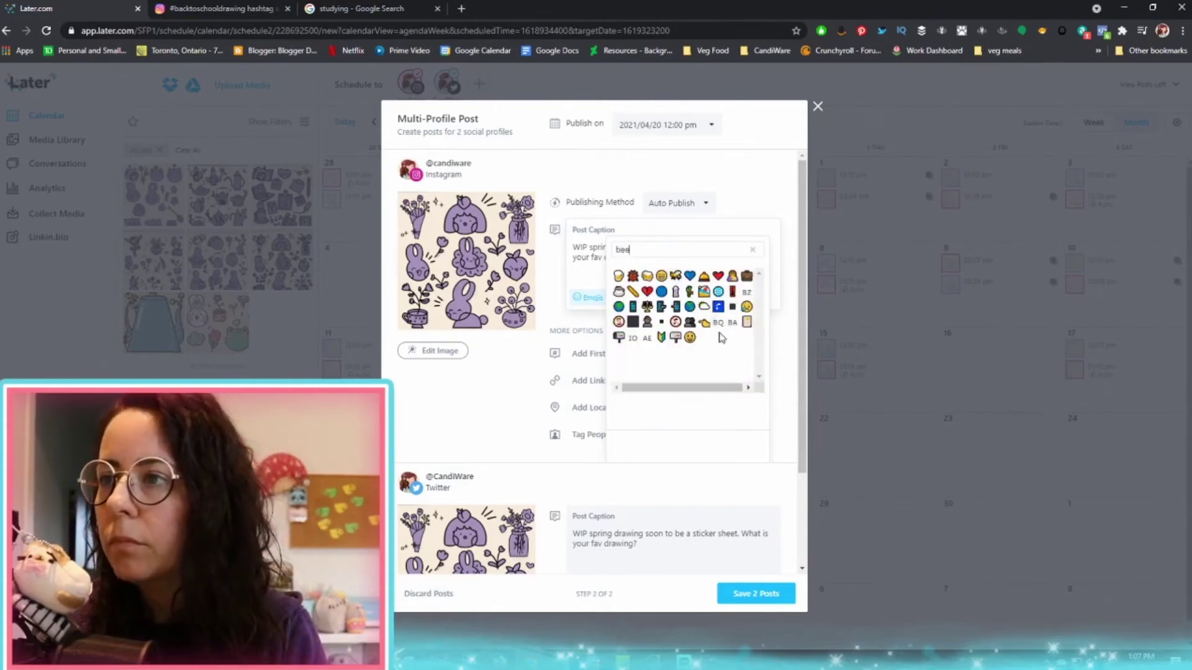
left_click(675, 276)
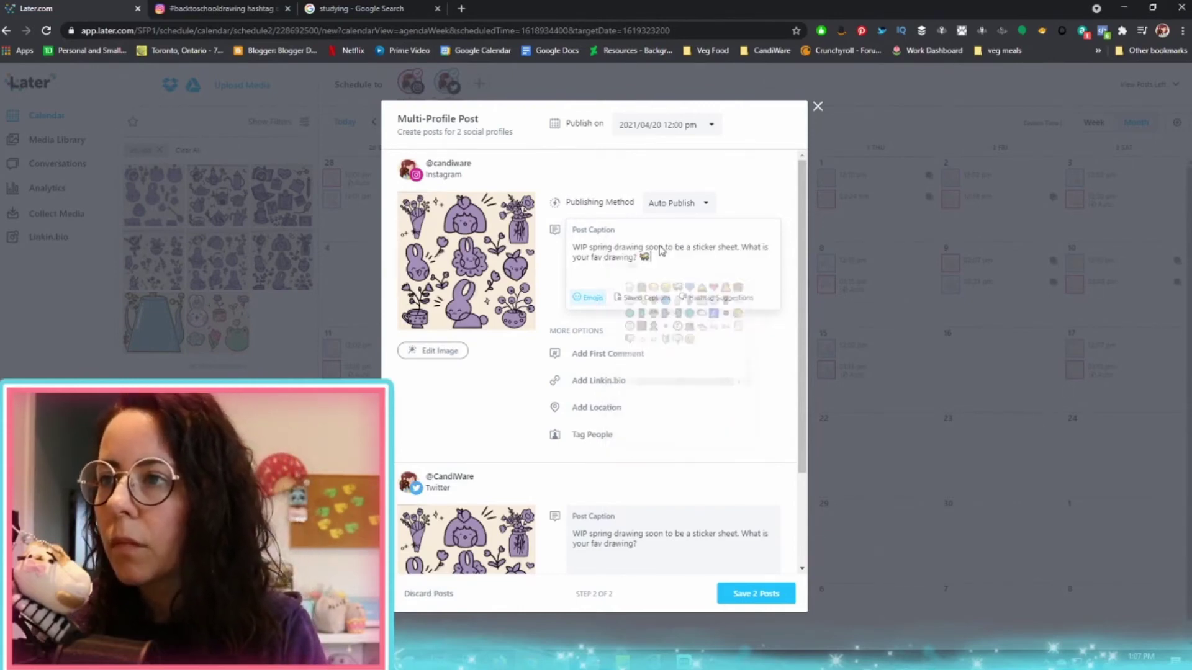
left_click(592, 298)
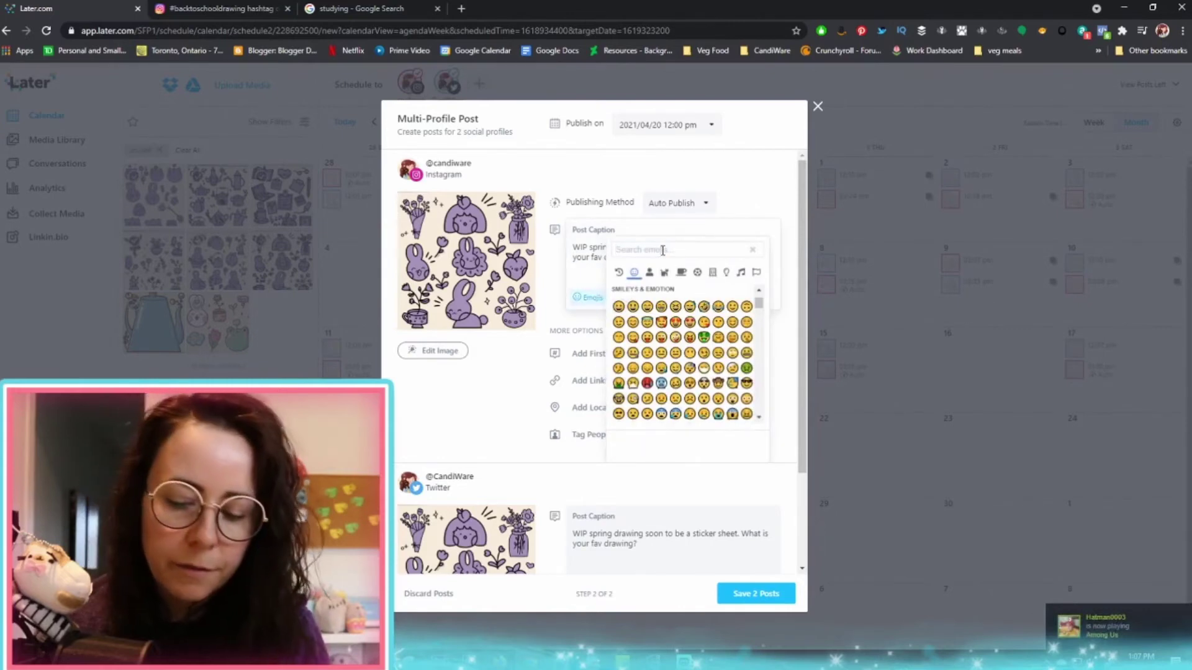
type("lef")
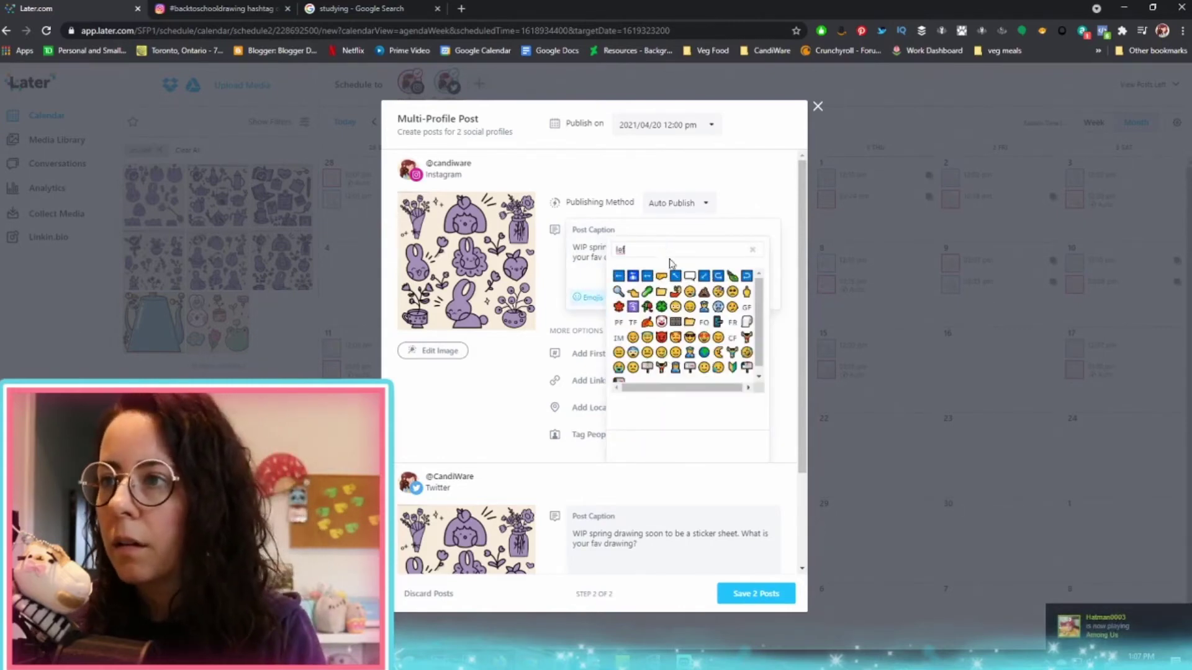
left_click(733, 275)
Step: Copy the bee and leaf emojis from the Instagram caption to the end of the Twitter caption
left_click_drag(651, 260, 638, 258)
left_click(638, 543)
key("ctrl+v")
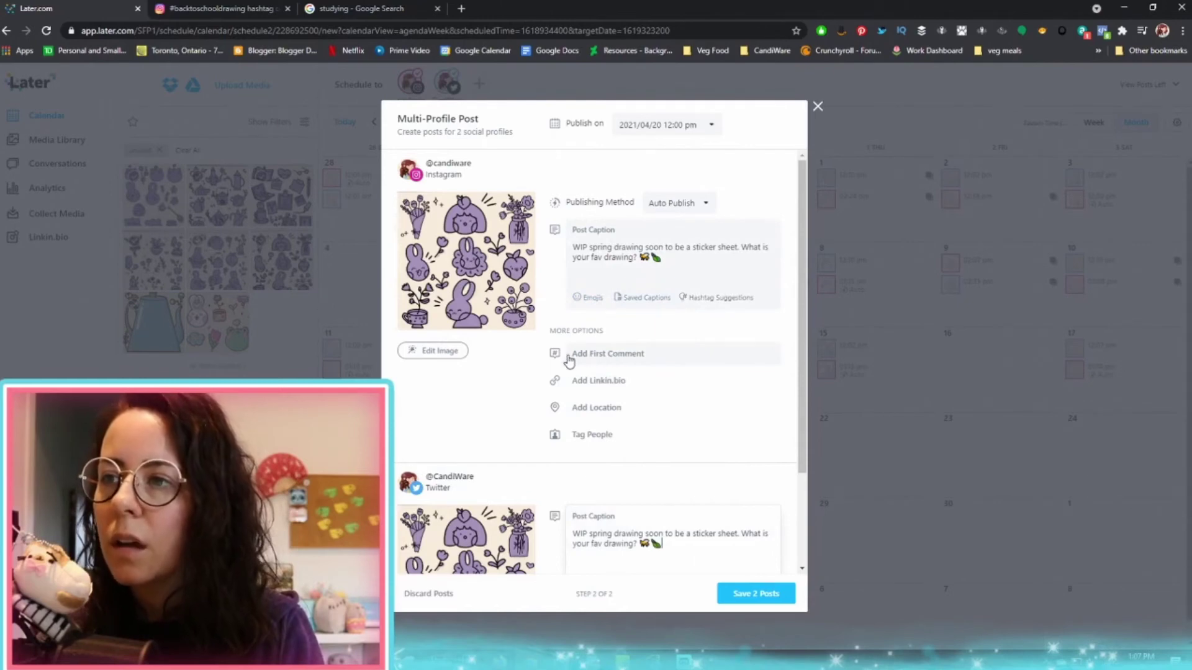
Step: View the saved captions and the hashtag suggestions available for the Instagram caption
left_click(657, 300)
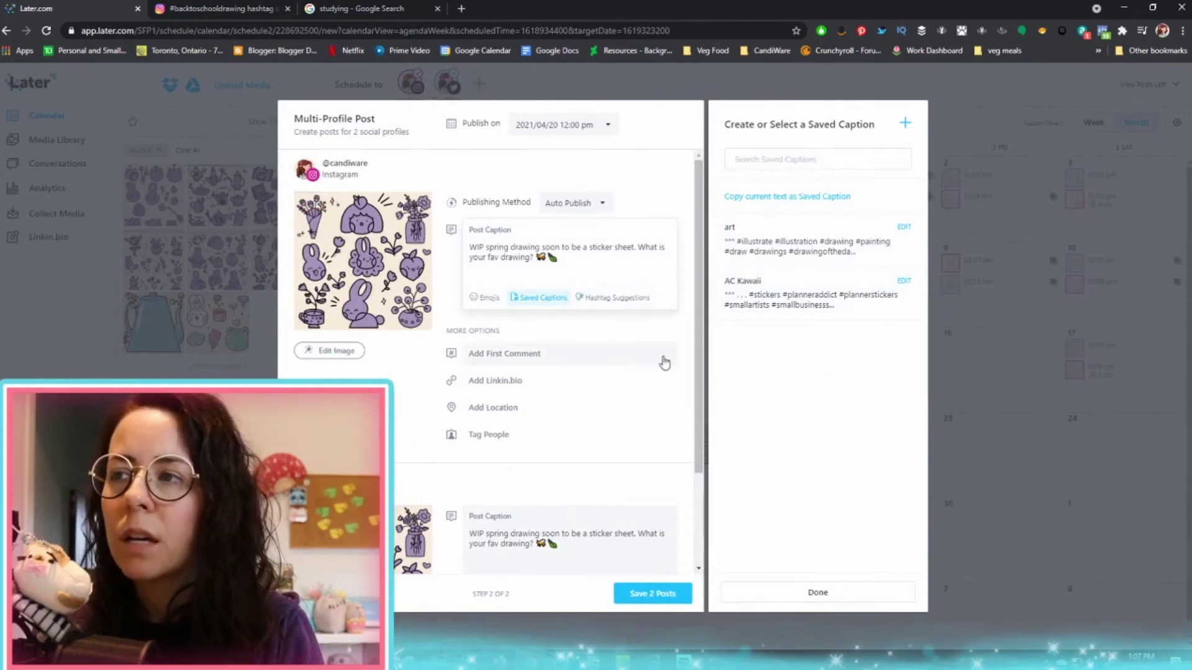
left_click(602, 298)
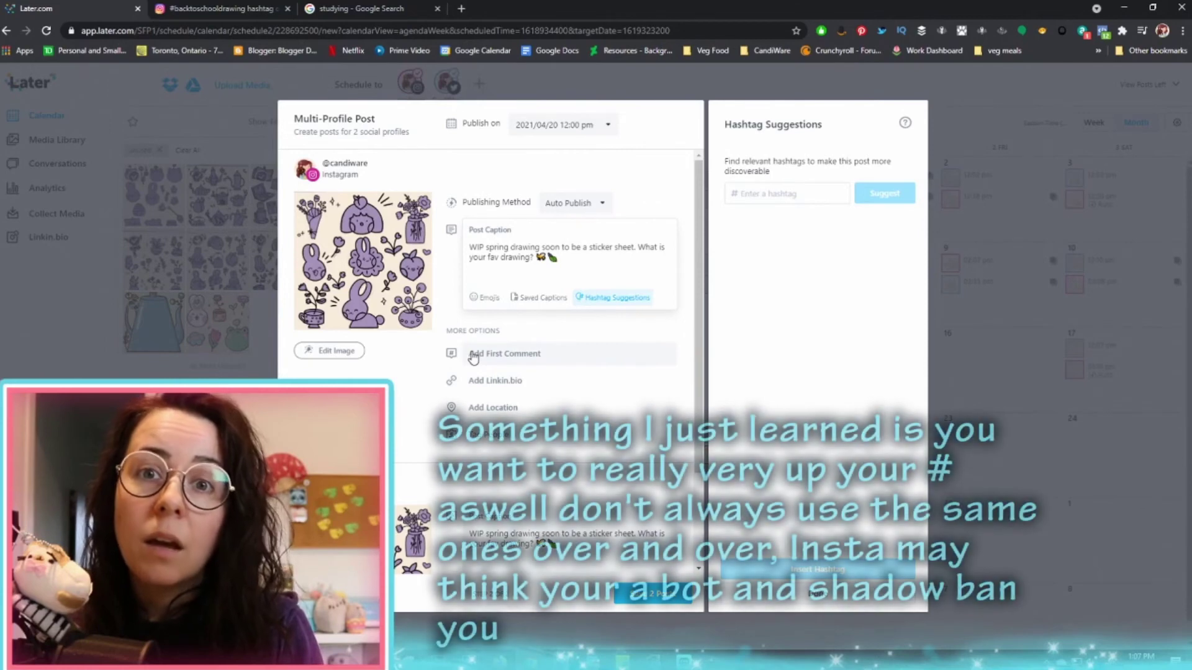
Step: Add a first comment to the Instagram post containing the "Bunny sticker sheets" hashtags copied from the hashtag note
left_click(507, 359)
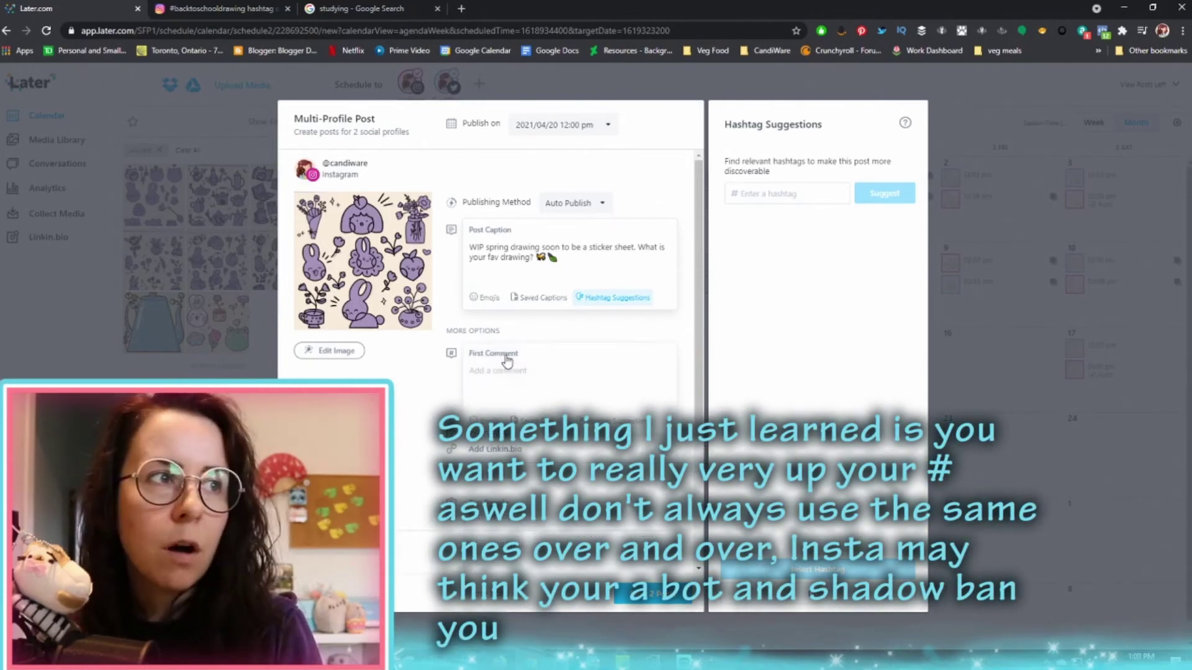
key("alt+Tab")
scroll(660, 372, "up", 5)
scroll(660, 373, "down", 3)
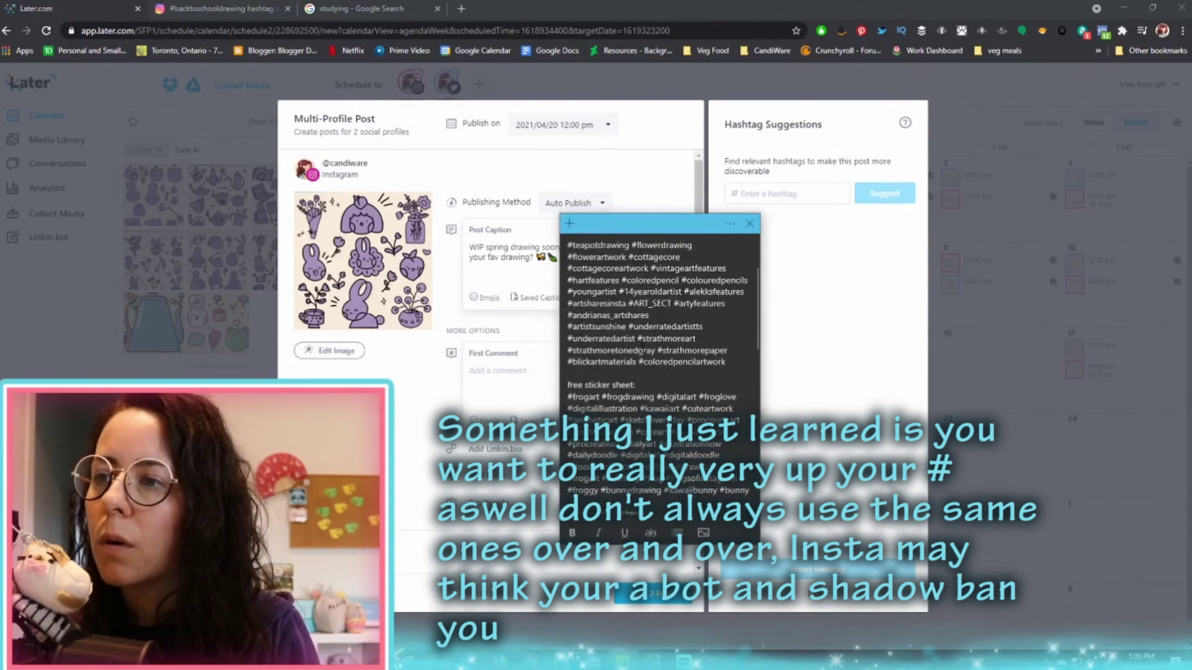
scroll(659, 372, "down", 6)
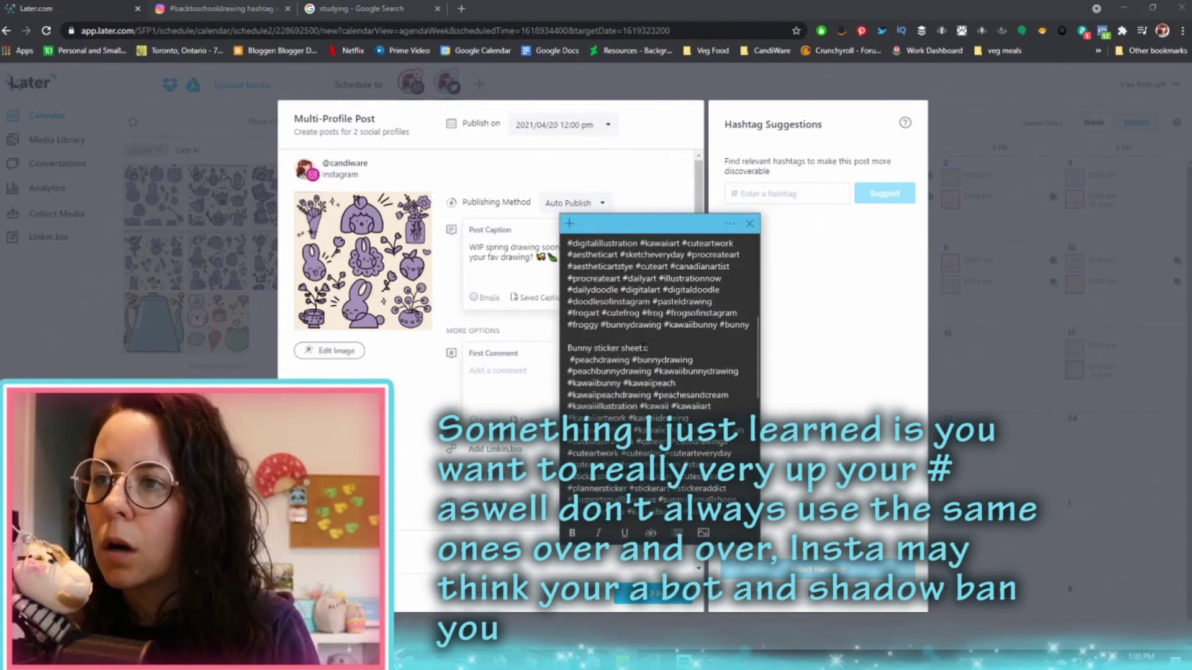
left_click_drag(568, 319, 738, 472)
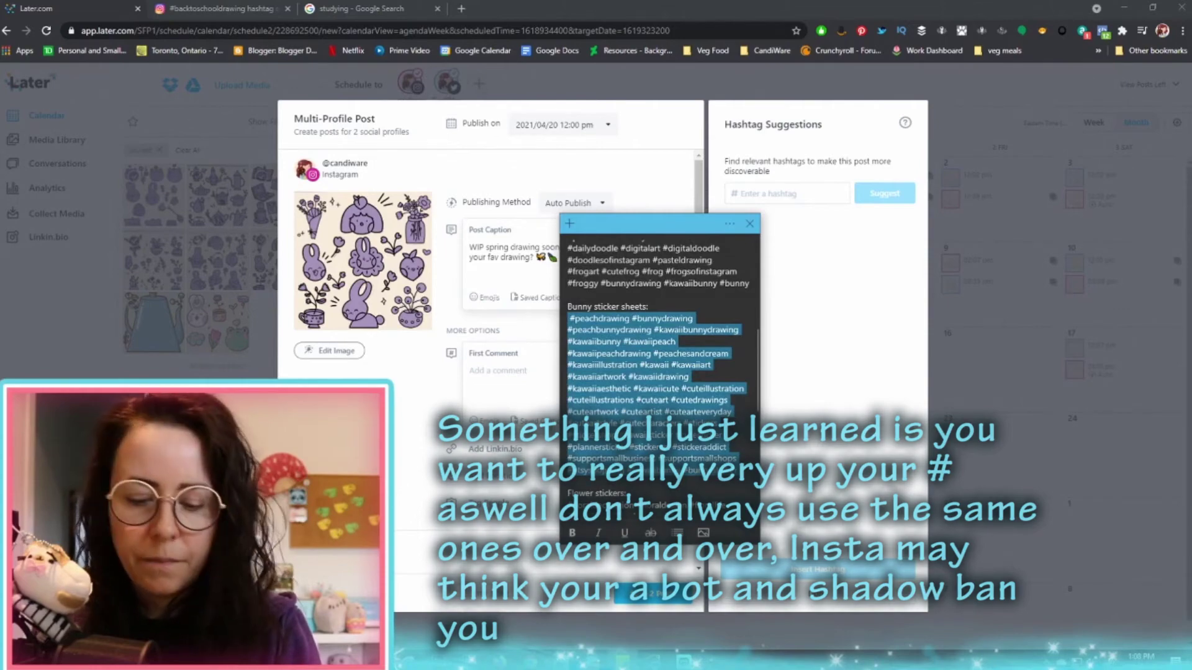
left_click(501, 382)
type("#peachdrawing #bunnydrawing #peachbunnydrawing #kawaiibunnydrawing #kawaiibunny #kawaiipeach #kawaiipeachdrawing #peachesandcream #kawaiiillustration #kawaii #kawaiiart #kawaiiartwork #kawaiidrawing #kawaiiaesthetic #kawaiicute #cuteillustration #cuteillustrations #cuteart #cutedrawings #cuteartwork #cuteartist #cutearteveryday #cuteartstyle #cutecharacters #stickers #stickershop #kawaiisticker #cutesticker #plannersticker #stickerart #stickeraddict #supportsmallbusiness #supportsmallshops #etsyshopping #kawaiibunny #bunnysticker")
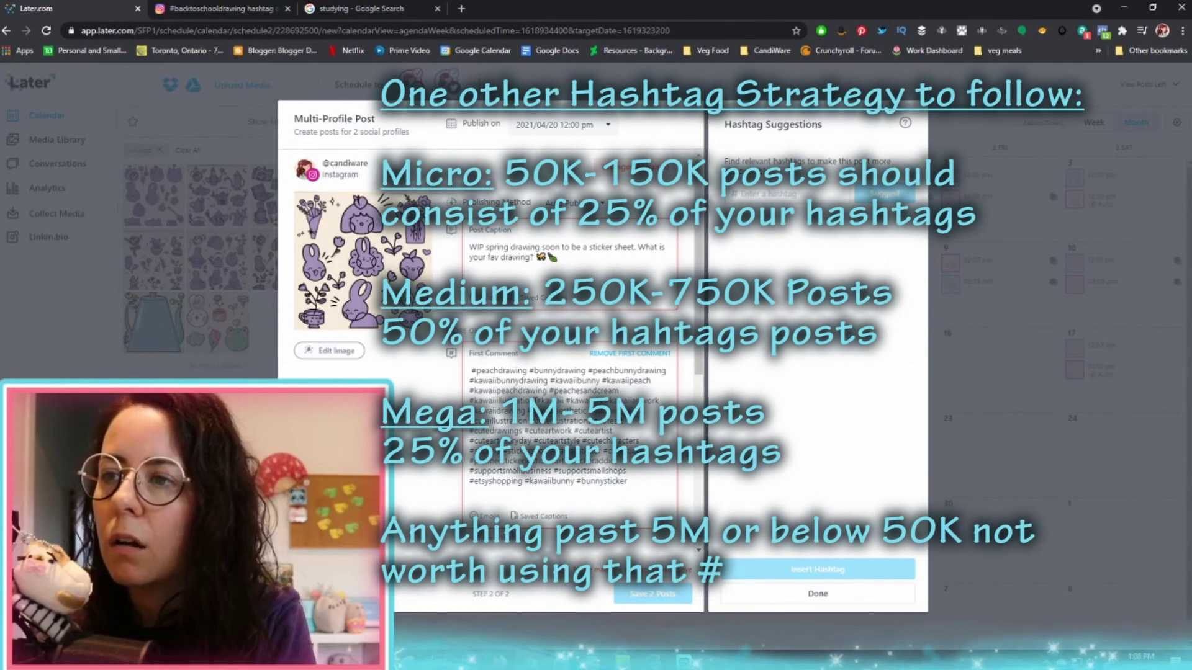
Step: Remove #kawaiiillustration, #kawaii and the hashtags between #kawaiisticker and #supportsmallbusiness from the Instagram first comment
left_click_drag(537, 400, 470, 400)
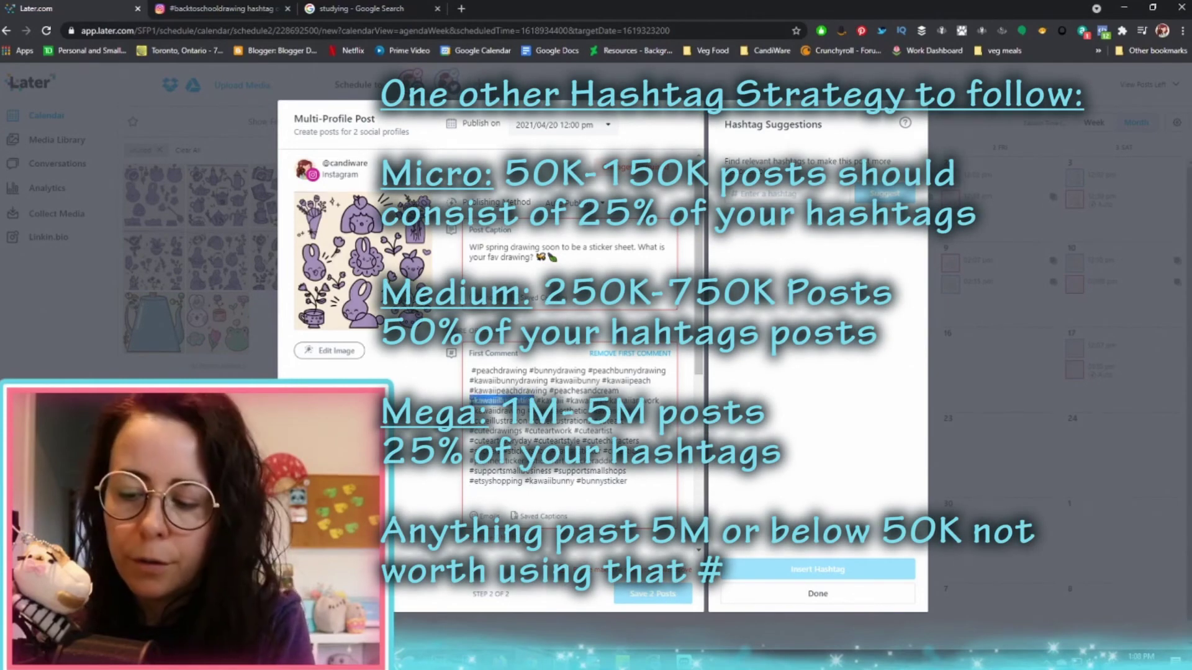
key("BackSpace")
key("BackSpace")
left_click_drag(656, 392, 619, 391)
key("BackSpace")
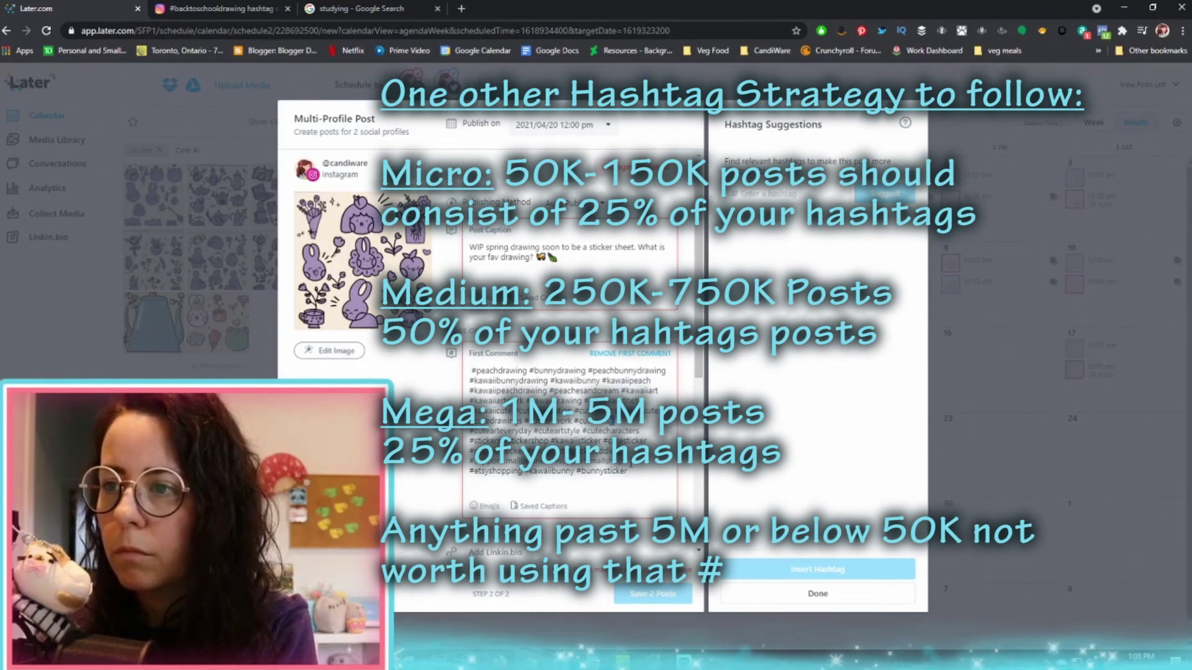
left_click_drag(612, 447, 568, 447)
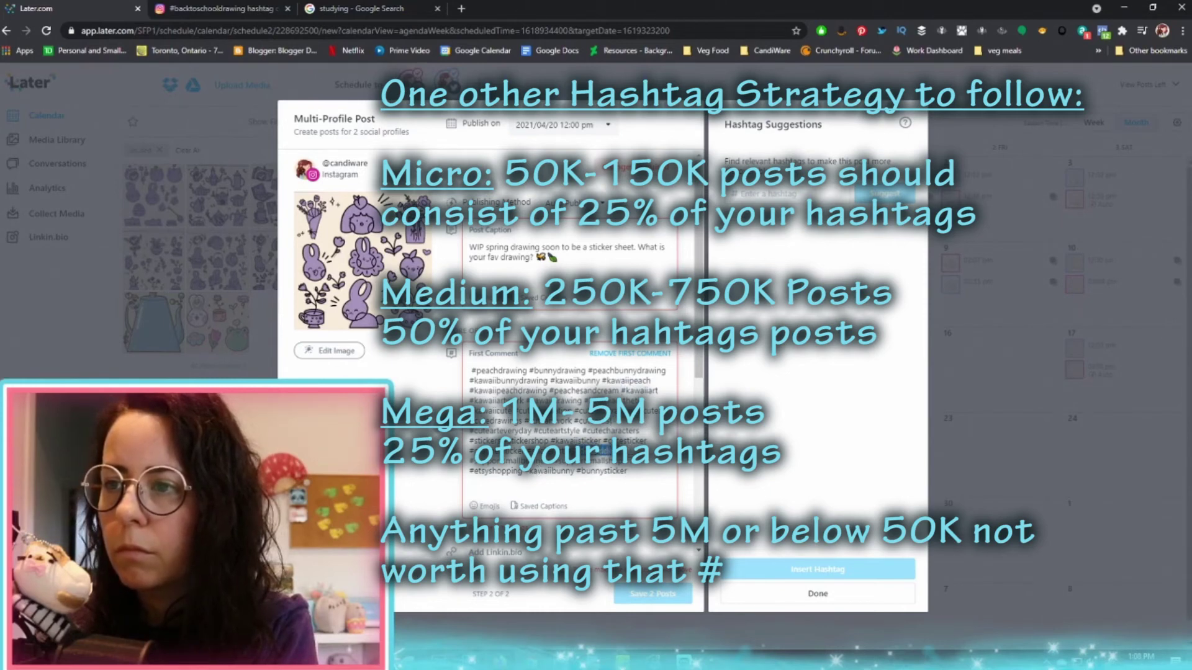
key("BackSpace")
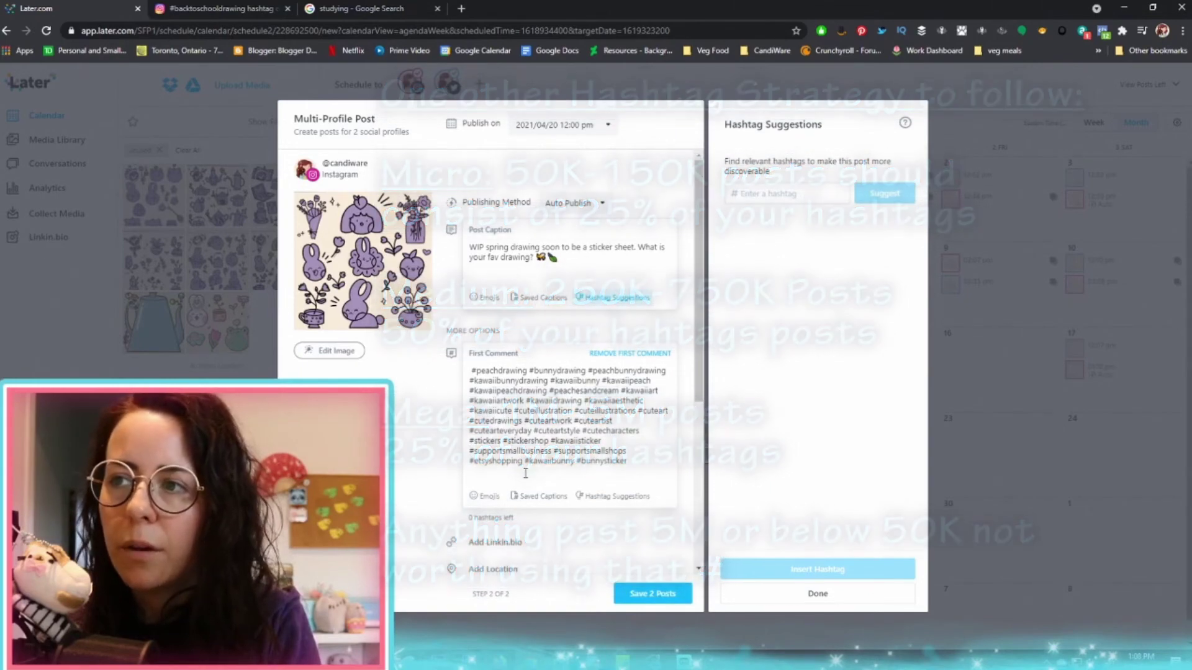
Step: Review the Twitter version and save both posts for April 20 at 12:00 pm
scroll(613, 453, "down", 5)
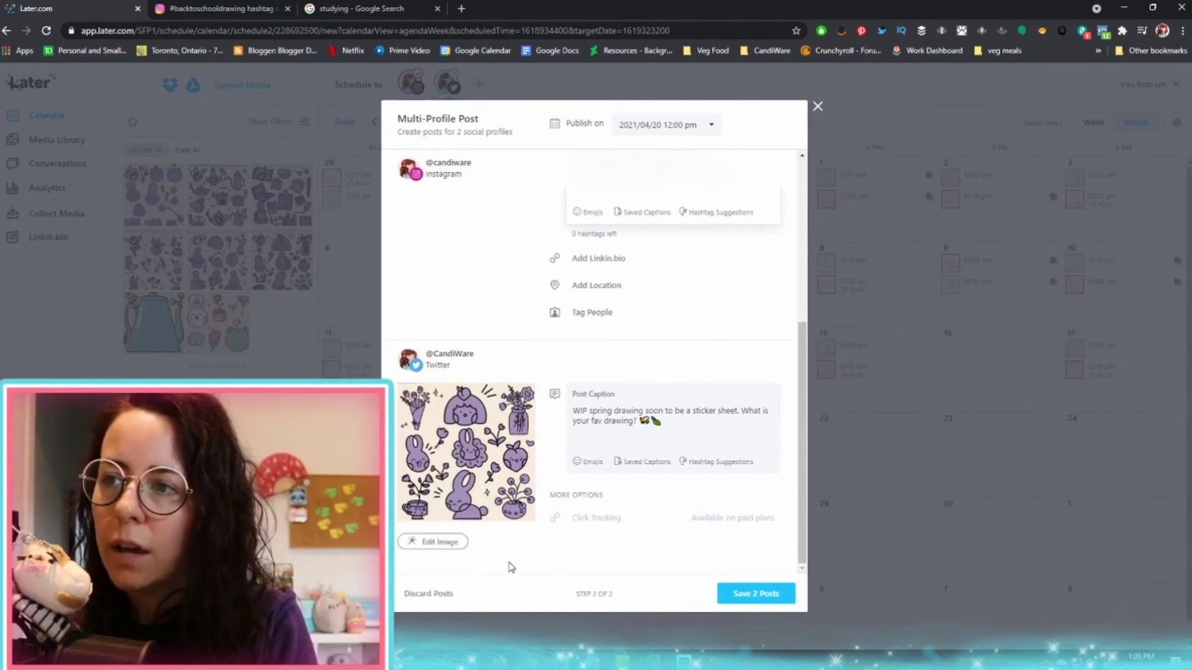
left_click(773, 600)
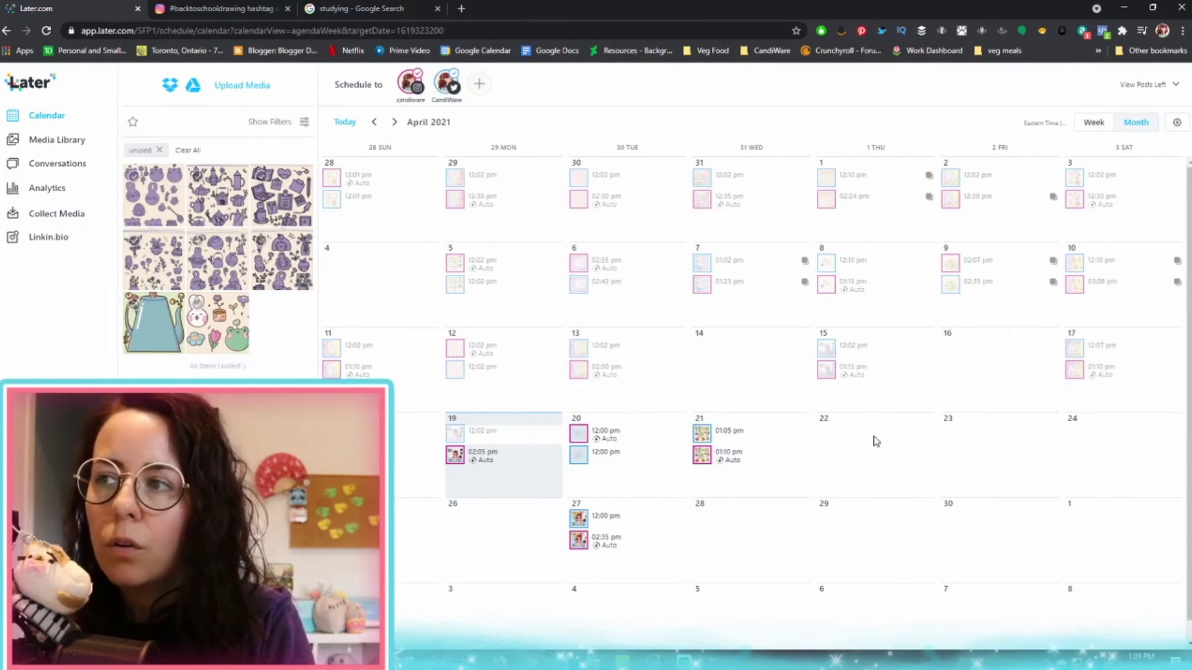
Step: Start a multi-profile post for April 22 at 12:00 pm with the bear-and-bunny and teapot sticker drawings
left_click(149, 189)
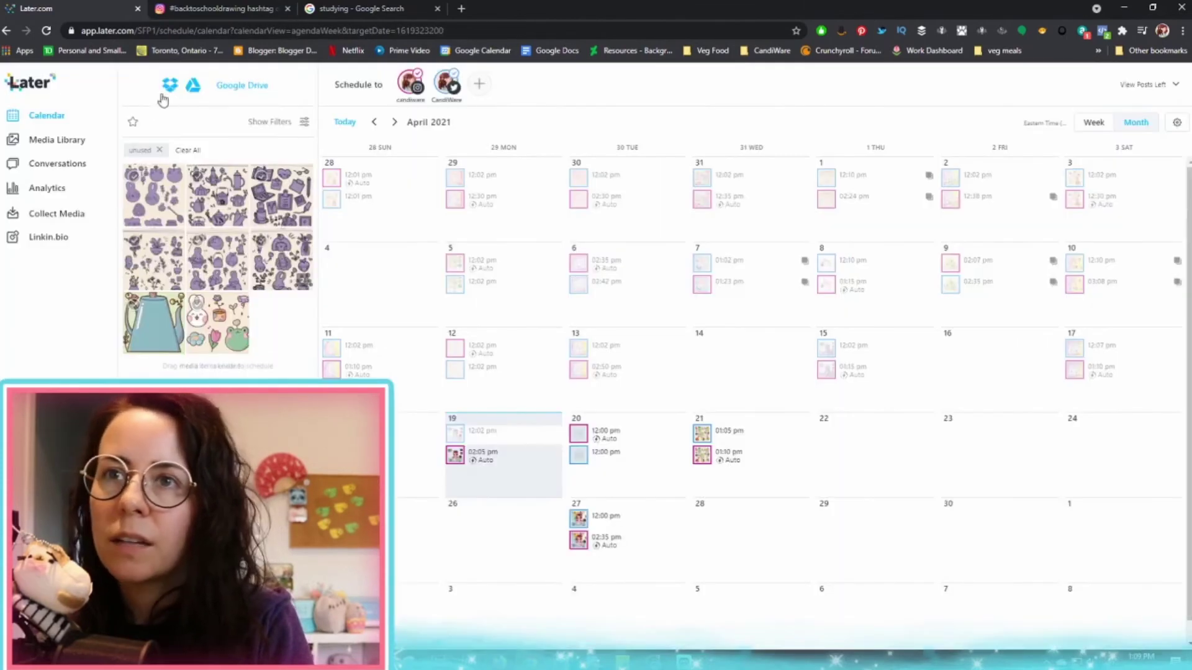
left_click(164, 100)
left_click(134, 177)
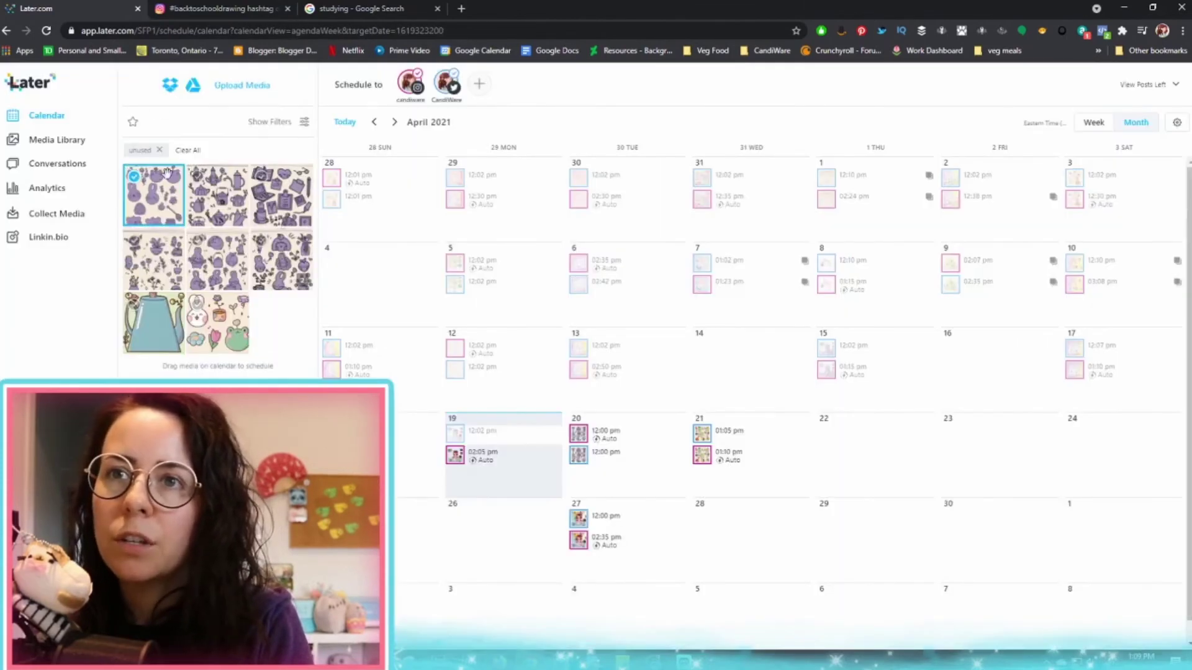
left_click(196, 180)
left_click_drag(218, 204, 885, 464)
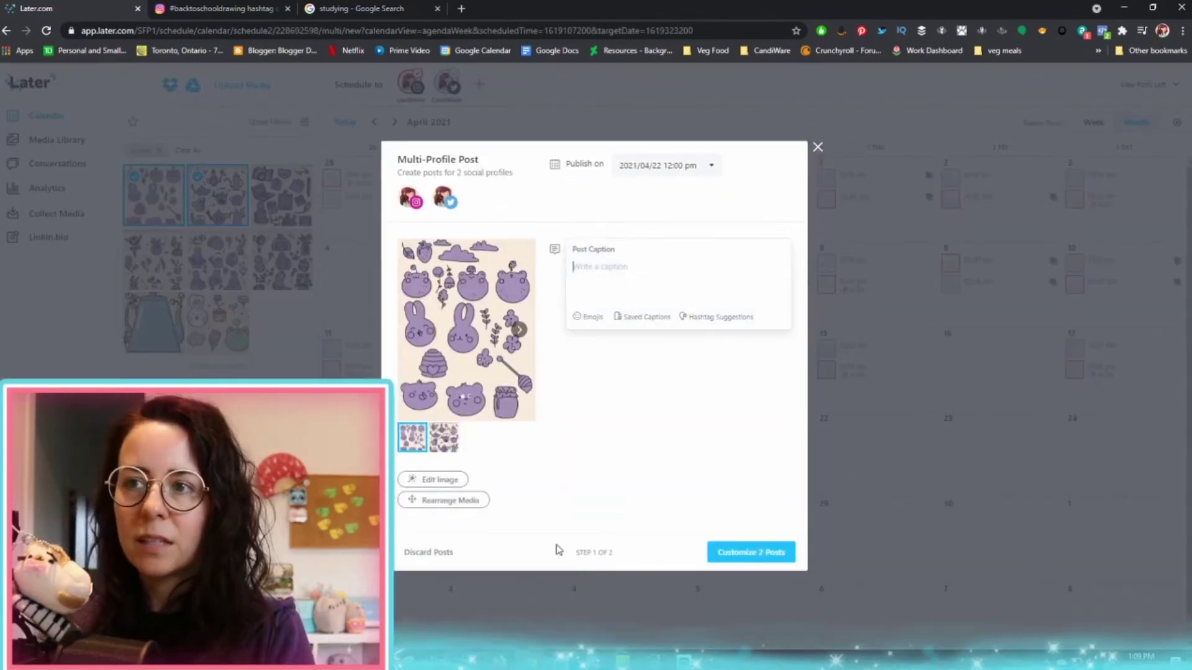
Step: Move the teapot drawing to first place in the post's media order and discard the April 22 post
mouse_move(442, 442)
left_mouse_down()
mouse_move(428, 442)
mouse_move(462, 441)
left_mouse_up()
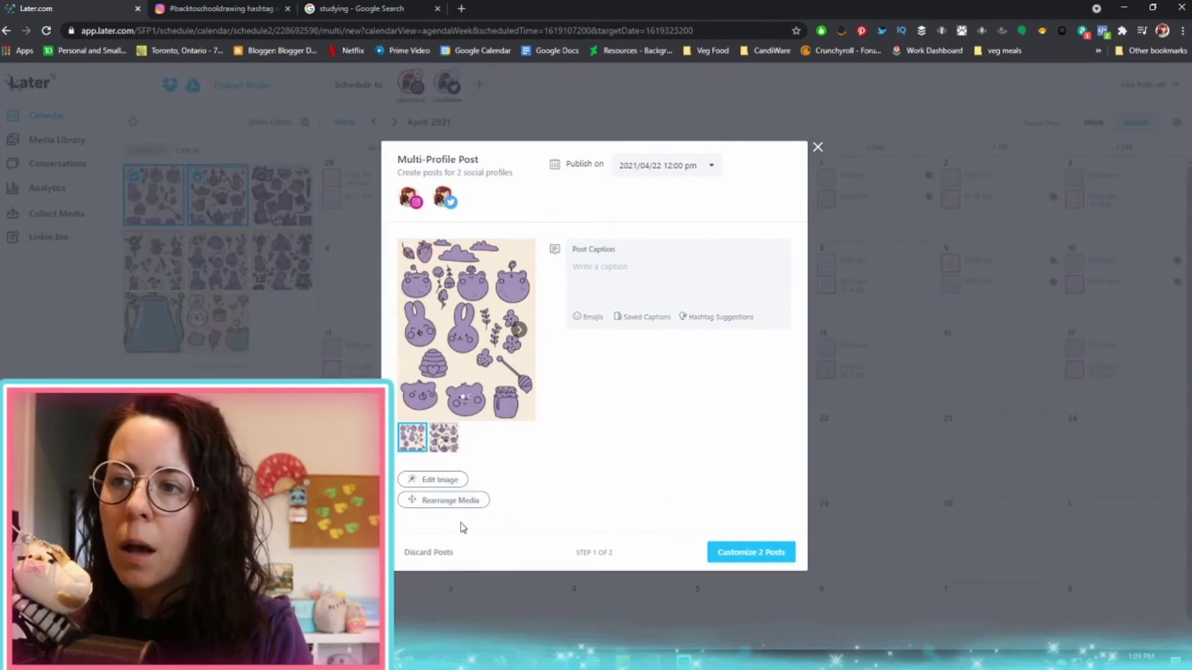
left_click(455, 501)
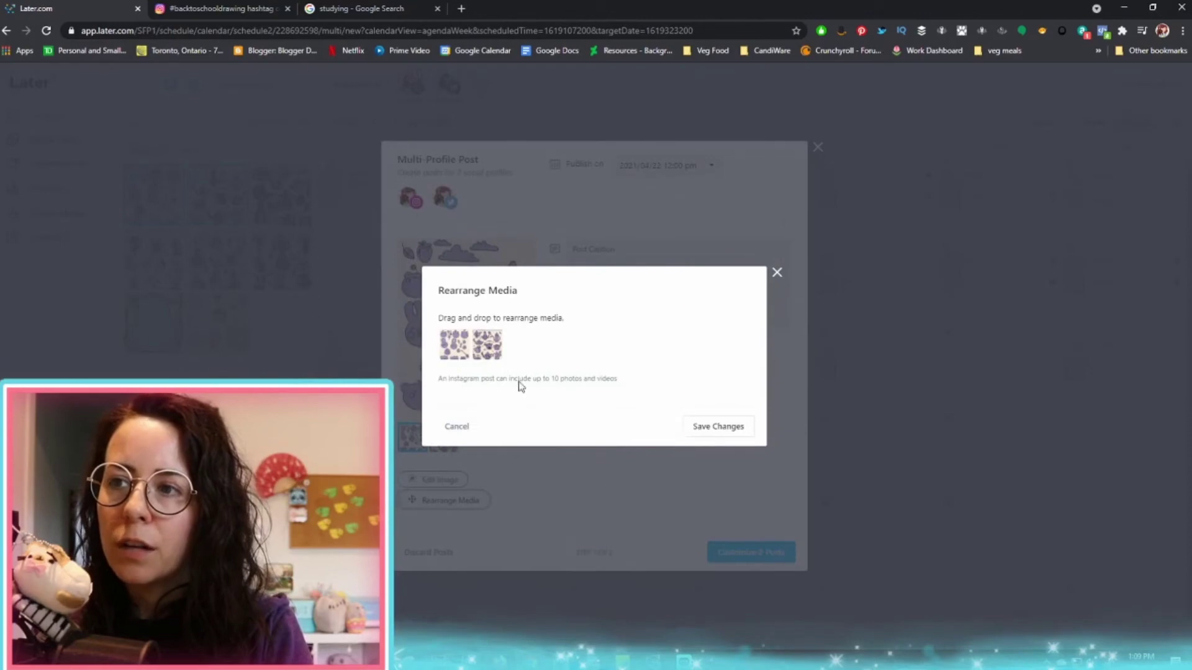
left_click_drag(488, 343, 455, 346)
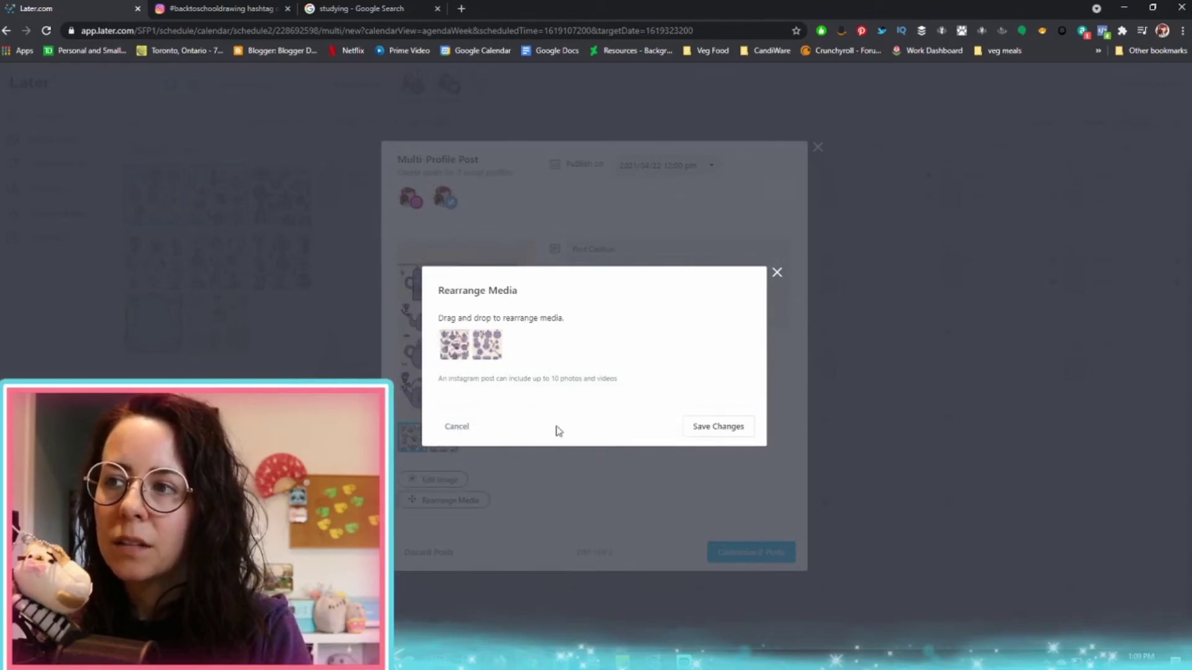
left_click(701, 427)
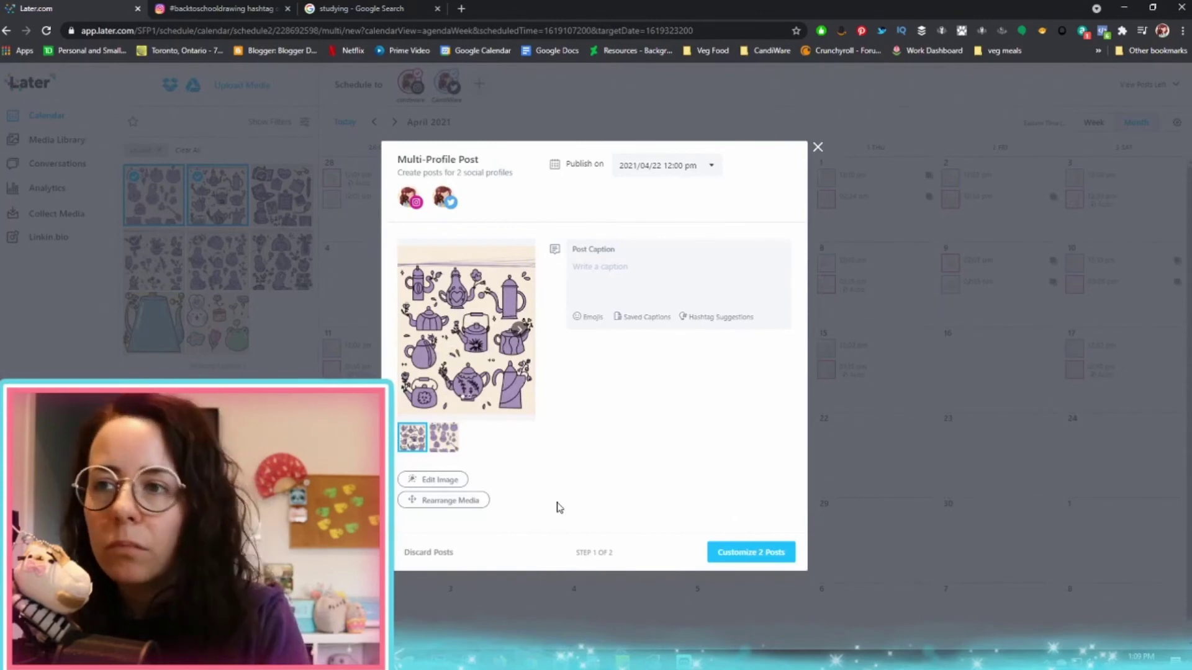
left_click(433, 555)
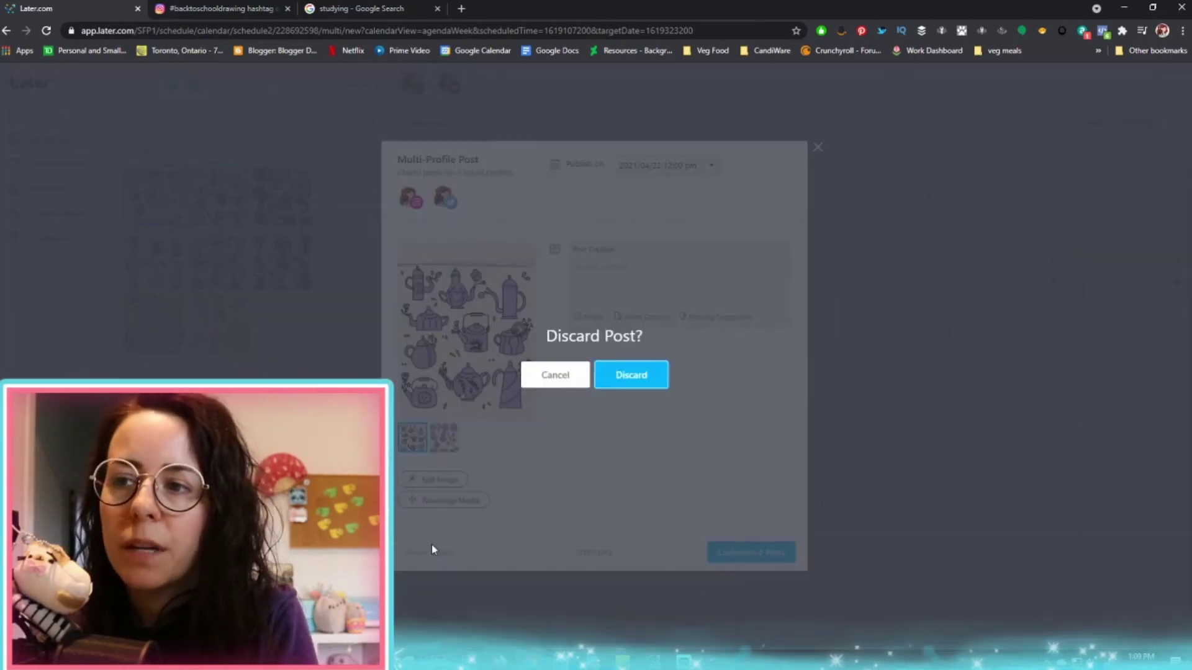
left_click(631, 376)
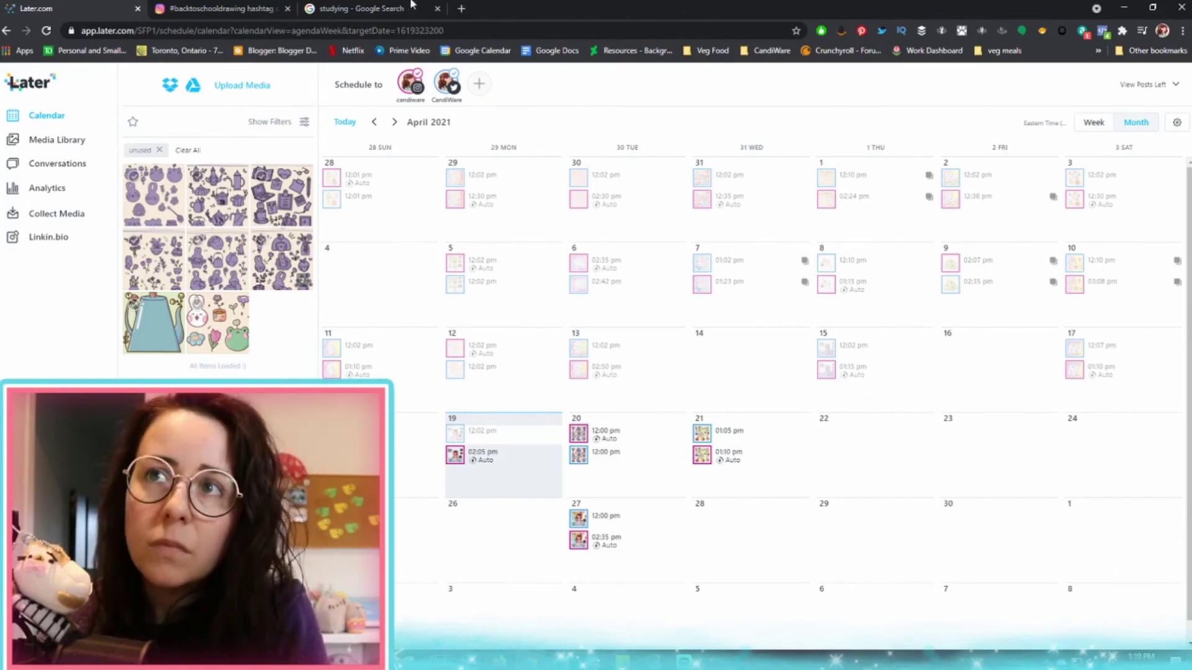
Step: Switch to Instagram, open the account's own profile and examine the caption and hashtags of the Spring frog-and-bee sticker sheet post
left_click(233, 8)
left_click(971, 183)
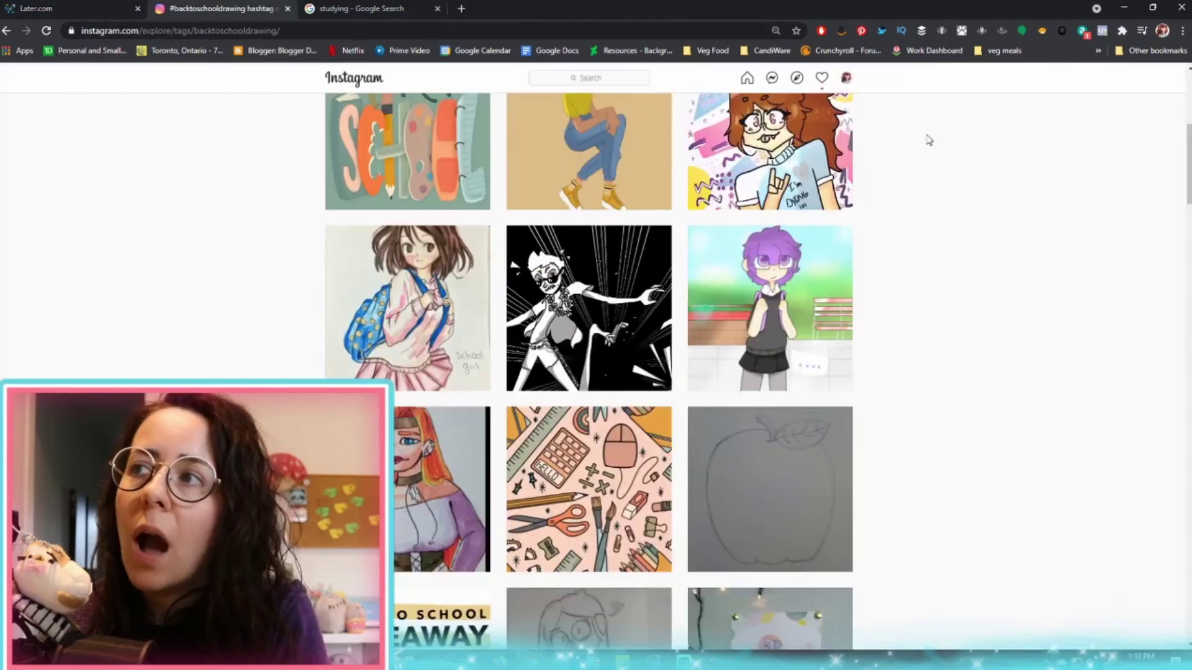
left_click(846, 78)
left_click(783, 105)
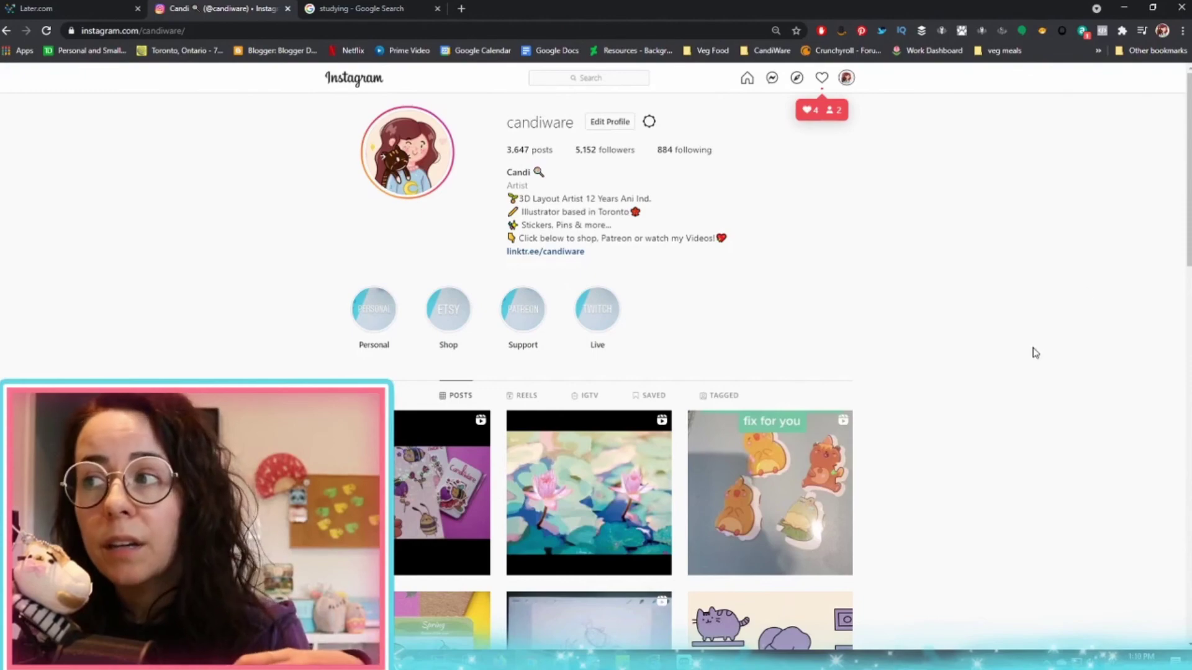
scroll(1034, 353, "down", 3)
scroll(1034, 353, "down", 3)
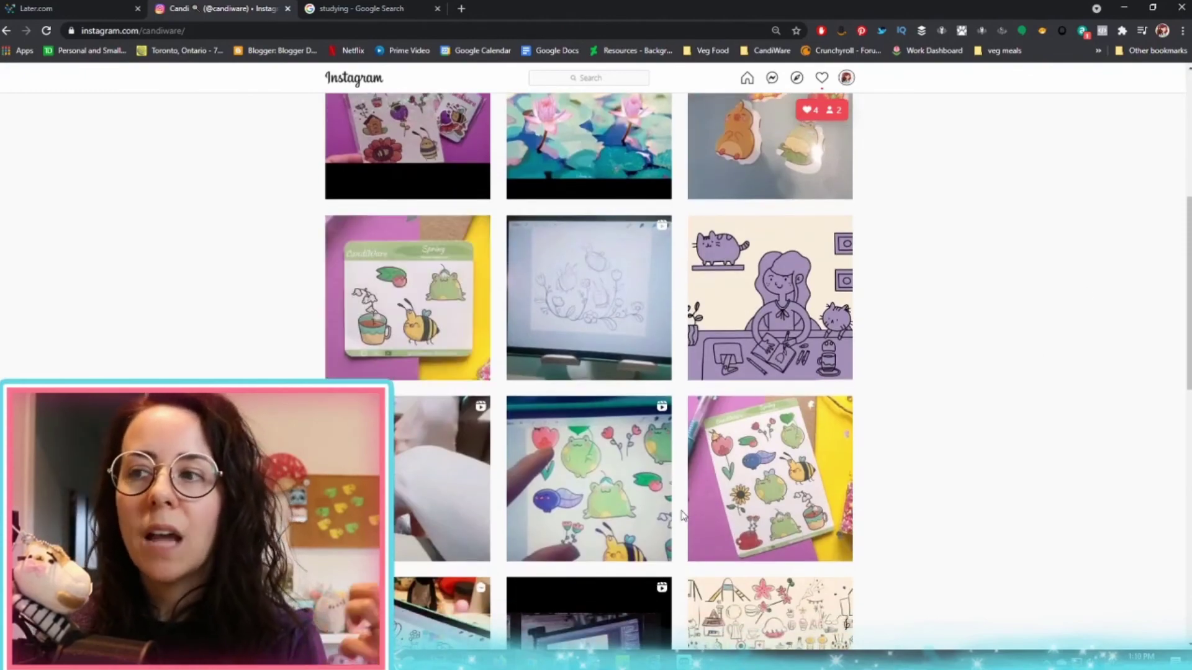
scroll(950, 483, "down", 2)
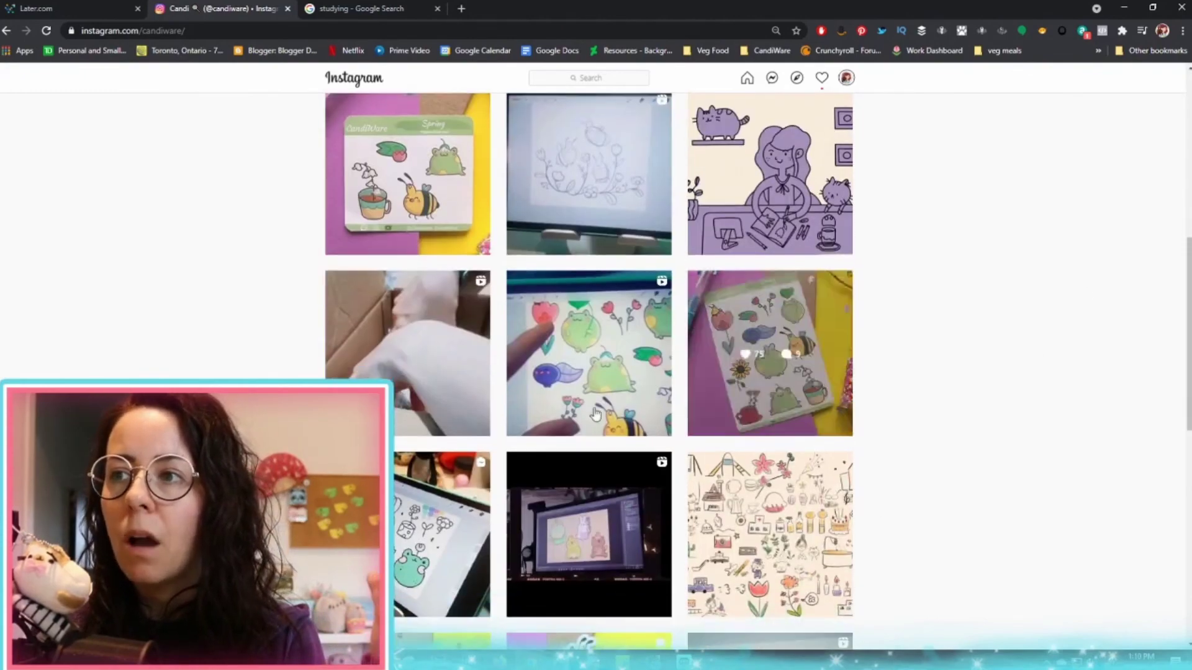
left_click(812, 411)
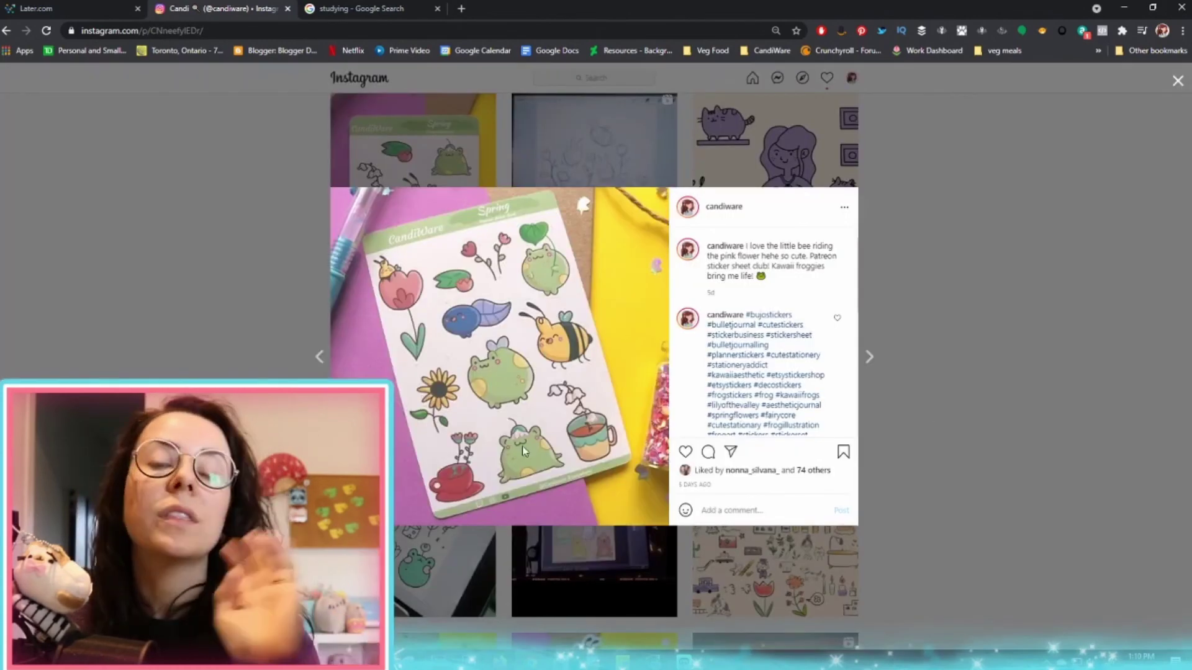
left_click(955, 287)
Step: Look through older posts in the profile grid and examine the captions and hashtags of the frog and bee line-art posts
scroll(957, 301, "down", 12)
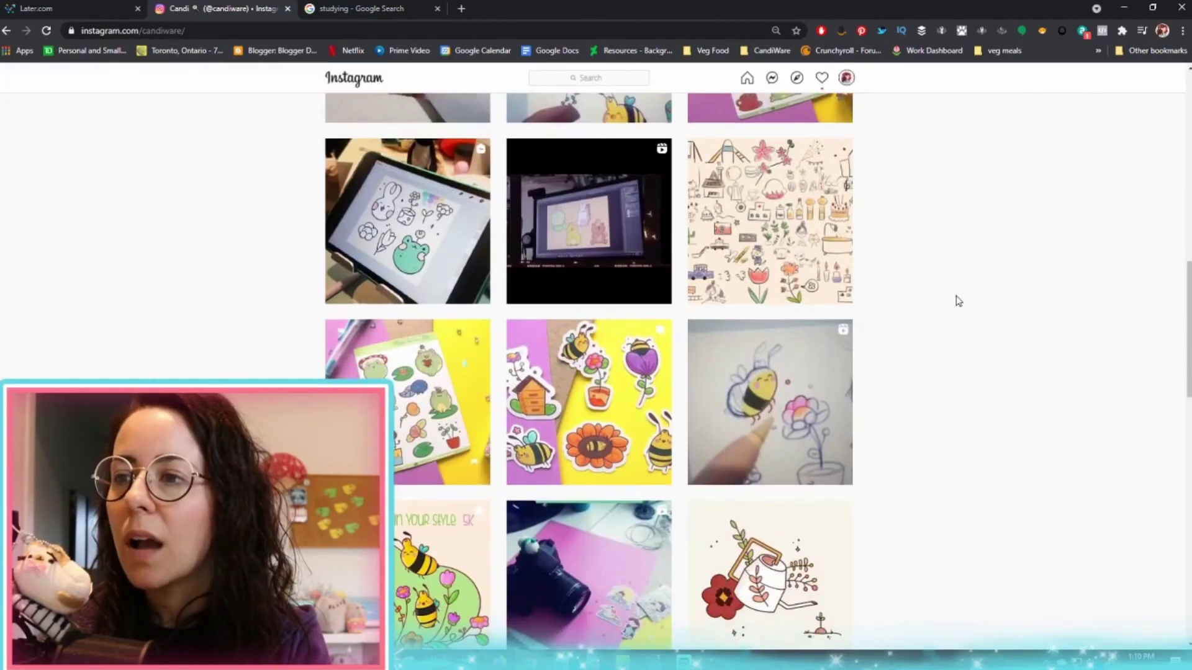
scroll(958, 301, "up", 10)
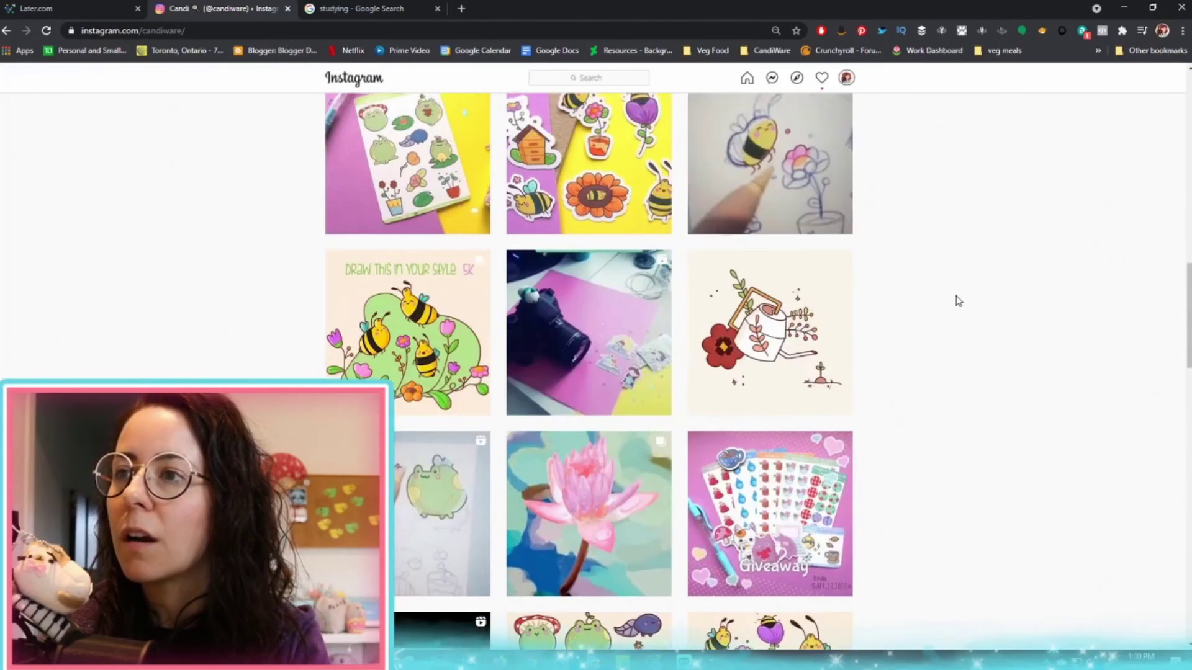
scroll(956, 301, "down", 5)
scroll(958, 302, "down", 10)
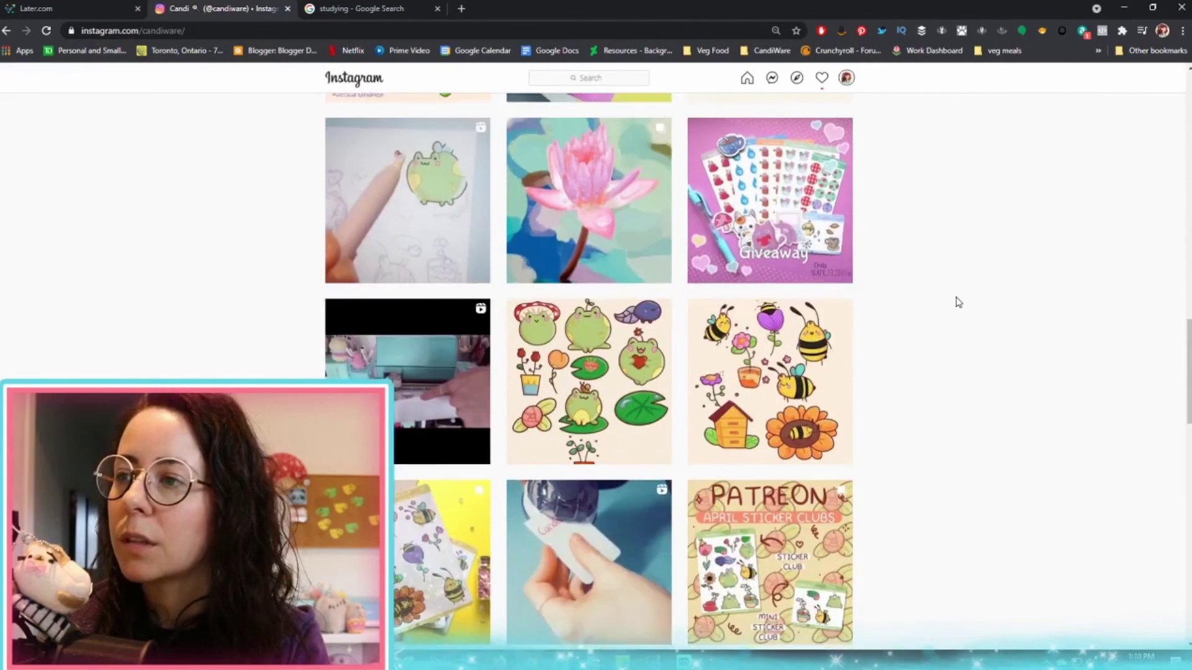
scroll(958, 302, "down", 9)
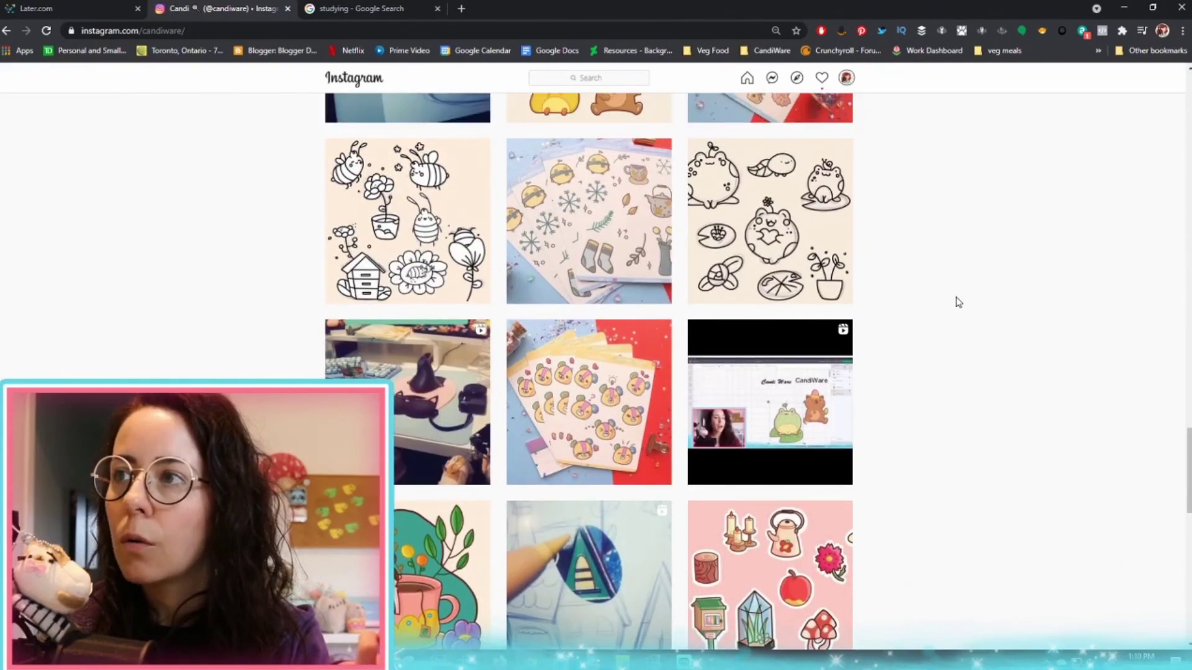
scroll(958, 302, "down", 5)
scroll(957, 302, "up", 3)
scroll(958, 302, "up", 3)
scroll(957, 303, "up", 1)
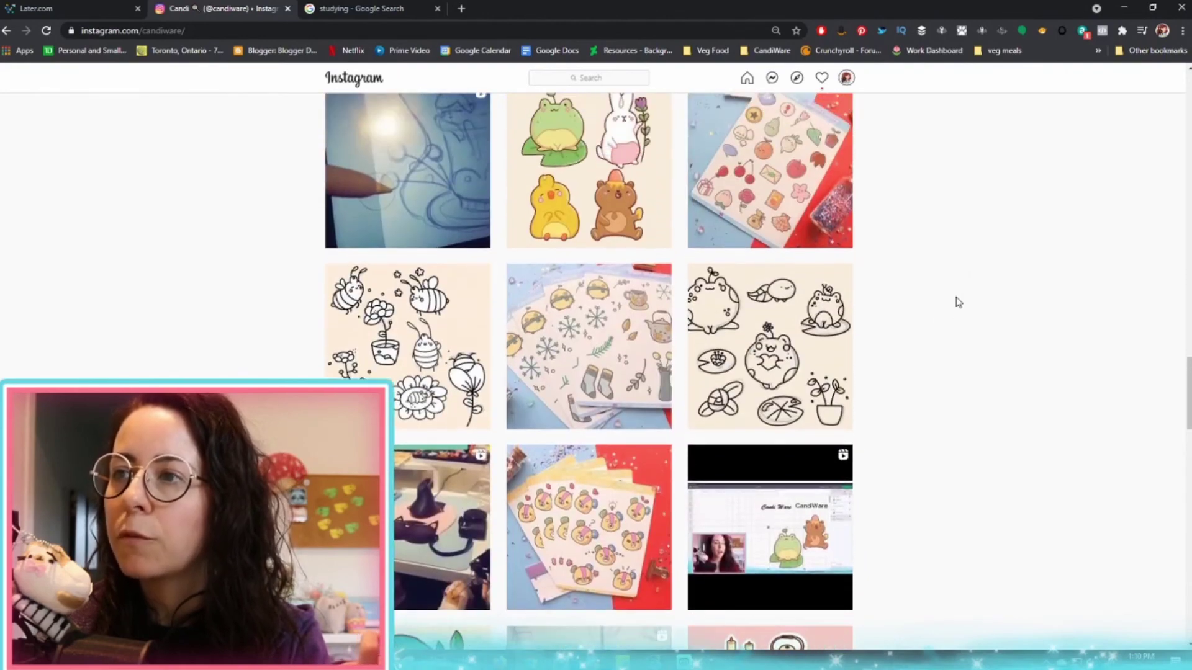
left_click(848, 366)
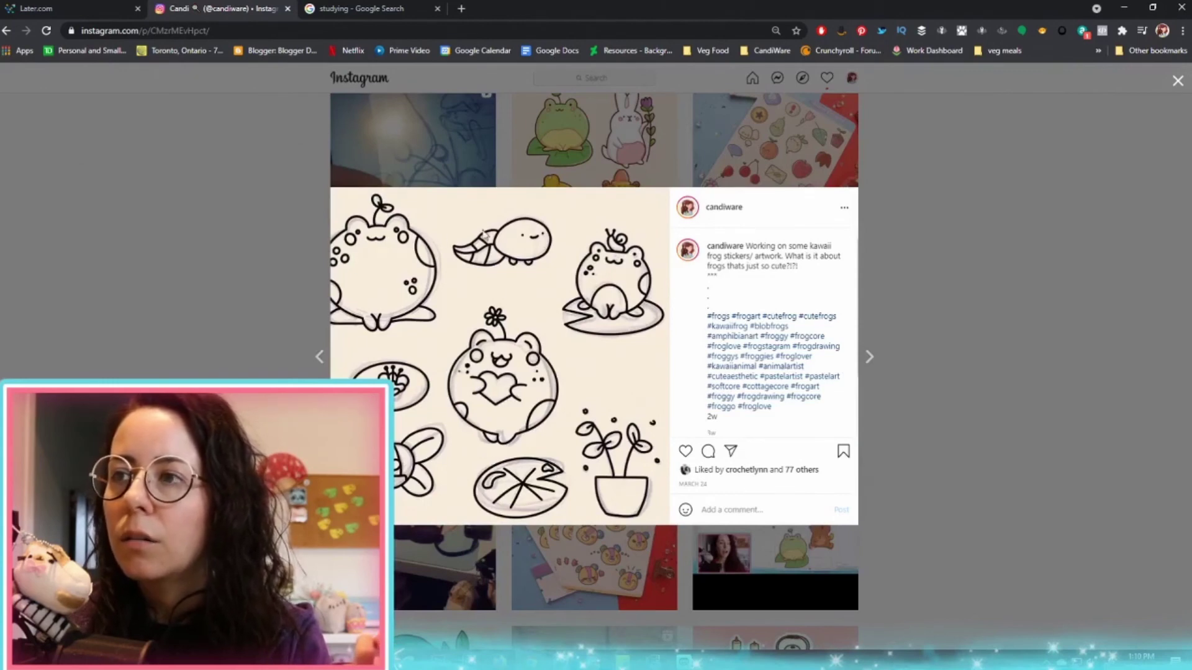
left_click(956, 303)
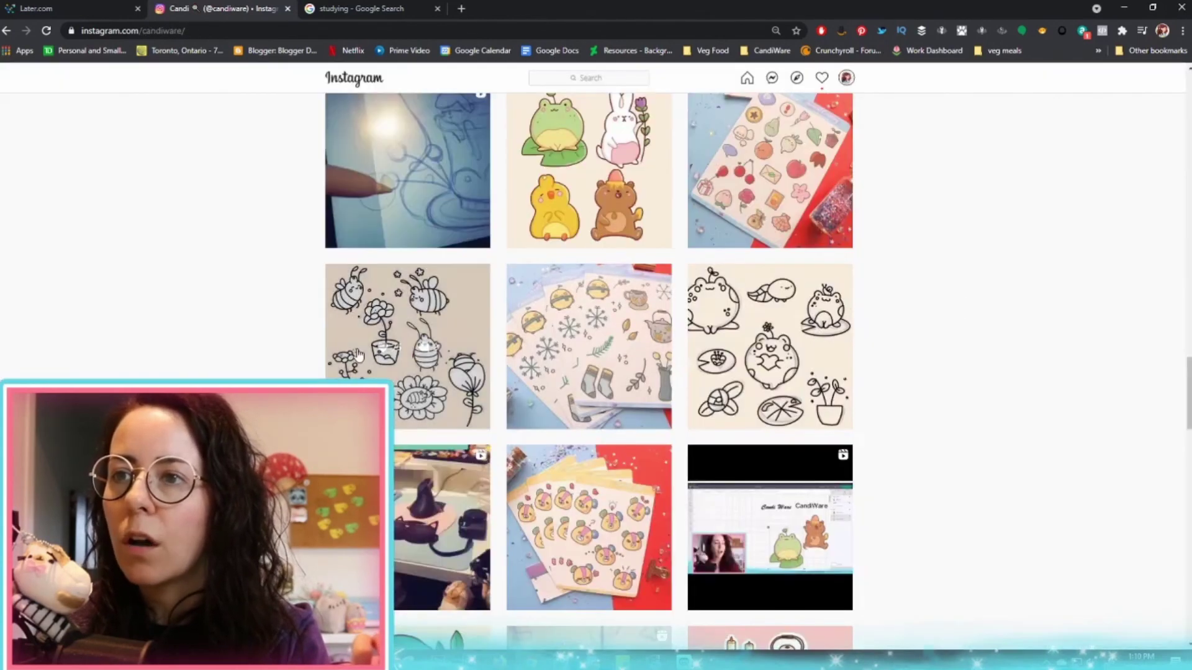
left_click(375, 335)
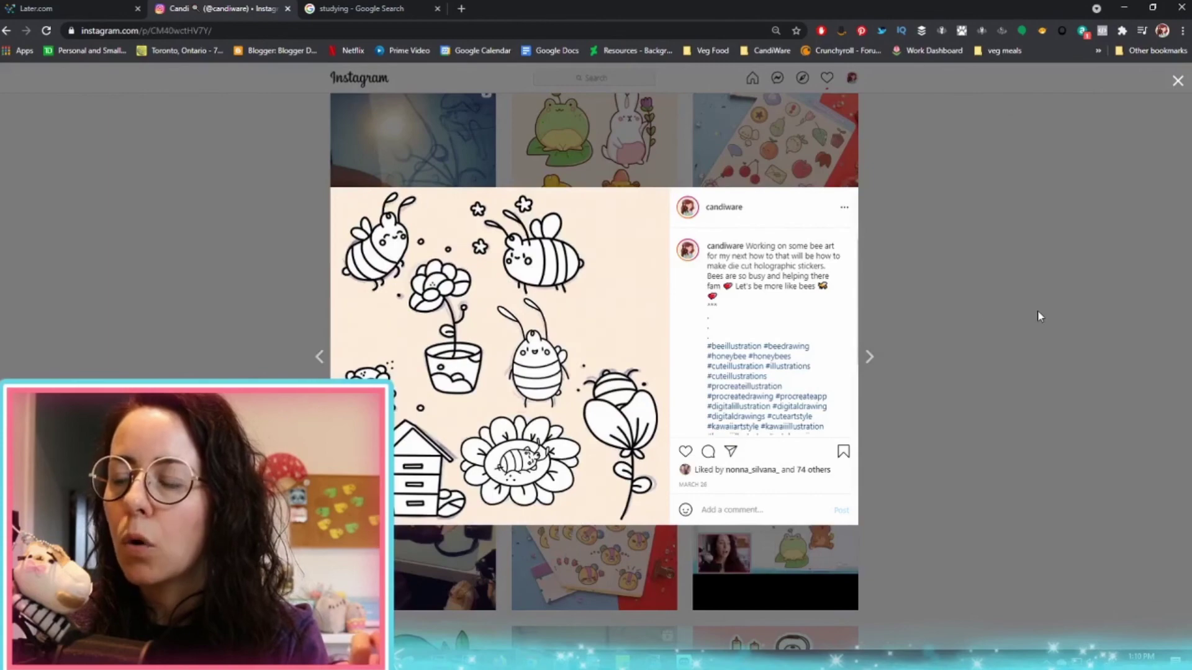
left_click(1037, 311)
Step: Go back to the more recent posts and examine the caption and hashtags of the Frog Spring sticker sheet post
scroll(1035, 345, "up", 3)
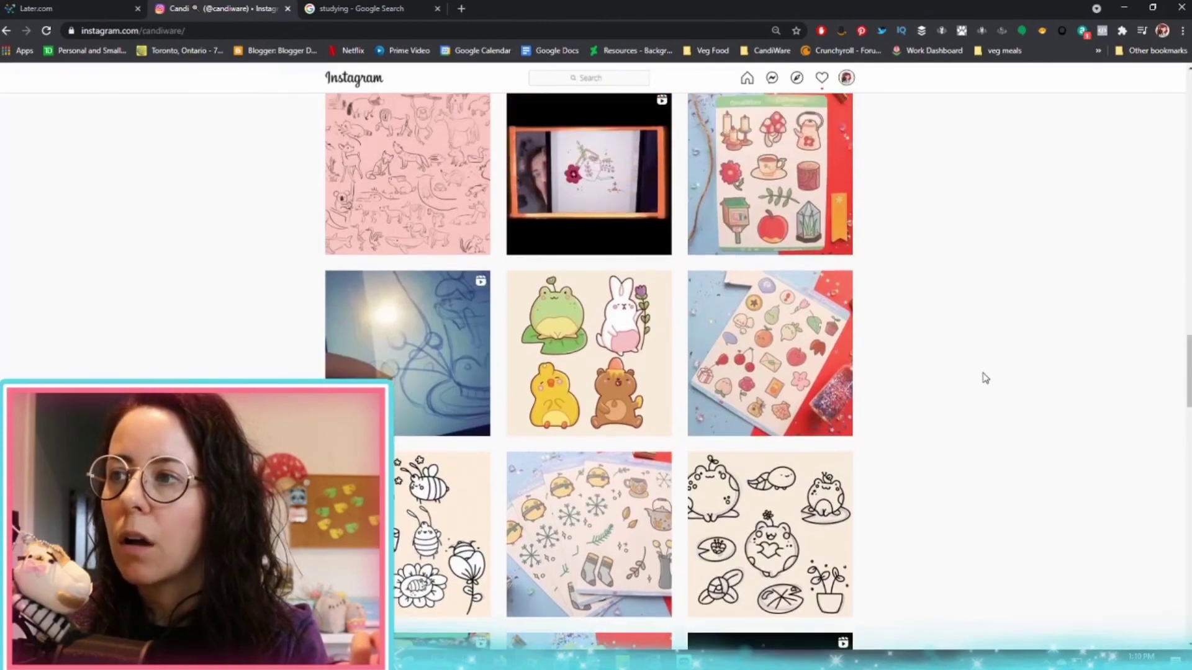
scroll(985, 378, "up", 6)
scroll(985, 378, "up", 6)
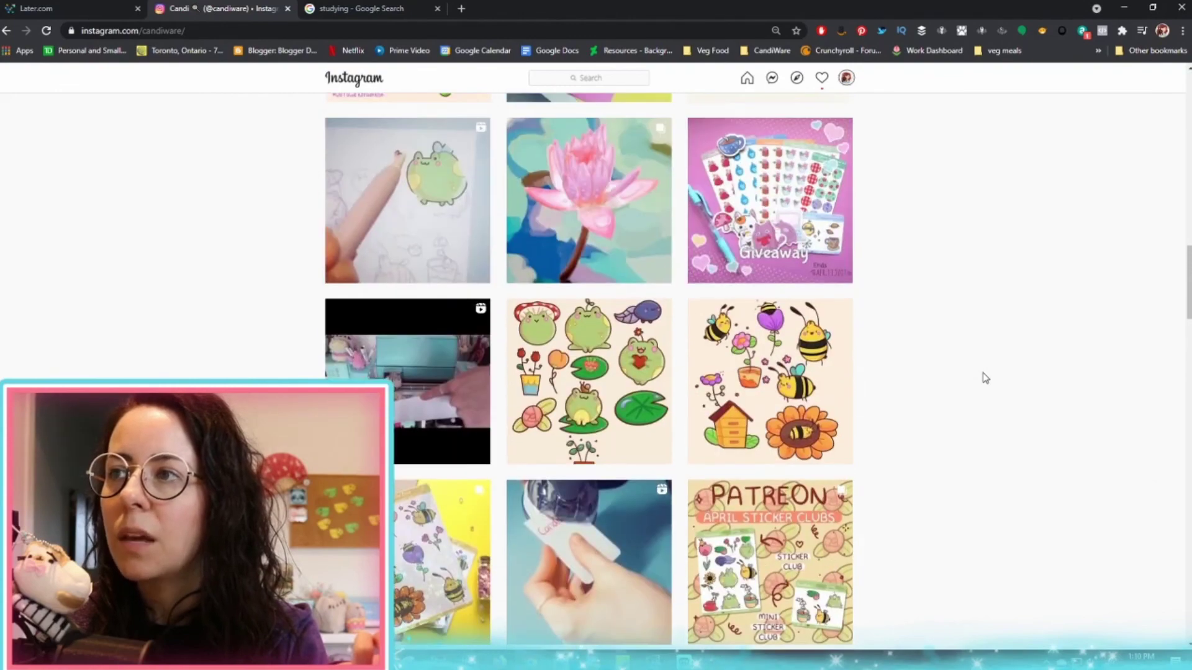
scroll(985, 378, "up", 6)
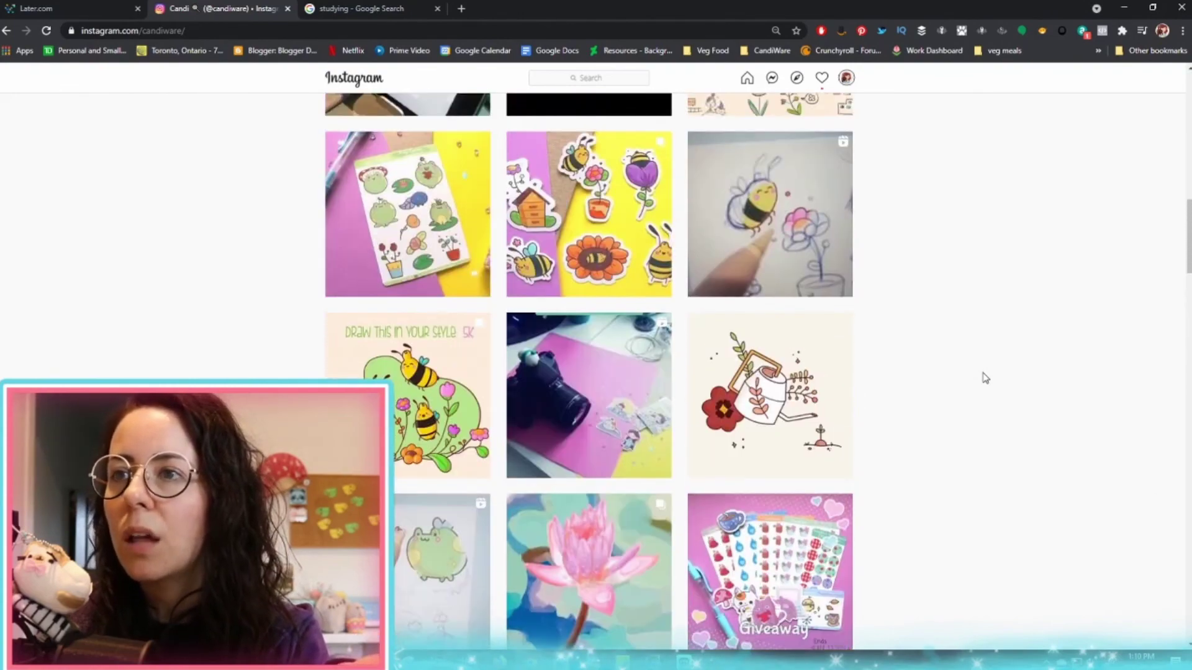
scroll(985, 378, "up", 1)
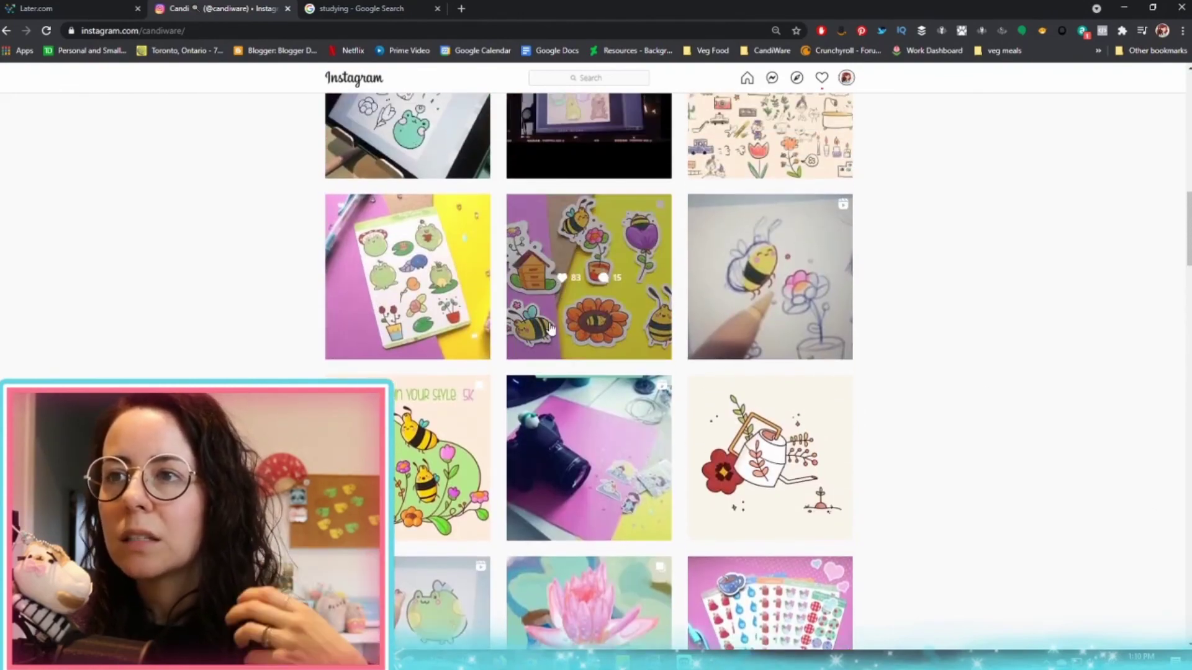
left_click(419, 340)
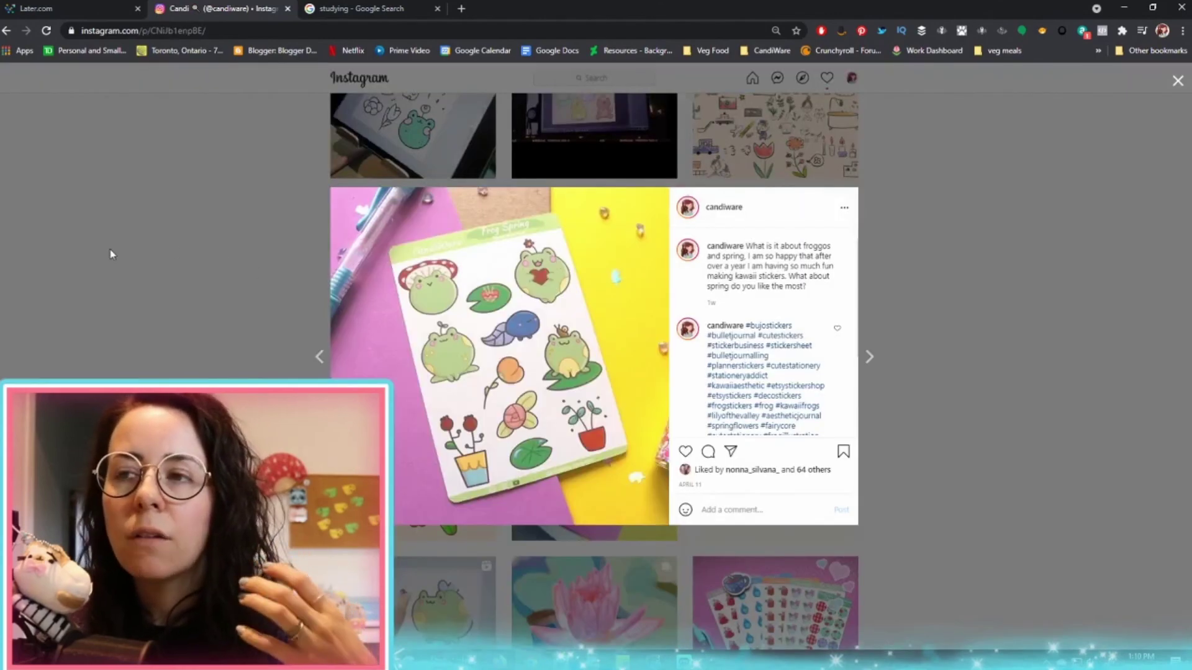
left_click(136, 251)
Step: Review the profile grid from the newest posts downward to see how sketches, drawings and finished stickers are spread out
scroll(197, 253, "up", 3)
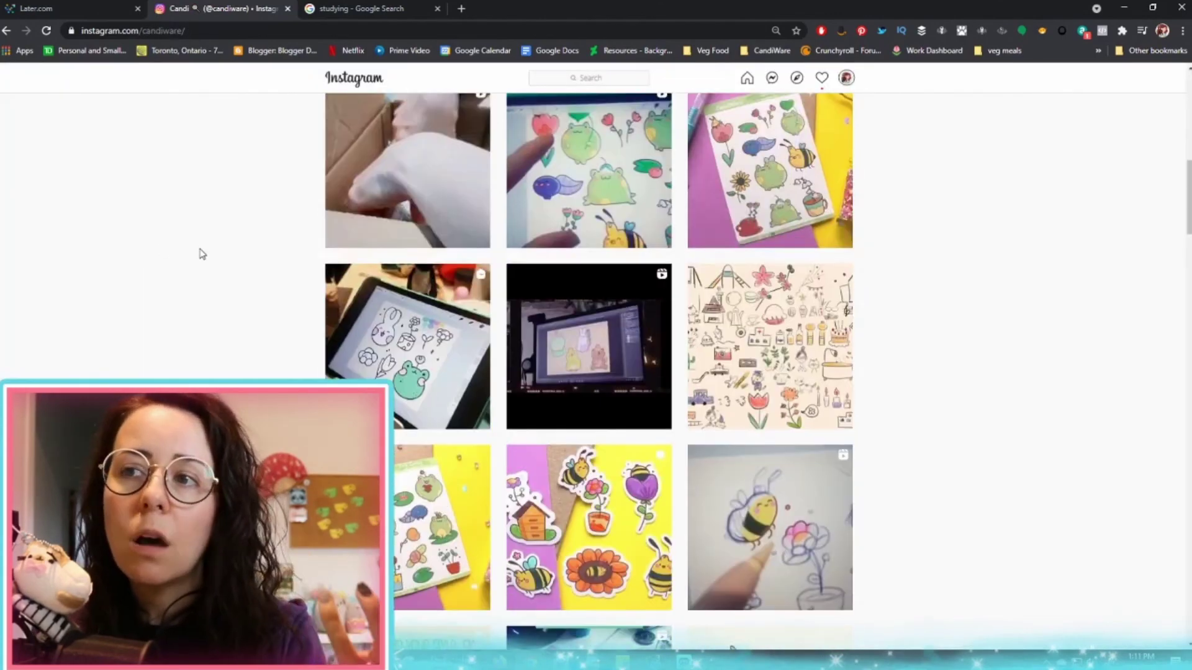
scroll(200, 253, "up", 2)
scroll(200, 255, "up", 5)
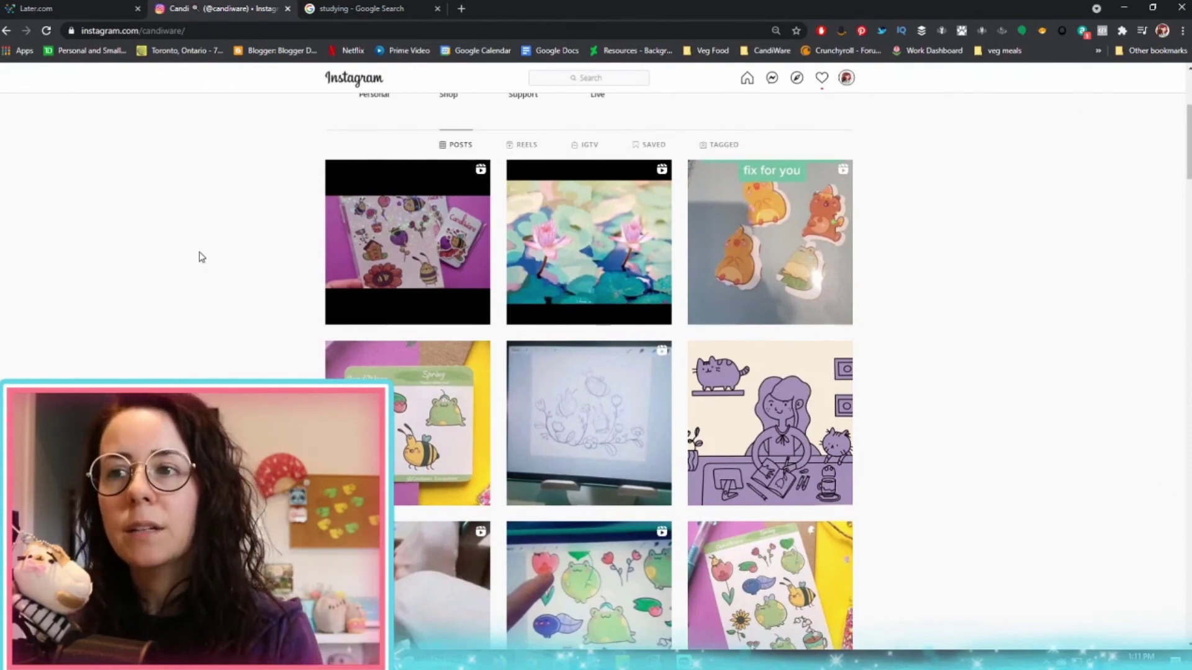
scroll(199, 259, "down", 3)
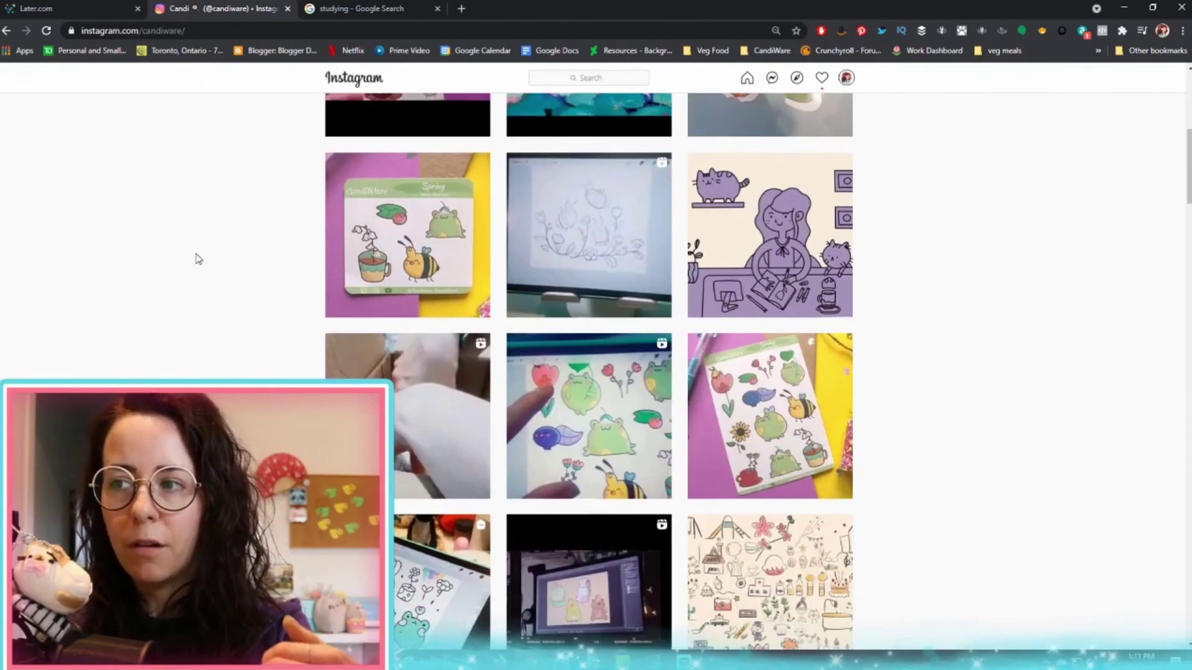
scroll(199, 259, "down", 1)
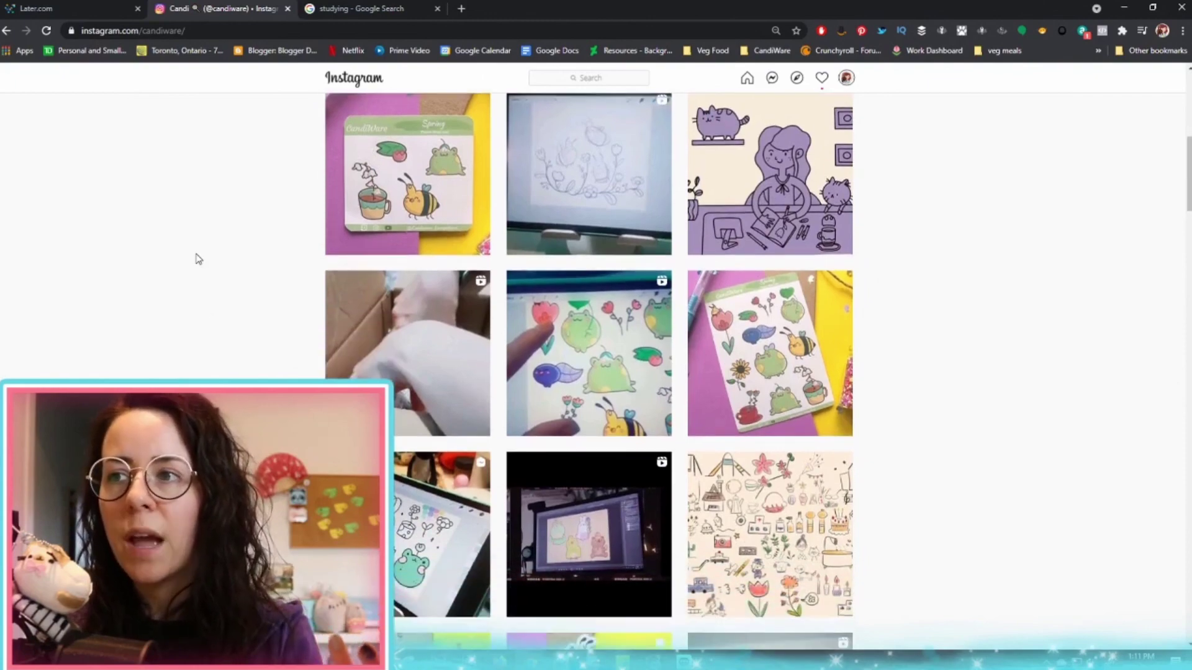
scroll(199, 258, "down", 2)
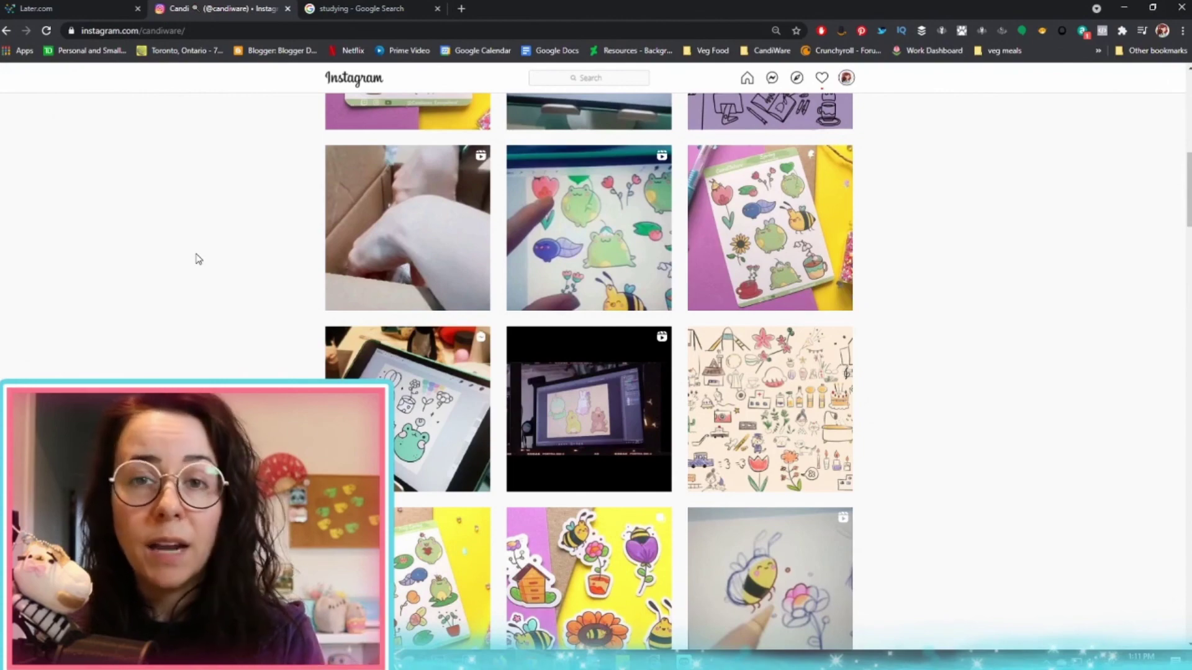
scroll(197, 260, "down", 4)
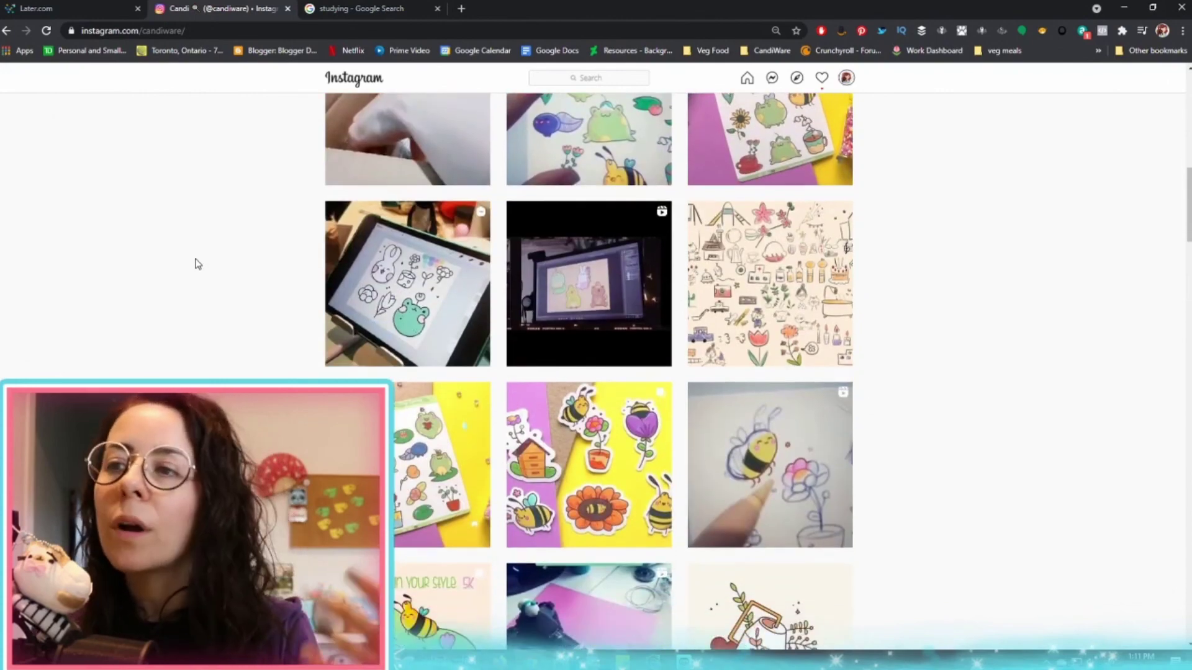
scroll(197, 263, "down", 2)
scroll(198, 264, "down", 2)
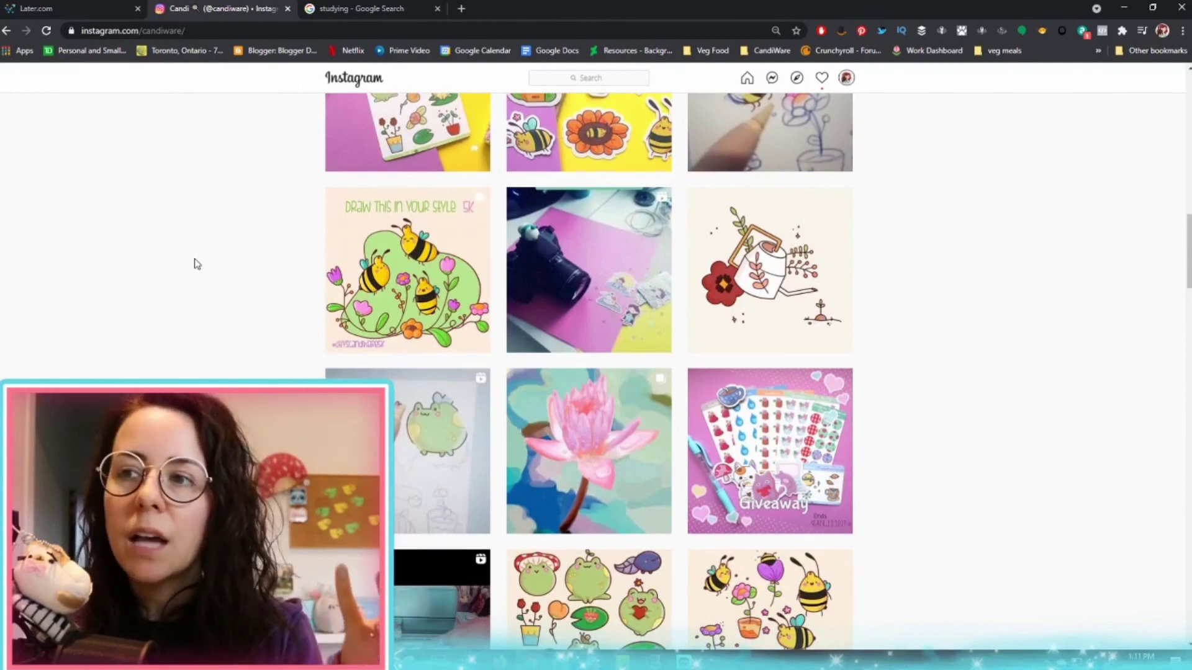
scroll(197, 263, "down", 3)
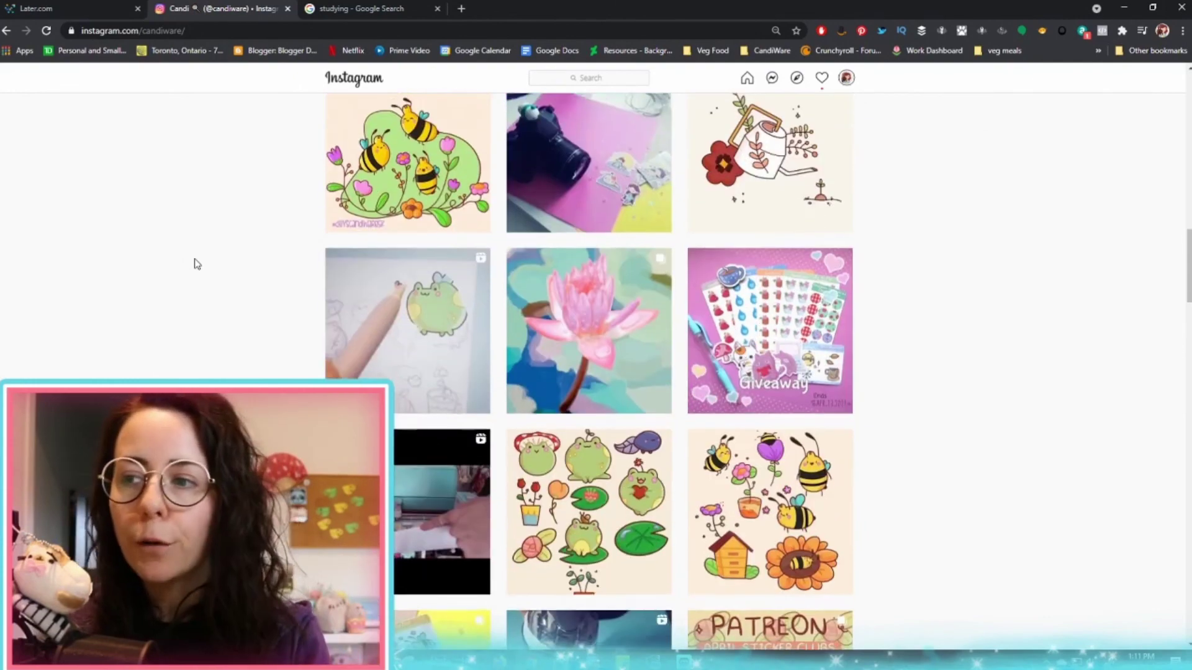
Step: Look further back through the profile grid at how older drawings, process videos and sticker sheet photos alternate, and return to the Later calendar
scroll(198, 263, "down", 3)
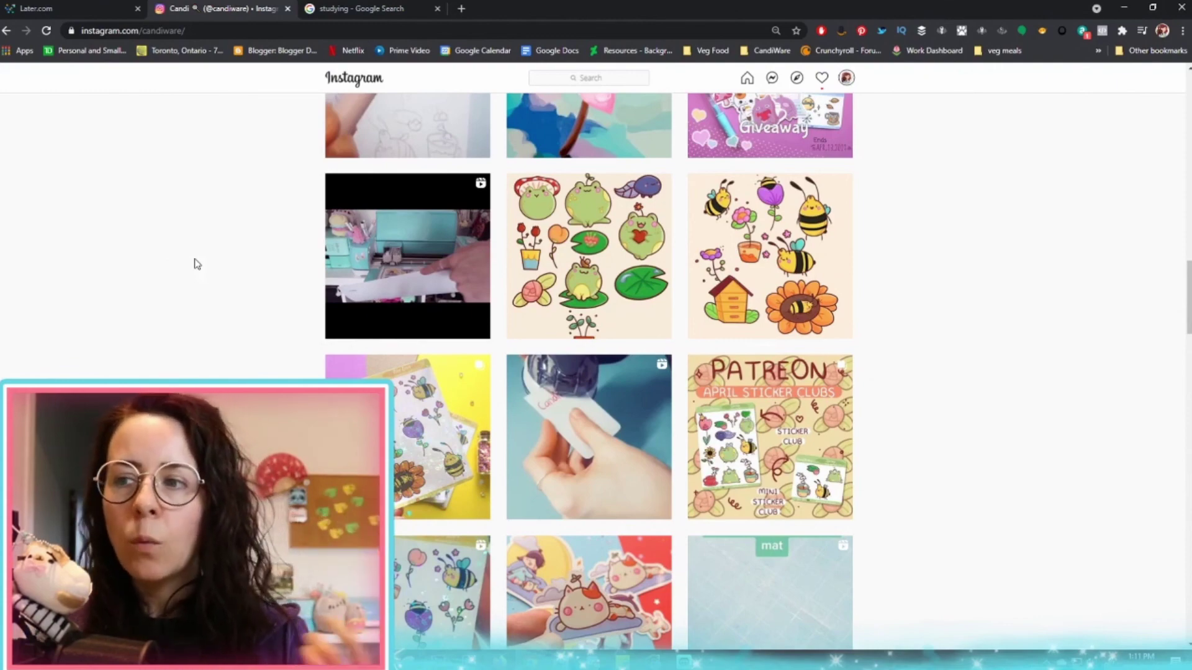
scroll(186, 260, "down", 5)
scroll(179, 261, "down", 15)
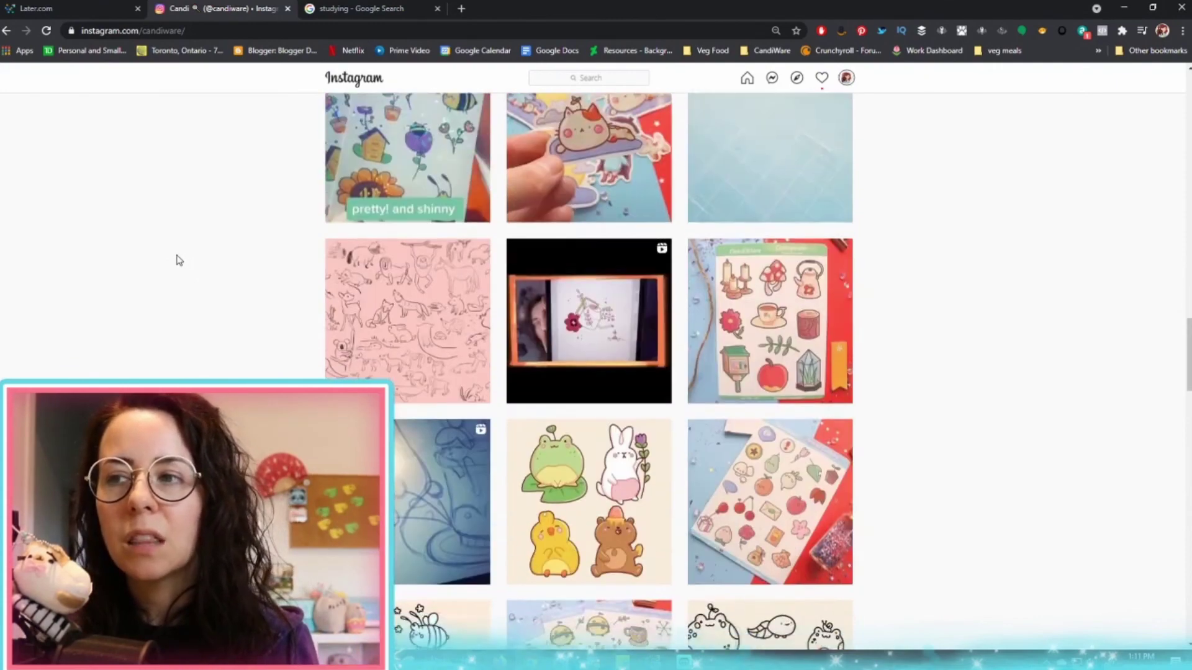
scroll(178, 260, "down", 9)
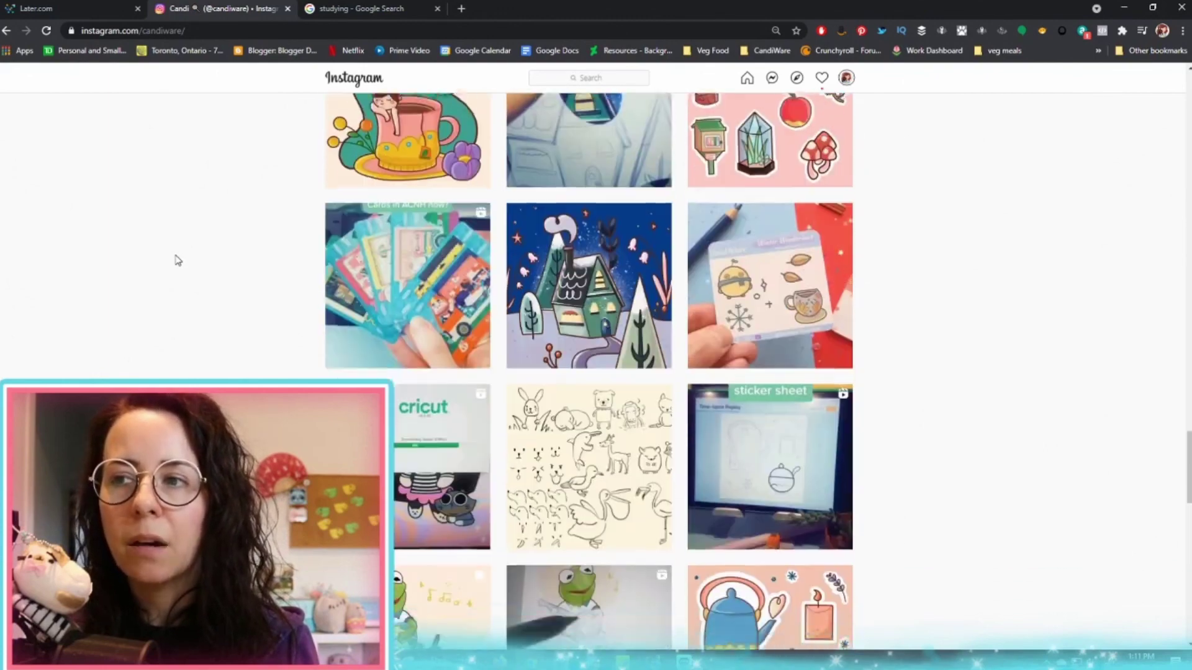
scroll(179, 261, "down", 4)
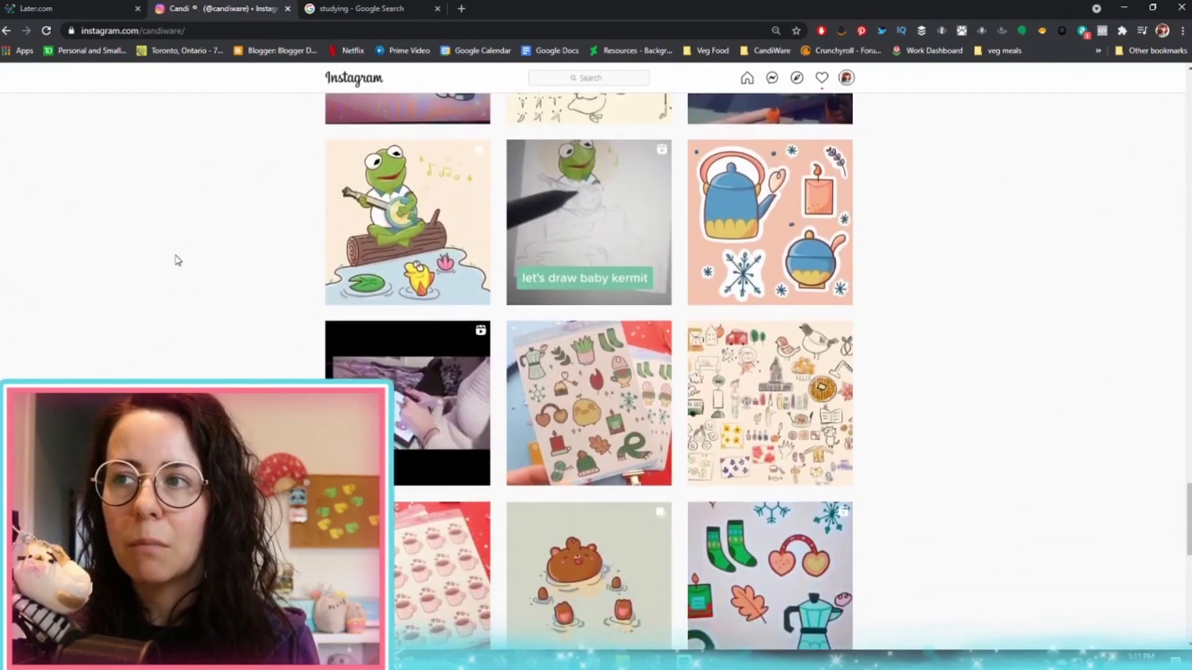
scroll(178, 260, "up", 4)
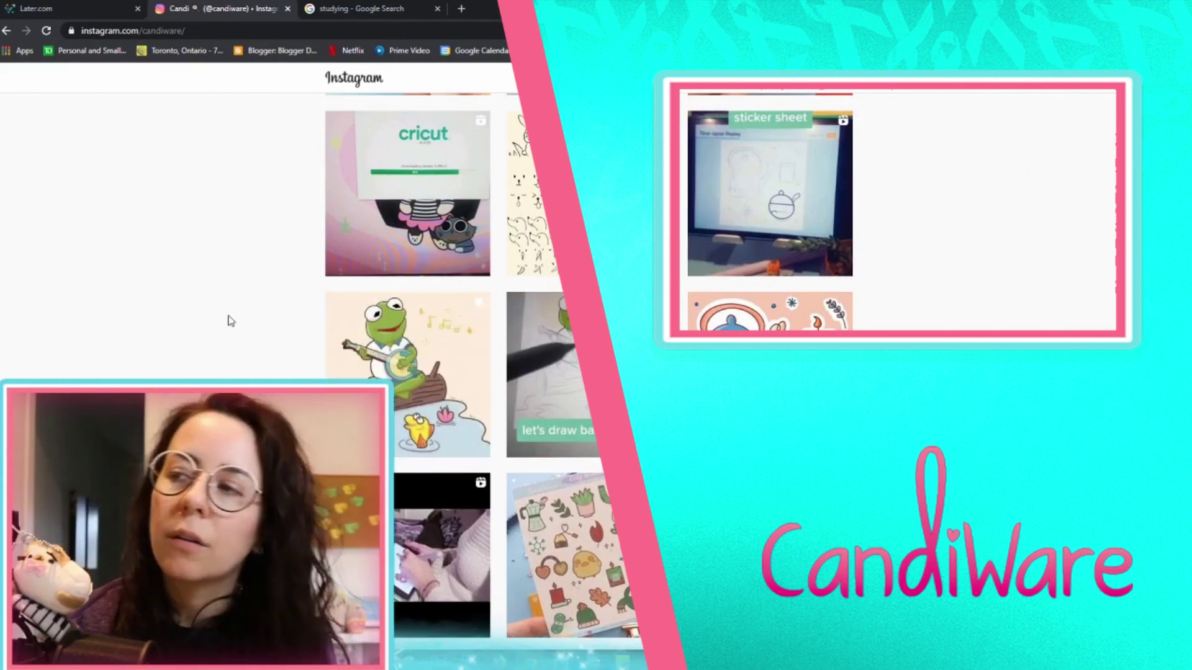
scroll(230, 321, "down", 10)
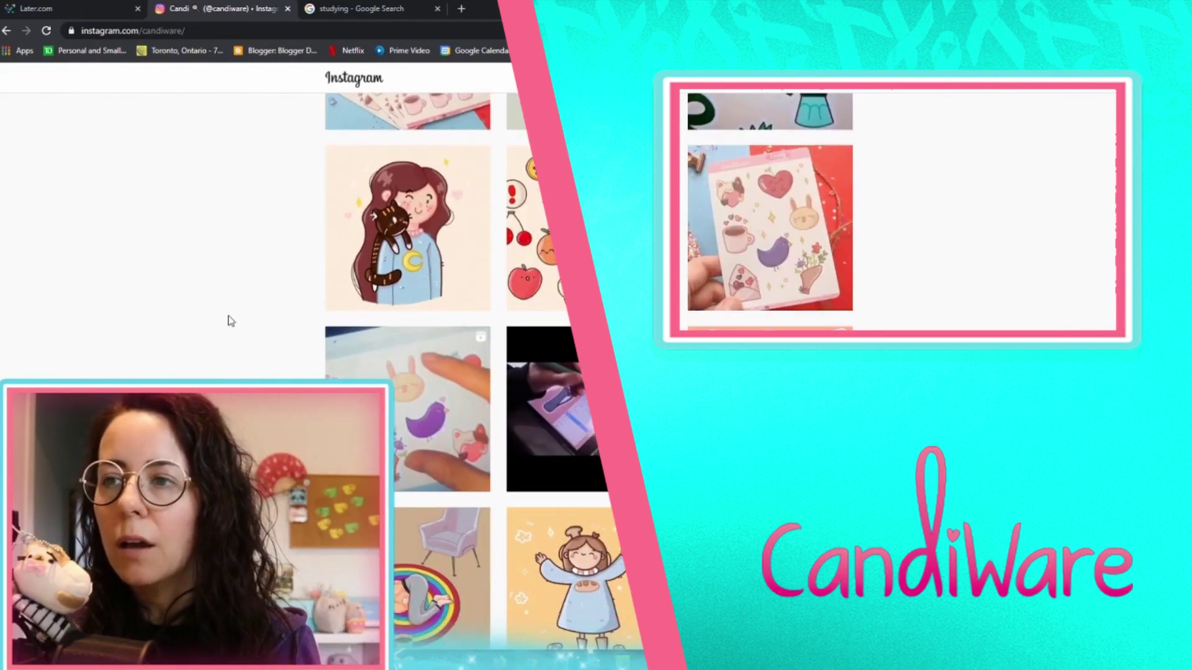
scroll(230, 320, "down", 10)
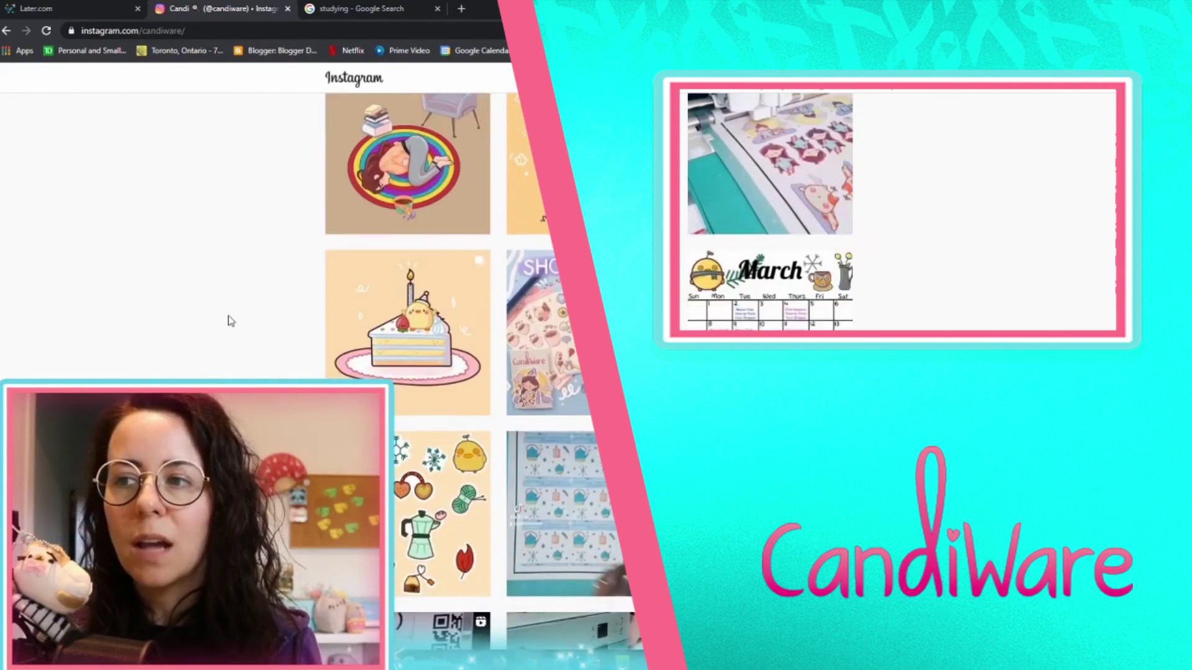
scroll(231, 320, "down", 2)
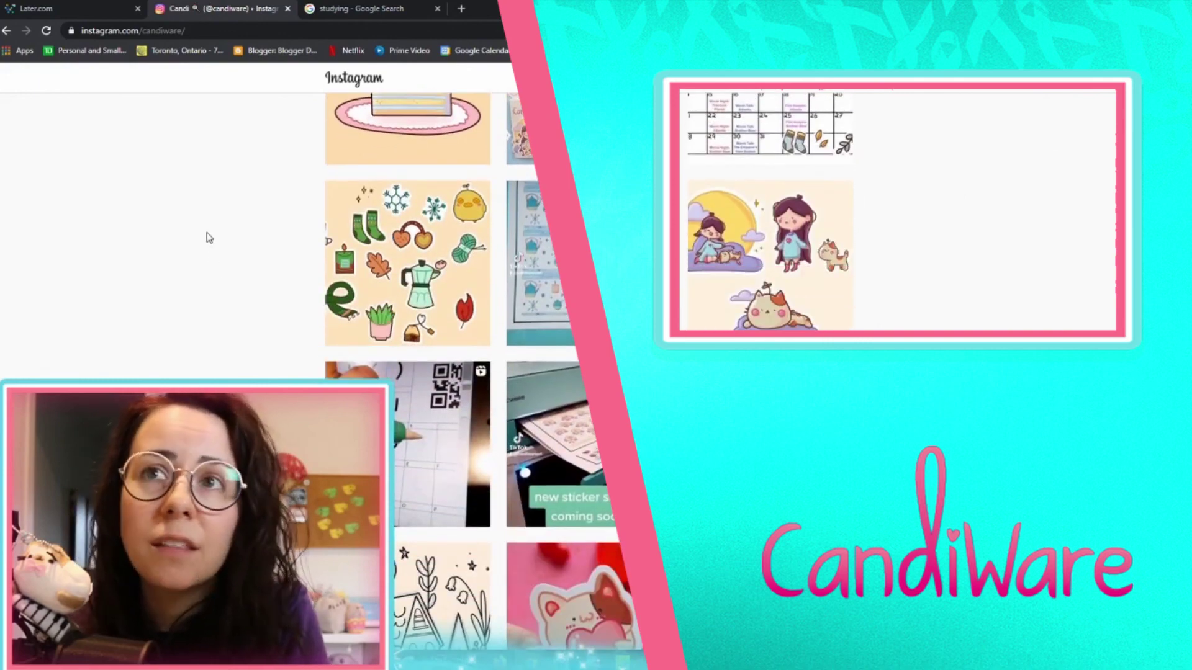
left_click(76, 5)
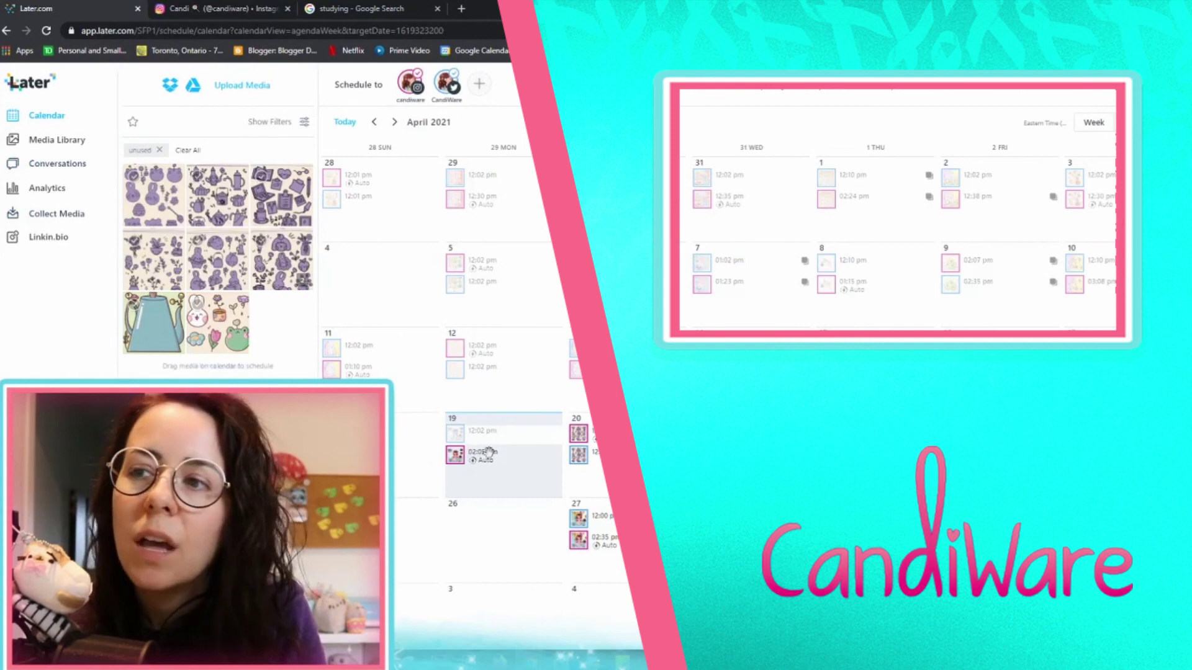